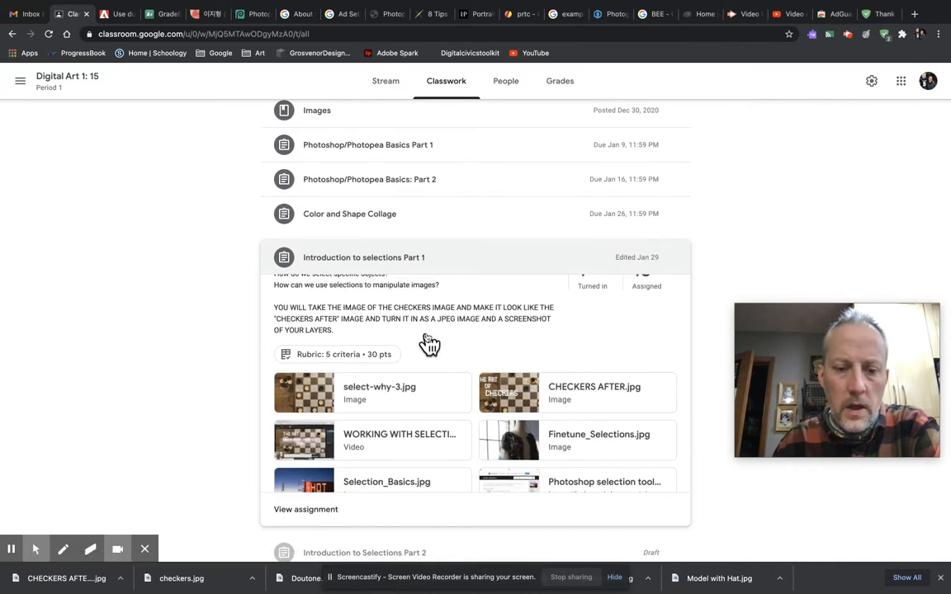
# Preview select-why-3.jpg from the Introduction to selections Part 1 assignment and return to the attachments
pyautogui.scroll(-2, 426, 343)
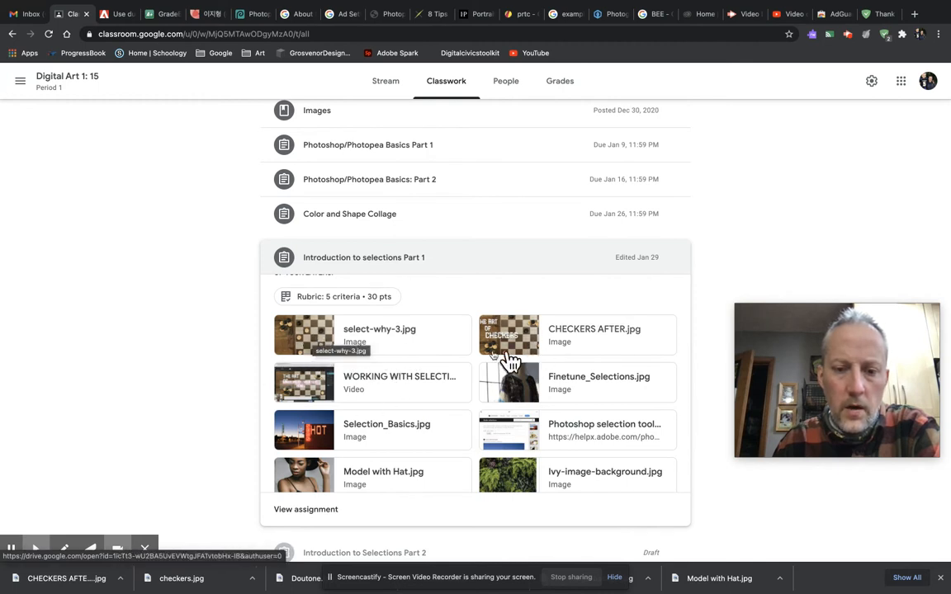
pyautogui.click(362, 347)
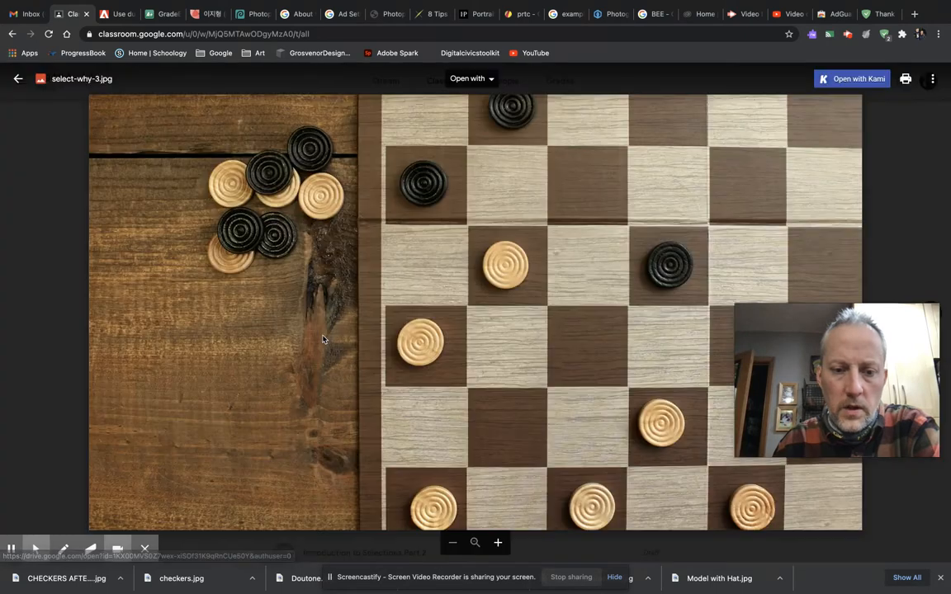
pyautogui.rightClick(514, 295)
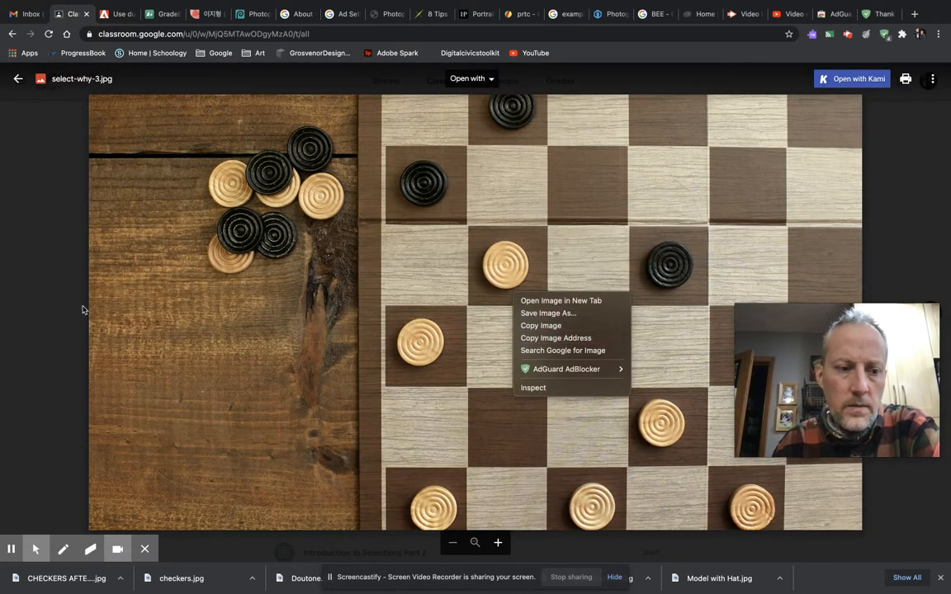
pyautogui.click(54, 281)
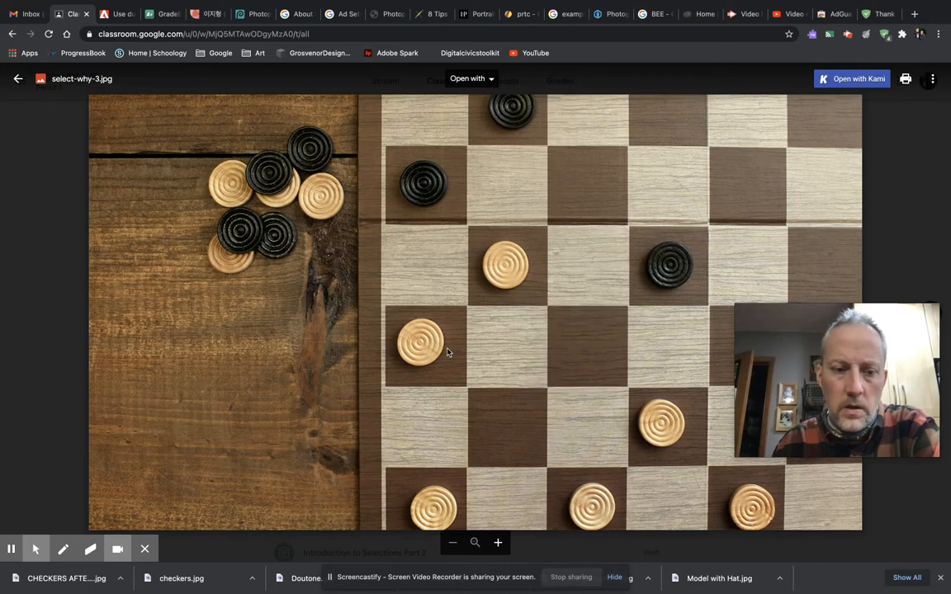
pyautogui.click(8, 276)
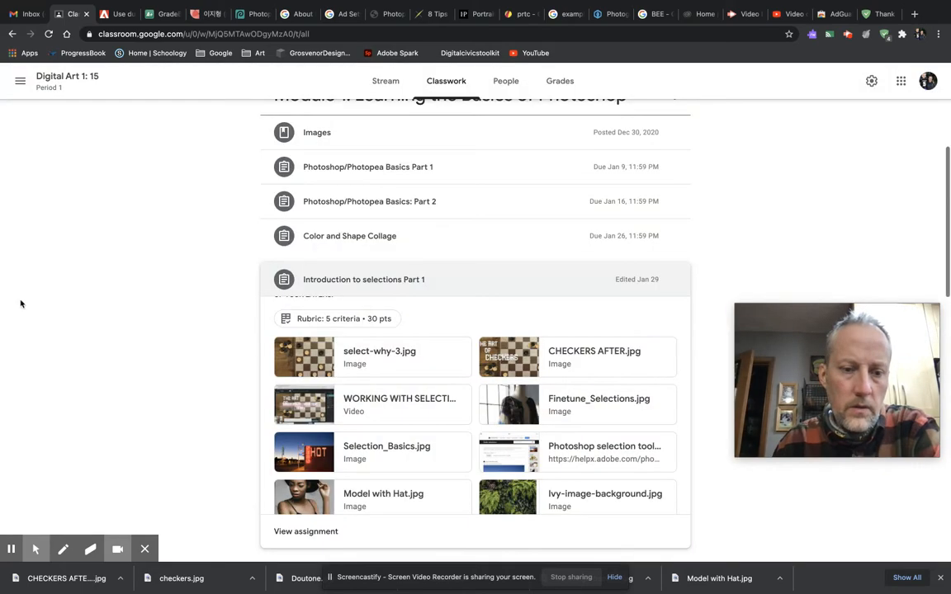
# Preview the finished example CHECKERS AFTER.jpg from the same assignment and close it
pyautogui.click(521, 374)
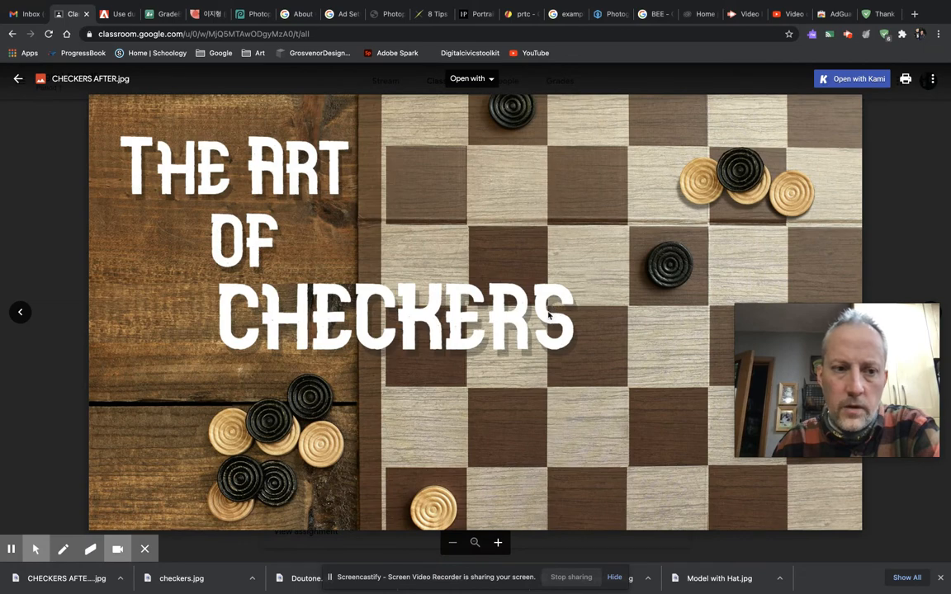
pyautogui.rightClick(480, 235)
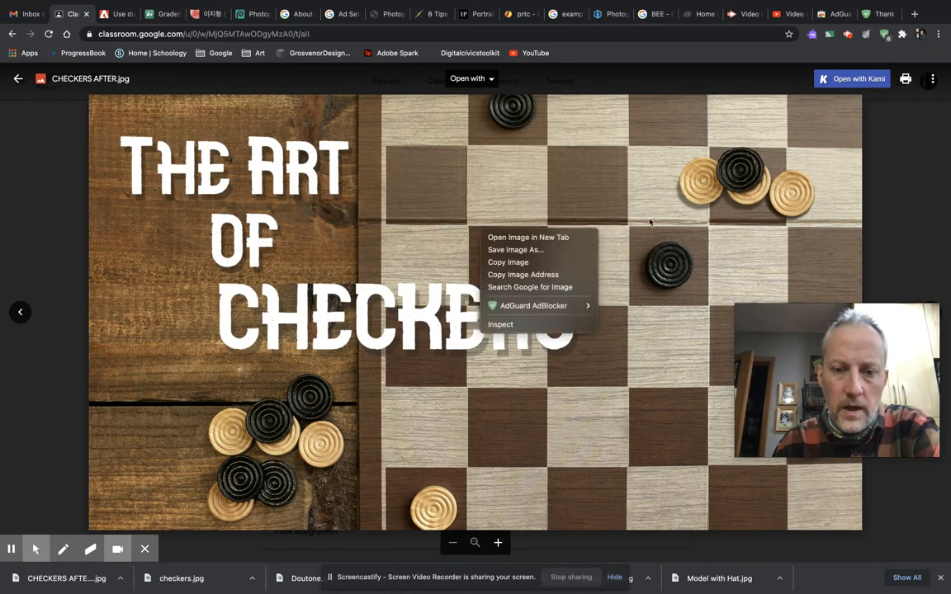
pyautogui.click(58, 237)
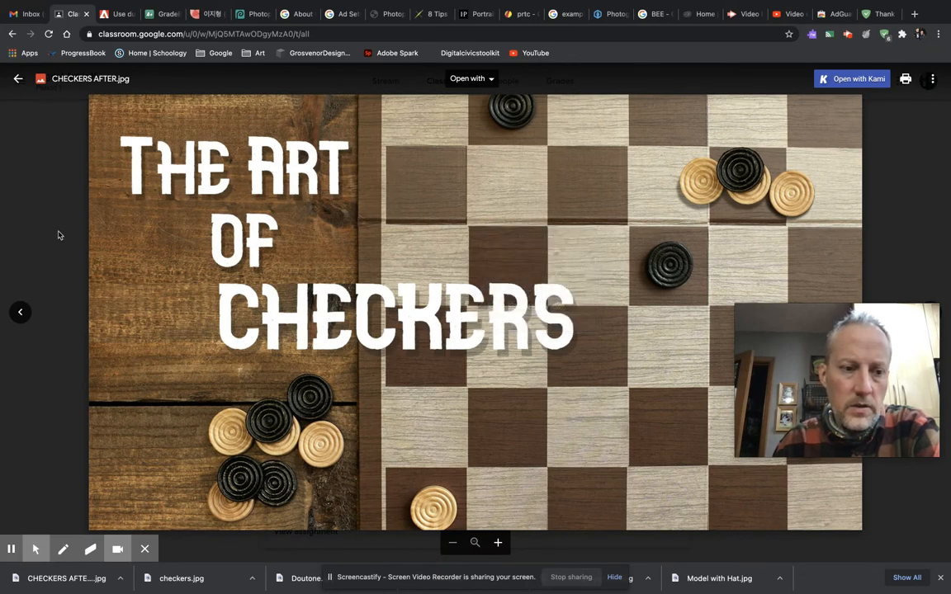
pyautogui.click(58, 236)
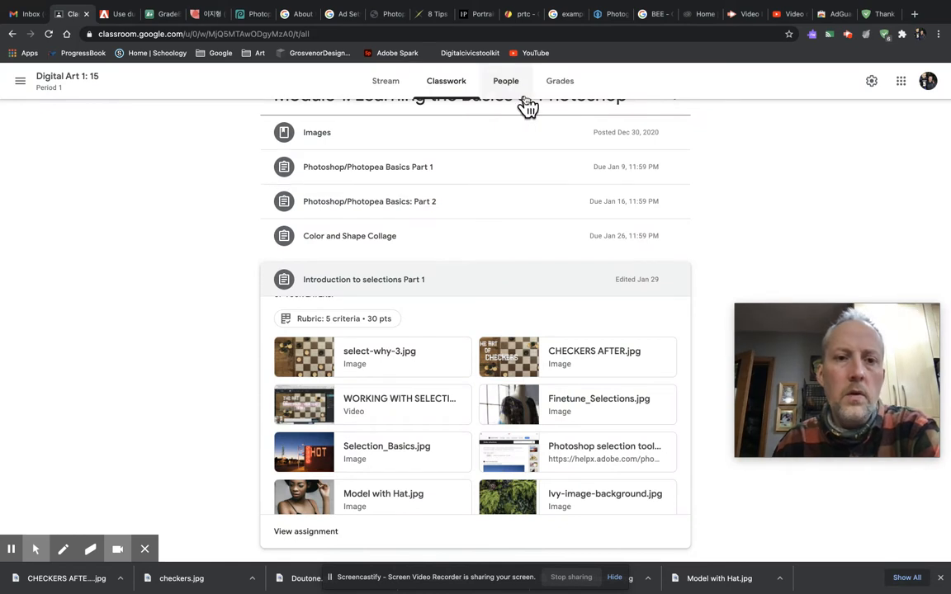
# Switch to Photopea and compare checkers.psd with the CHECKERS AFTER (1).psd reference, leaving checkers.psd open with nothing selected
pyautogui.click(240, 15)
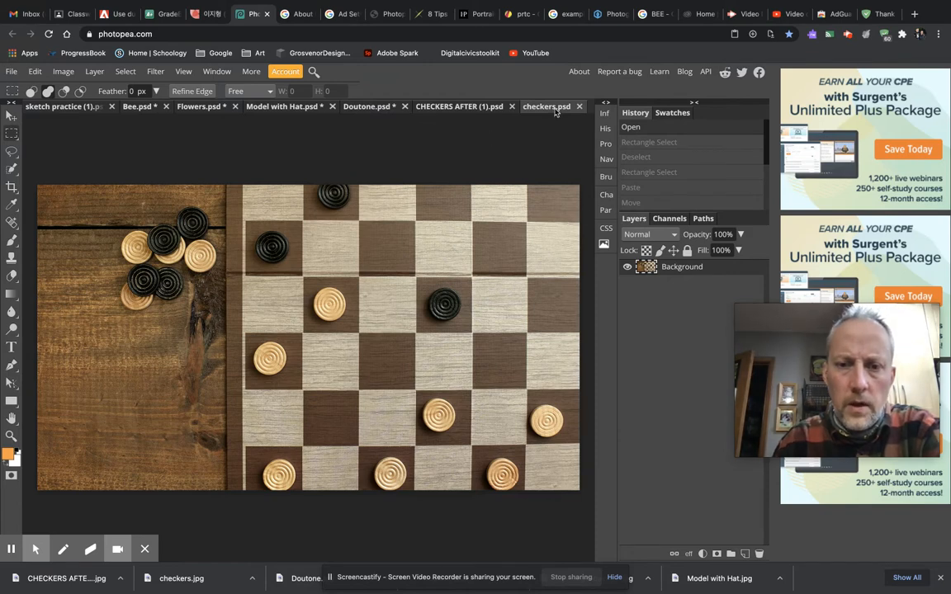
pyautogui.click(432, 104)
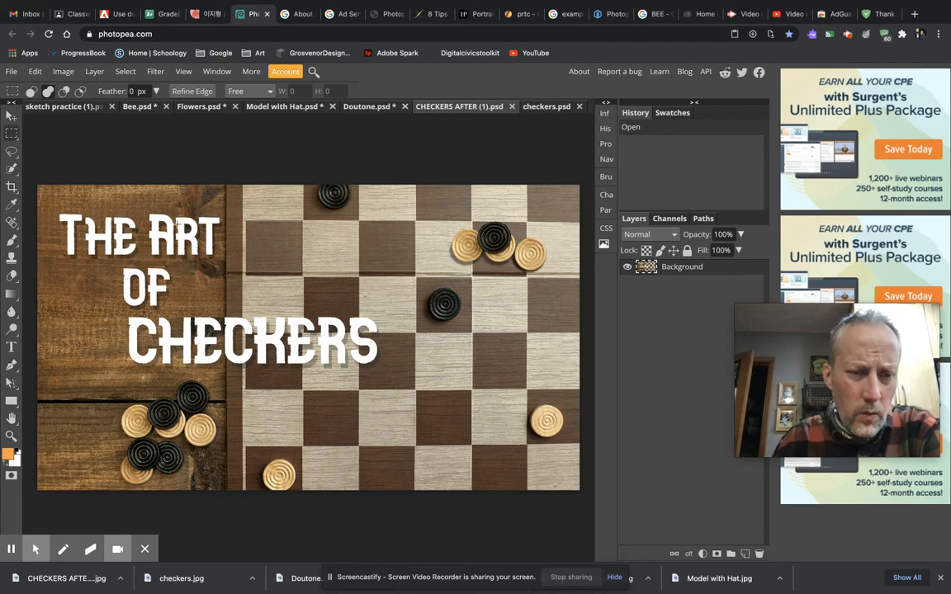
pyautogui.click(547, 107)
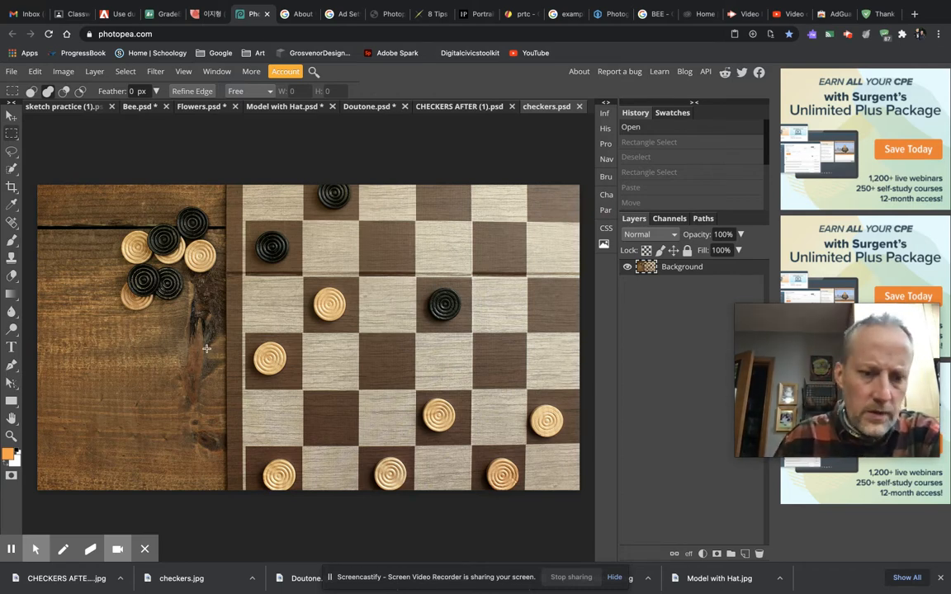
pyautogui.hotkey('ctrl', 'd')
pyautogui.click(466, 108)
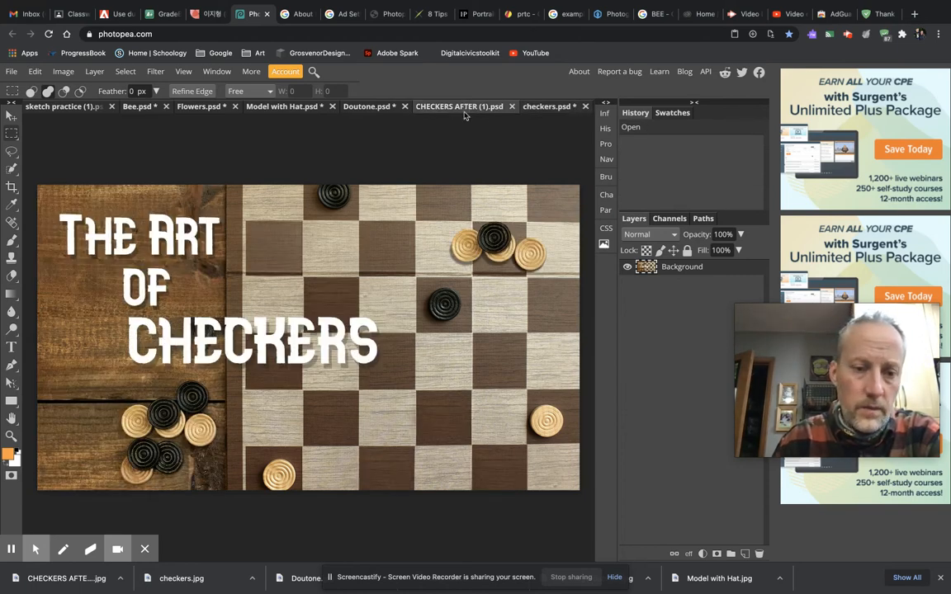
pyautogui.click(549, 107)
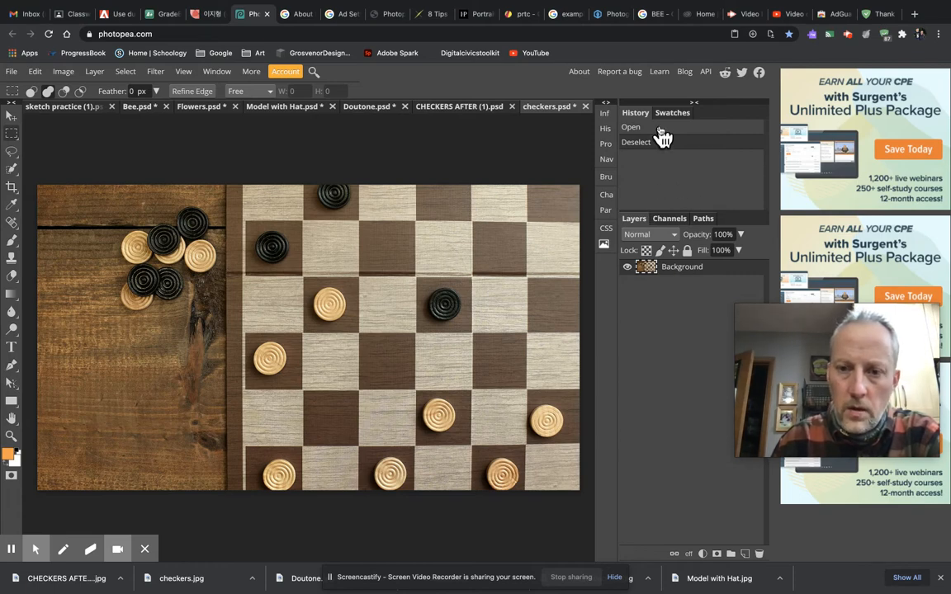
pyautogui.click(587, 155)
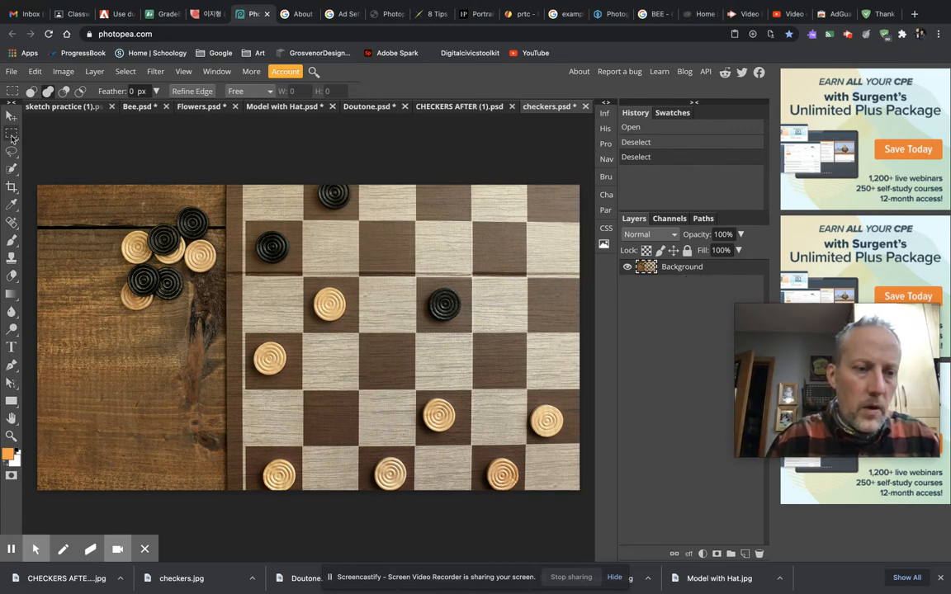
# Copy the plain lower part of the wood to a new layer using Rectangle Select and move it up over the pile of checkers
pyautogui.rightClick(12, 134)
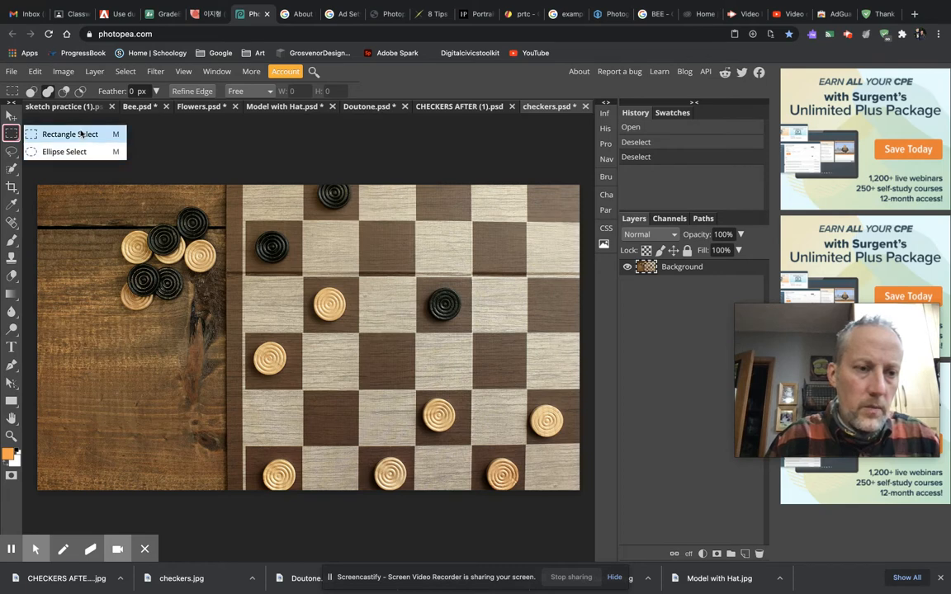
pyautogui.click(12, 135)
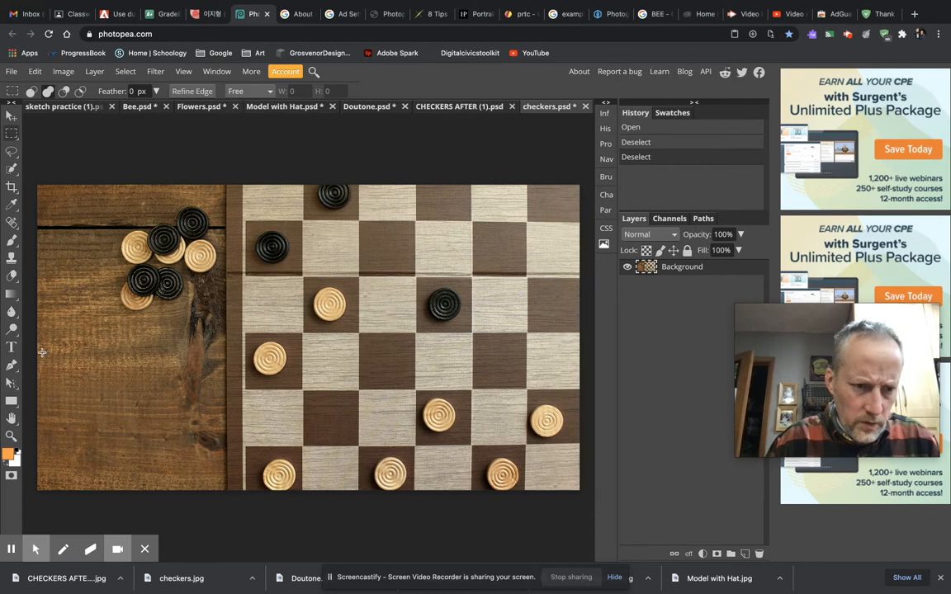
pyautogui.moveTo(35, 349); pyautogui.dragTo(223, 503)
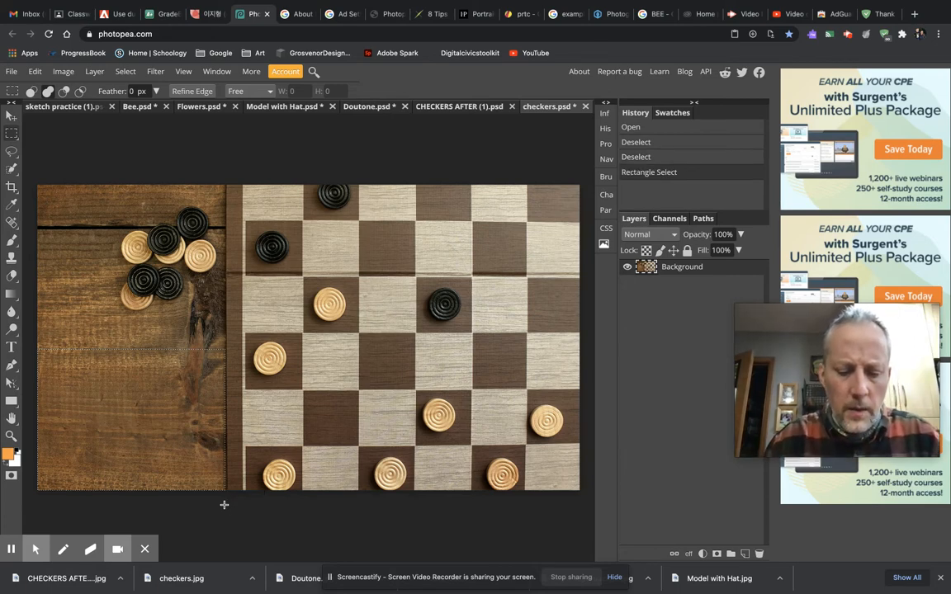
pyautogui.hotkey('ctrl', 'v')
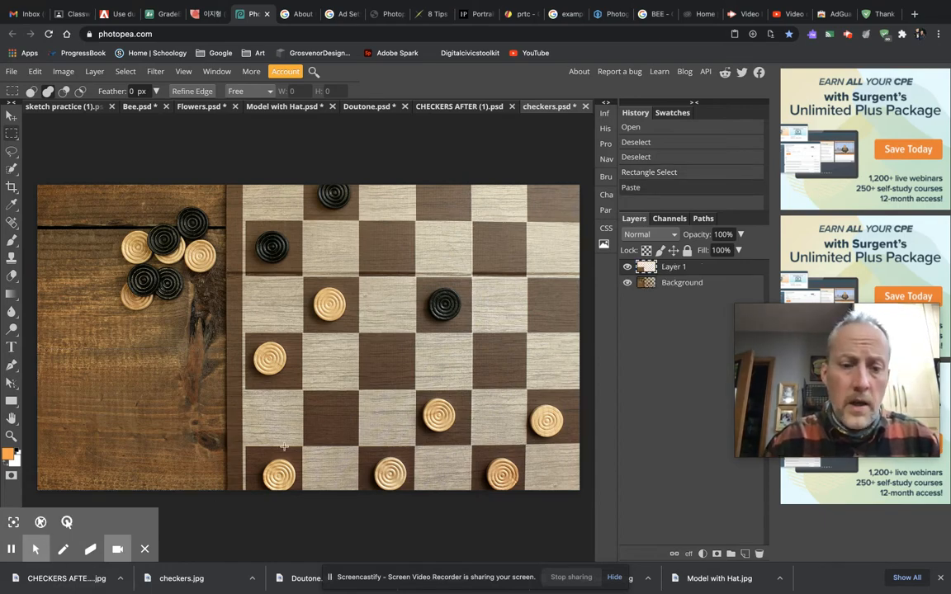
pyautogui.click(628, 287)
pyautogui.click(628, 286)
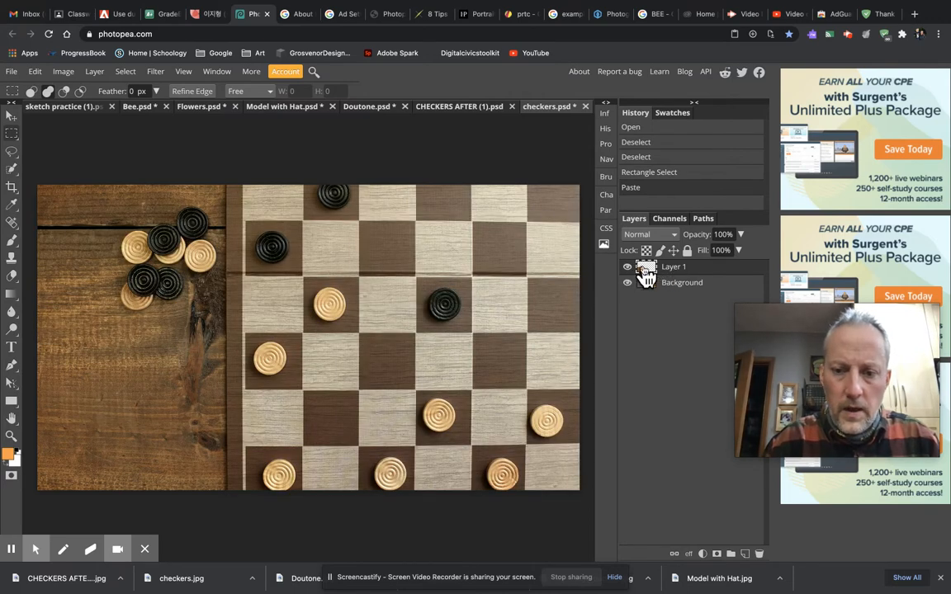
pyautogui.press('v')
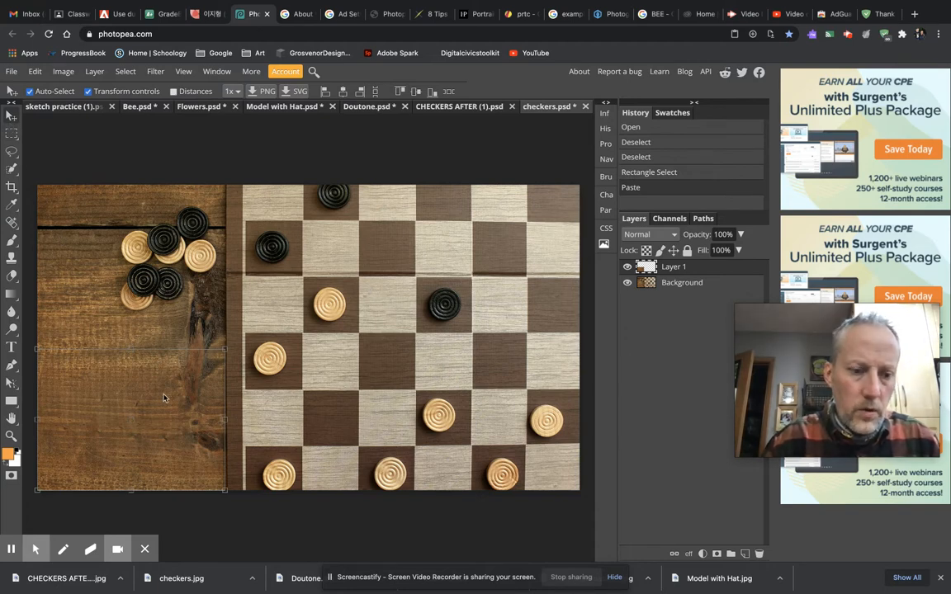
pyautogui.moveTo(161, 397); pyautogui.dragTo(161, 233)
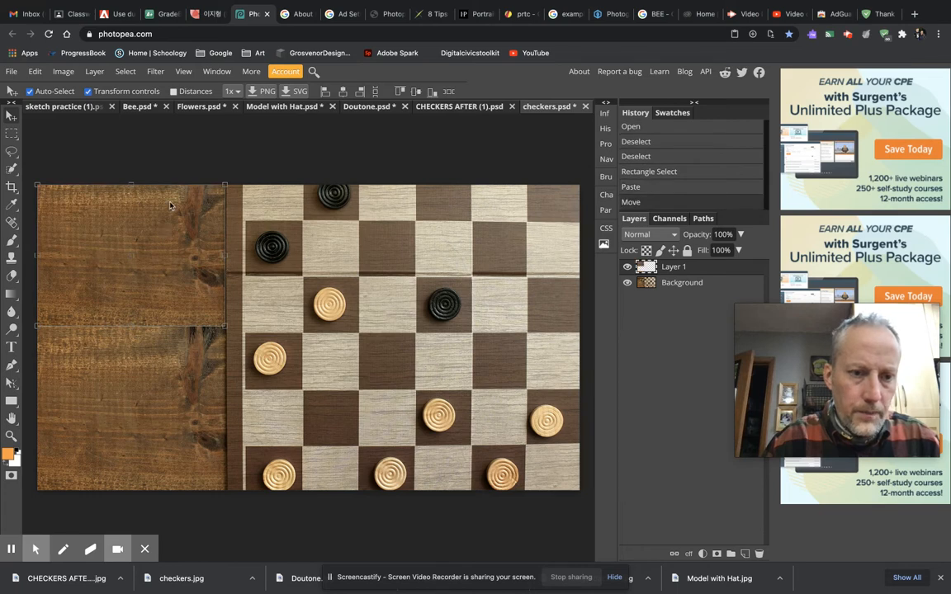
# Hide the plain wood copy and copy the Background's upper wood area with the checkers pile to a new layer
pyautogui.click(691, 283)
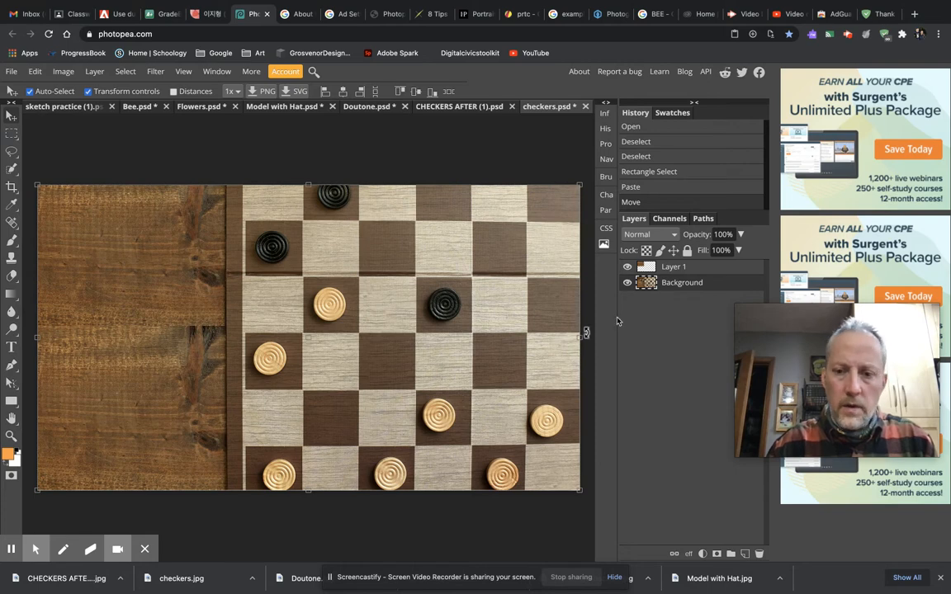
pyautogui.click(628, 267)
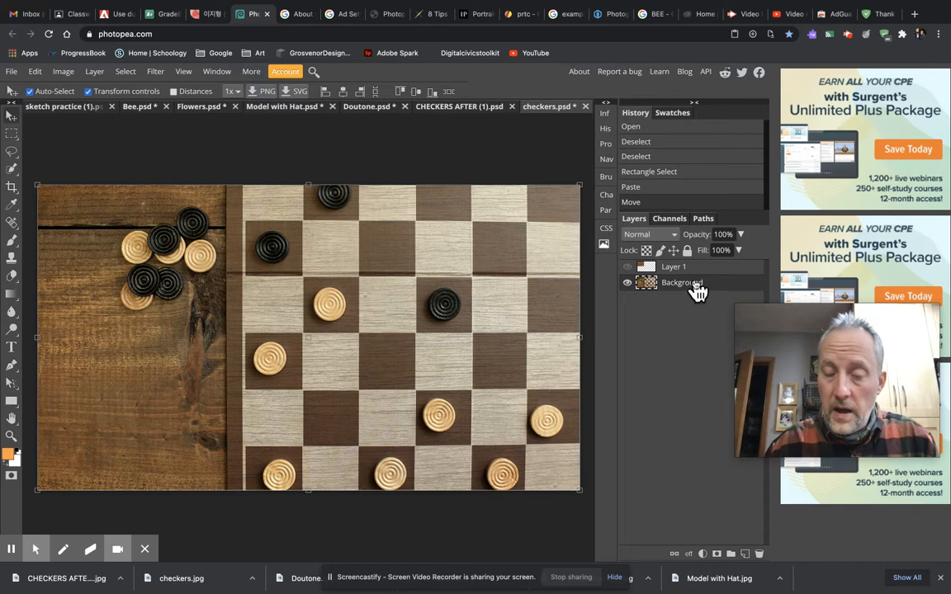
pyautogui.click(10, 132)
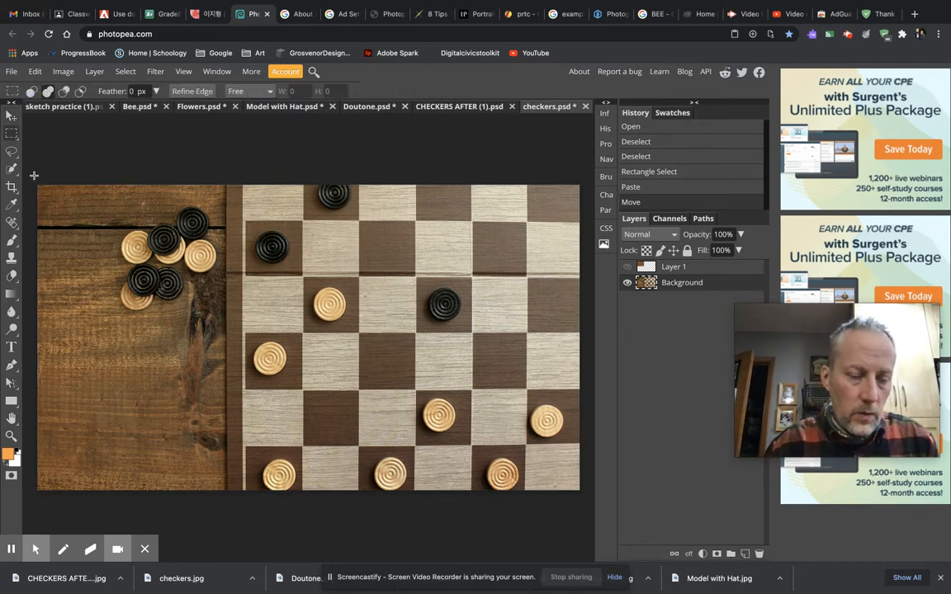
pyautogui.moveTo(34, 175); pyautogui.dragTo(224, 348)
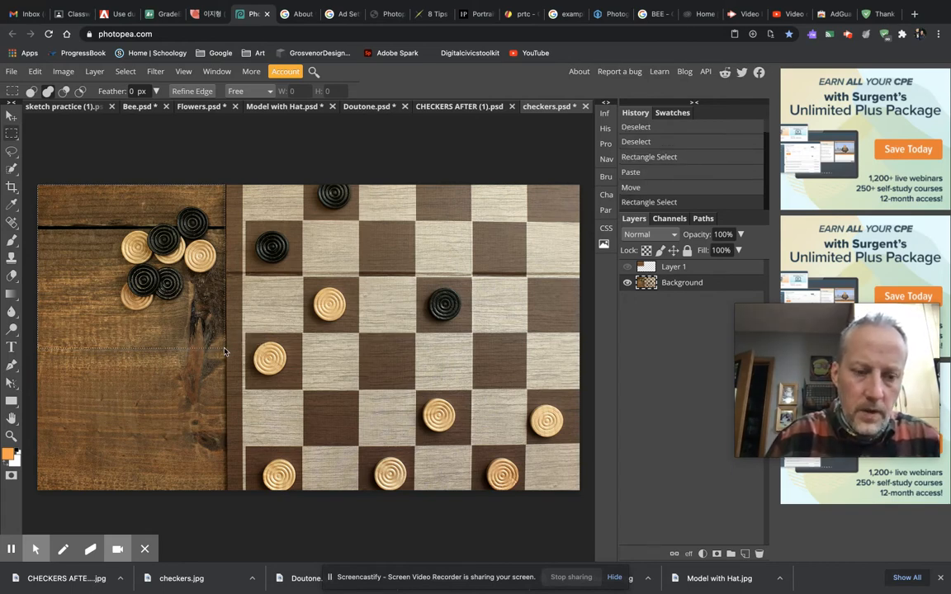
pyautogui.hotkey('ctrl', 'v')
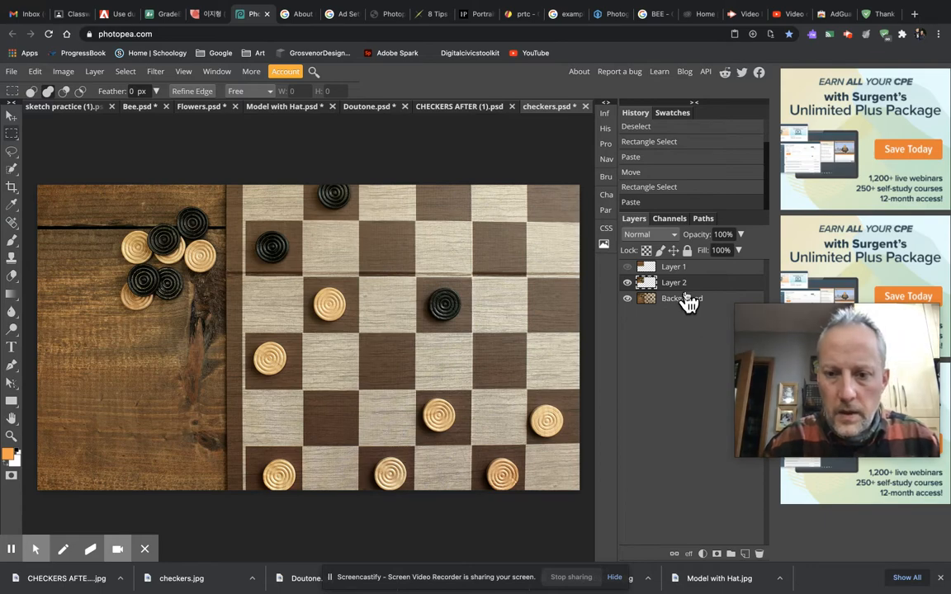
pyautogui.click(629, 299)
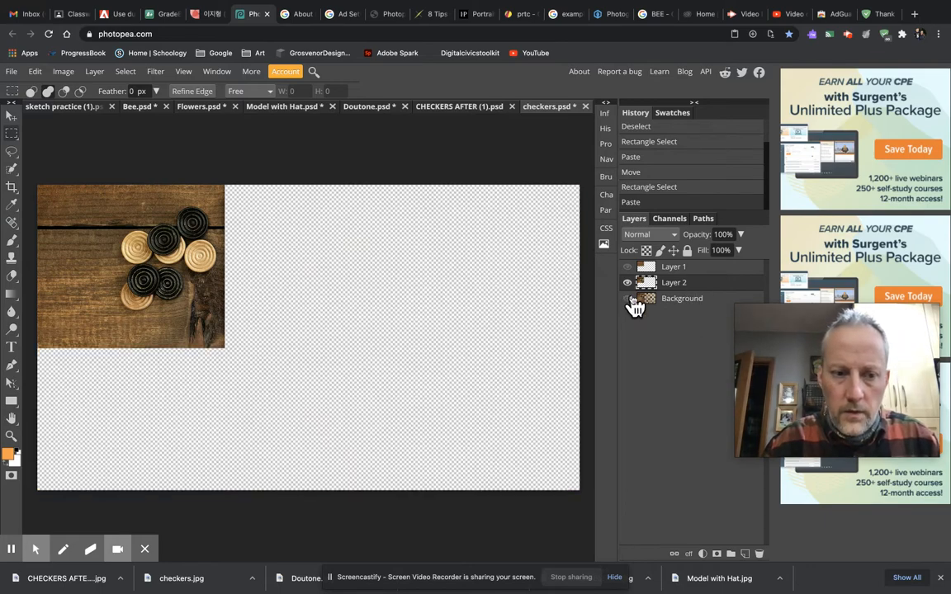
pyautogui.click(629, 300)
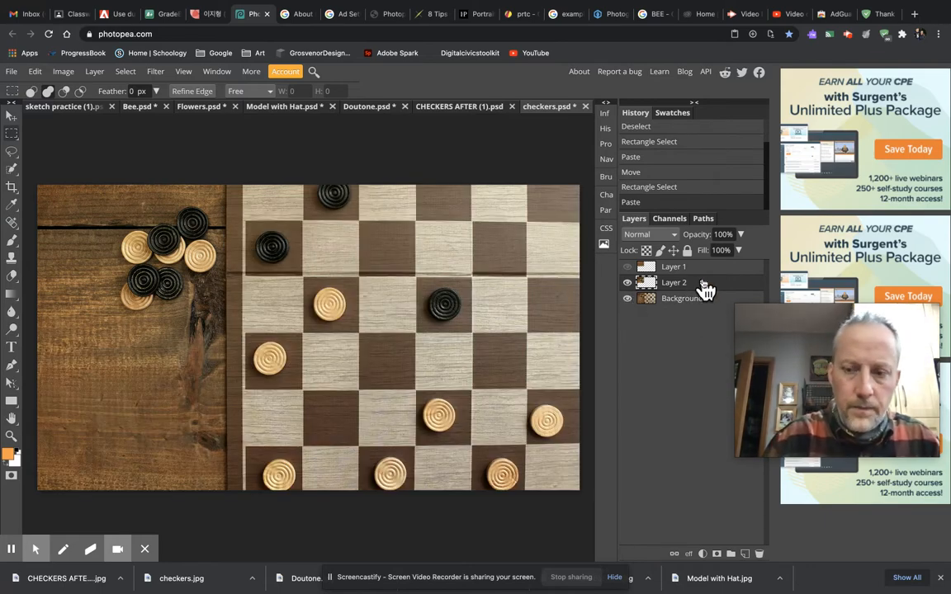
# Move the copied checkers pile down to the image's bottom edge, show the plain wood layer again and select the Background
pyautogui.press('v')
pyautogui.moveTo(163, 284); pyautogui.dragTo(162, 423)
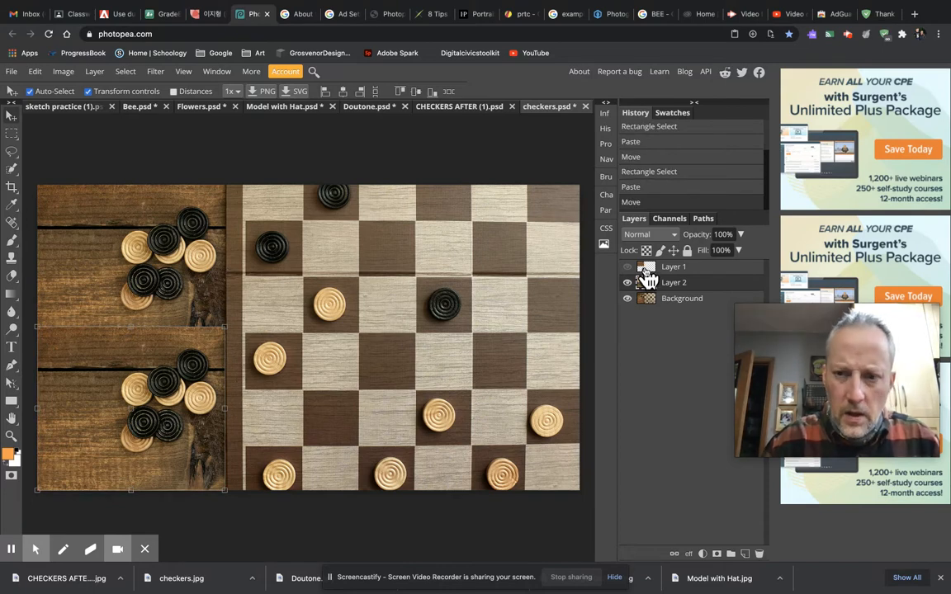
pyautogui.click(627, 267)
pyautogui.click(690, 302)
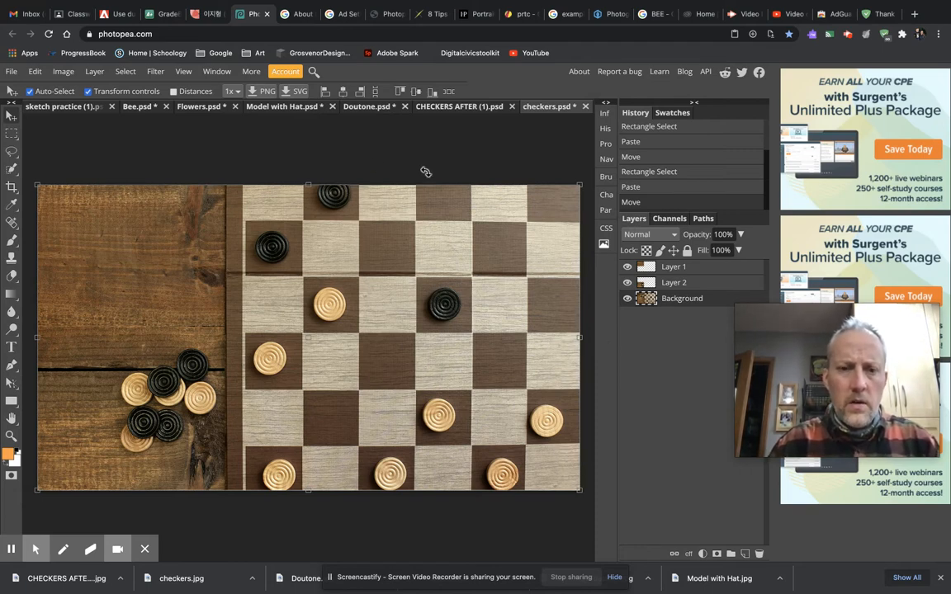
# Compare the edited checkers.psd with the CHECKERS AFTER (1).psd reference and return to checkers.psd
pyautogui.click(478, 106)
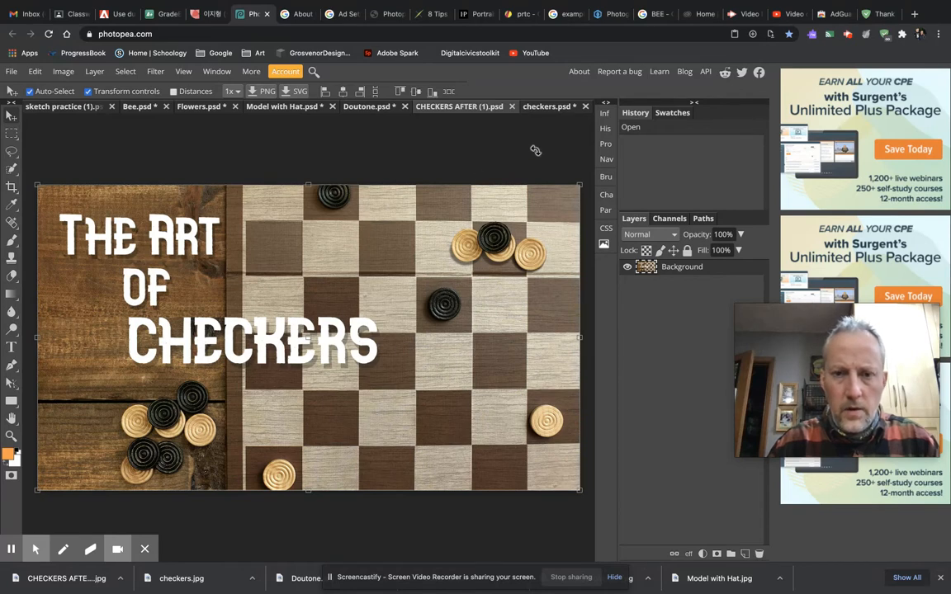
pyautogui.click(555, 108)
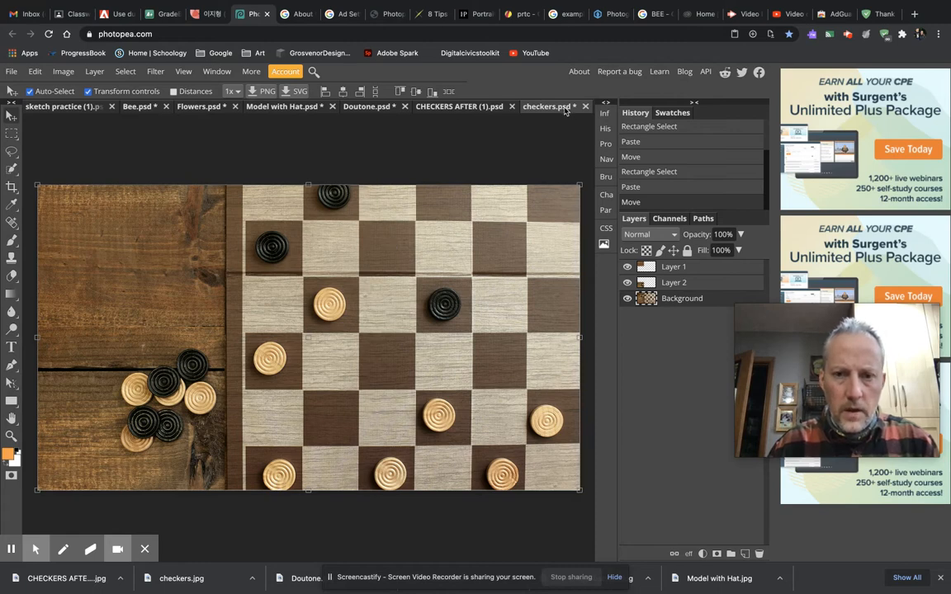
pyautogui.click(459, 106)
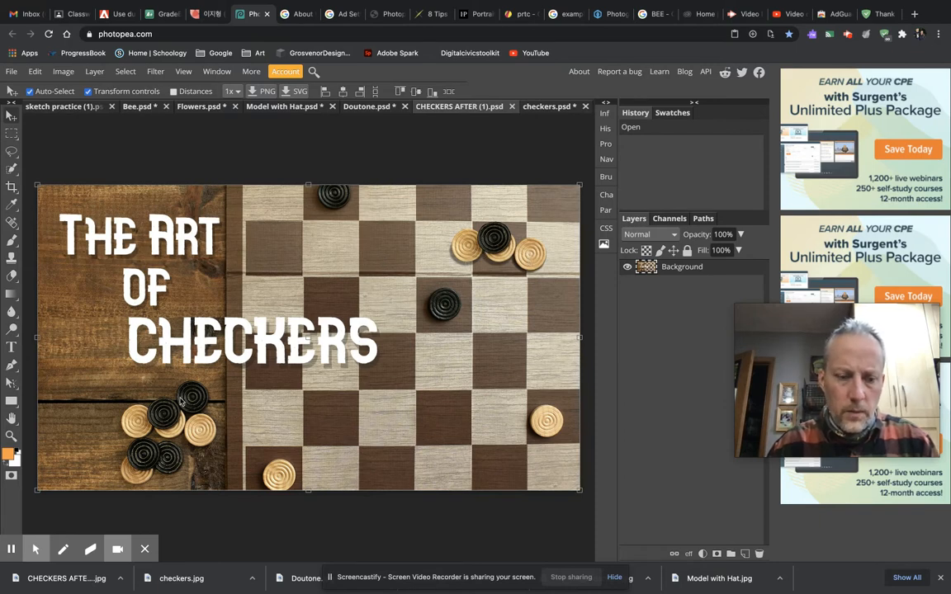
pyautogui.click(561, 108)
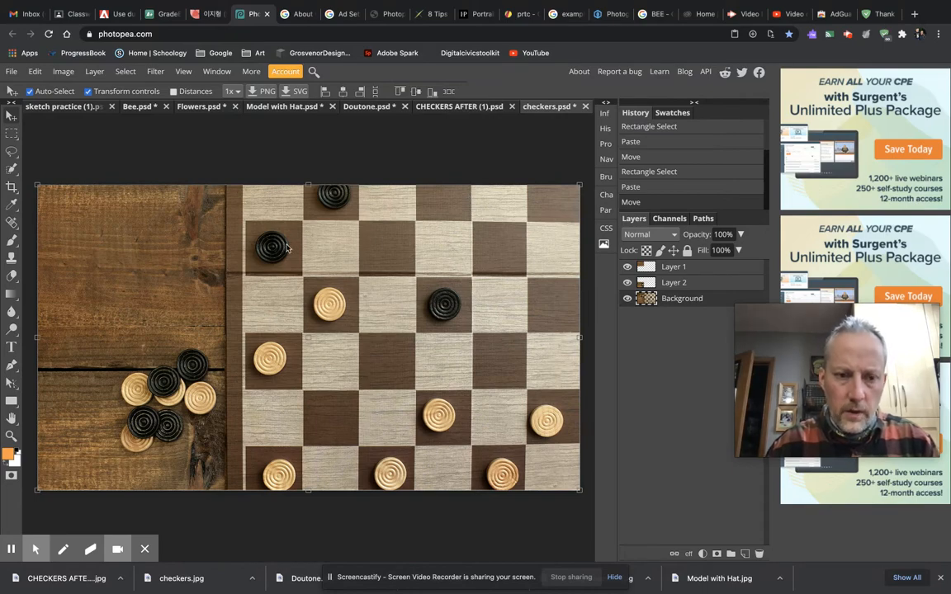
pyautogui.scroll(5, 272, 250)
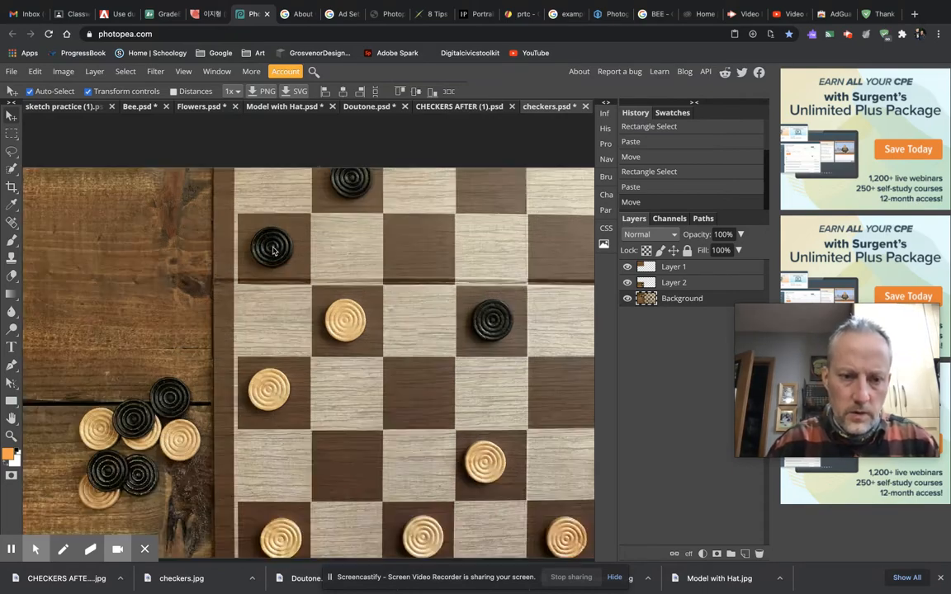
pyautogui.moveTo(410, 263); pyautogui.dragTo(318, 253)
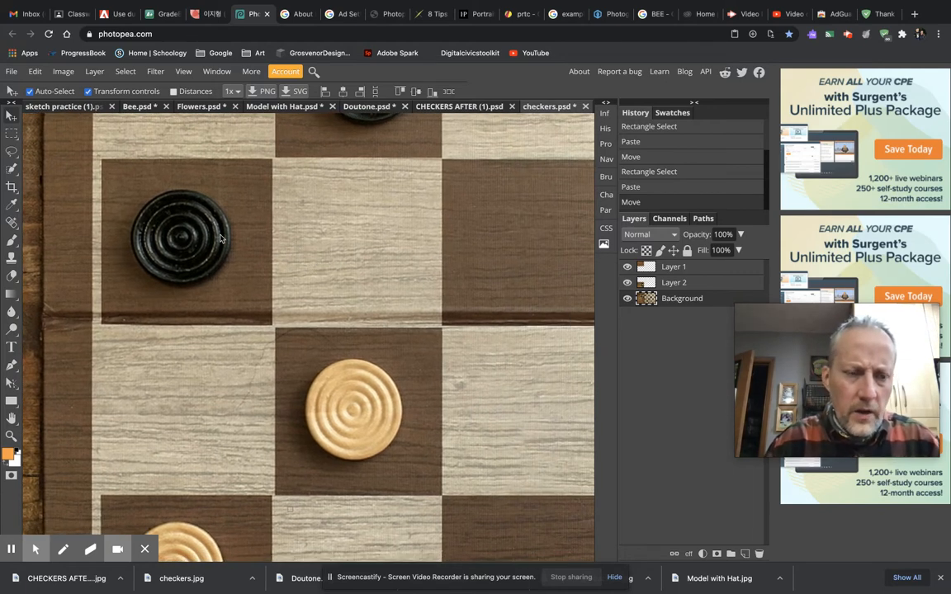
pyautogui.rightClick(10, 131)
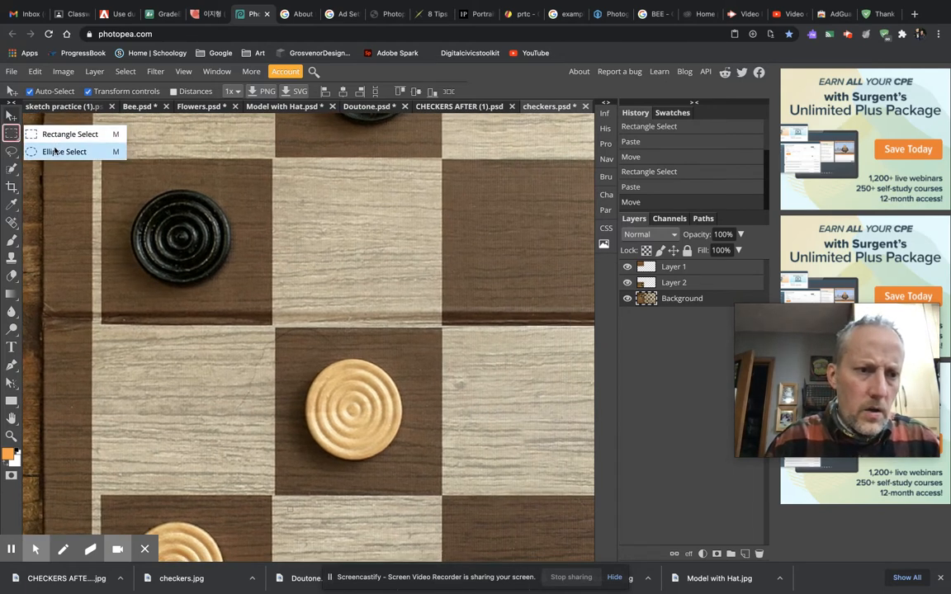
pyautogui.click(54, 151)
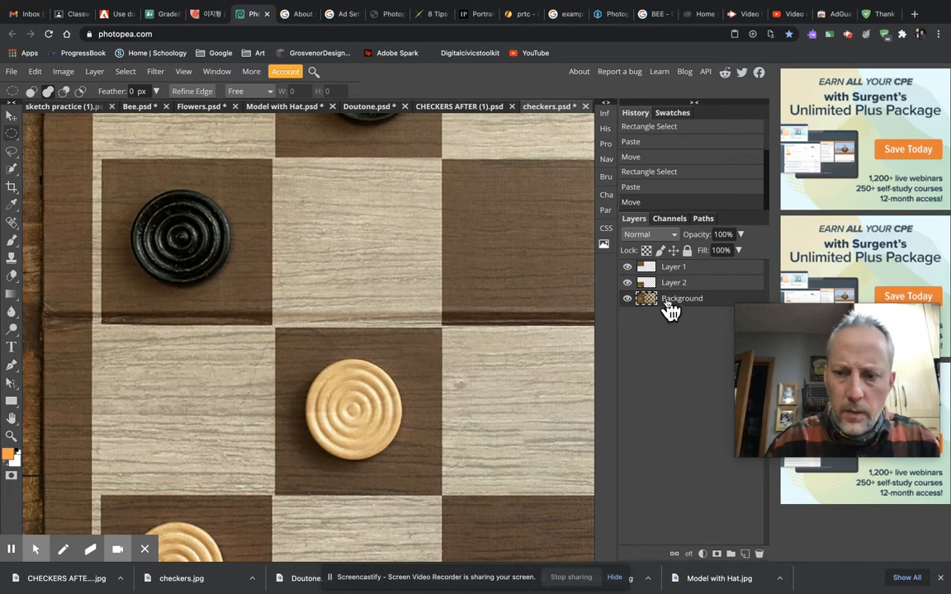
pyautogui.moveTo(126, 175); pyautogui.dragTo(235, 292)
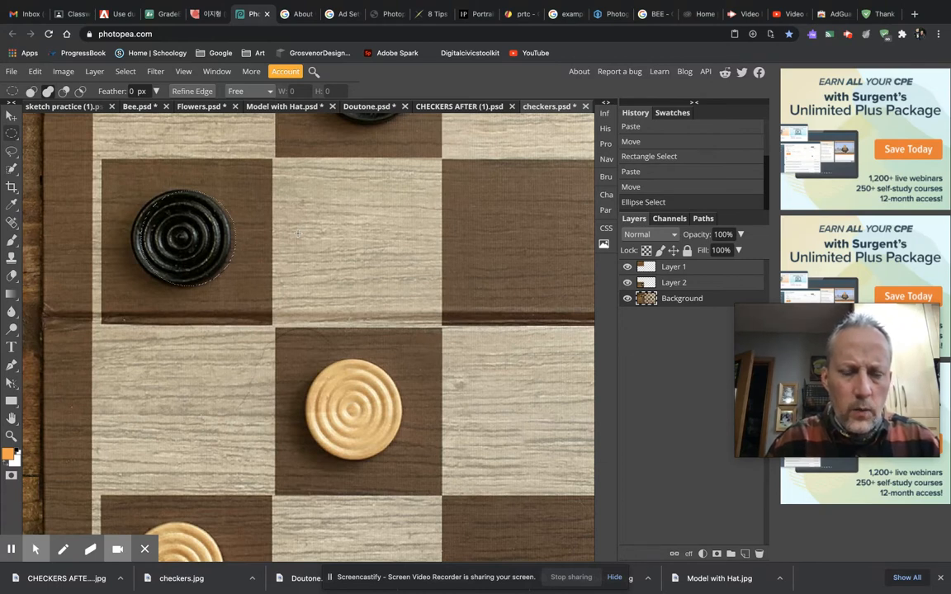
pyautogui.moveTo(564, 266); pyautogui.dragTo(525, 270)
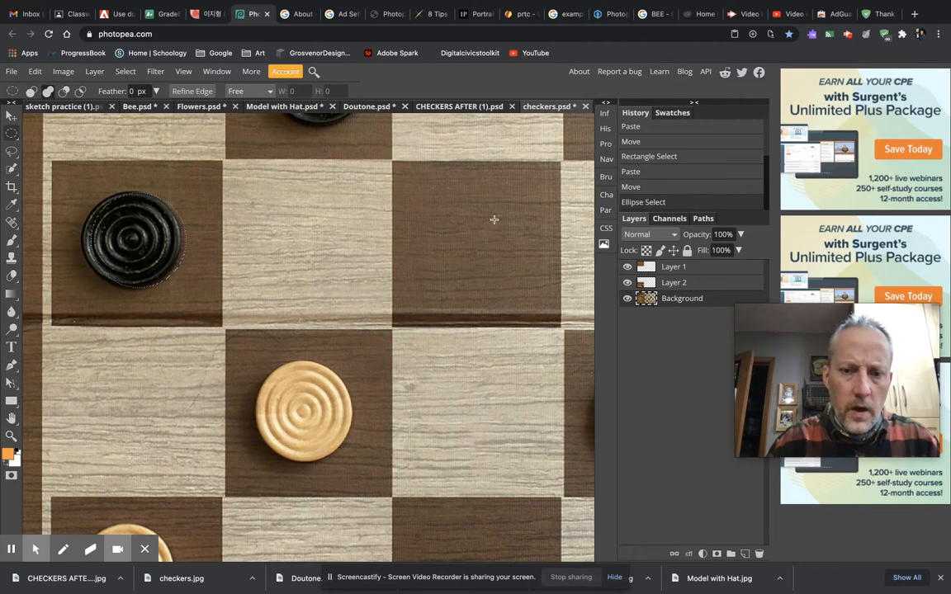
pyautogui.click(100, 251)
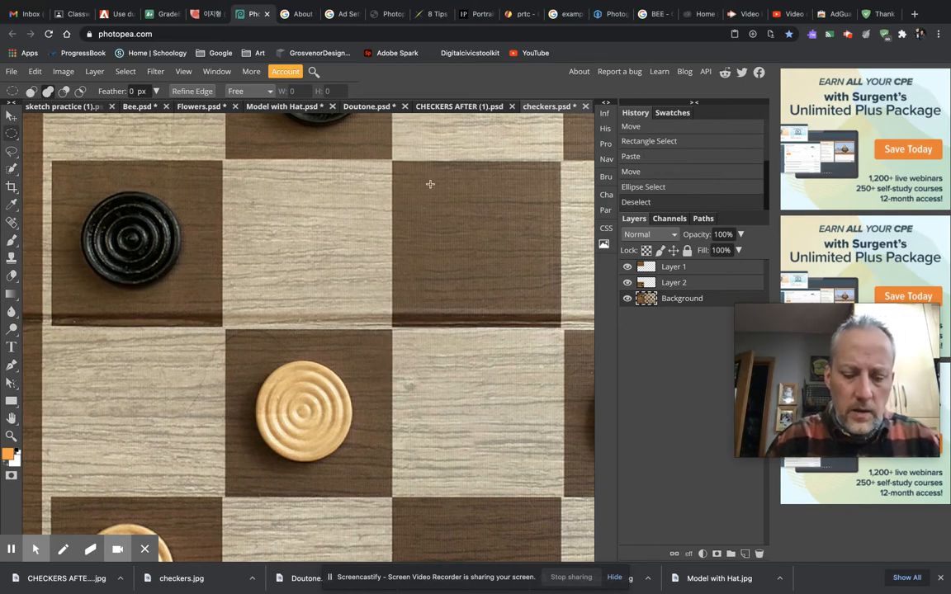
# Copy the empty dark square in the upper-left black checker's row, about 2.75 × 2.58 in, to a new layer using Rectangle Select
pyautogui.scroll(-5, 430, 184)
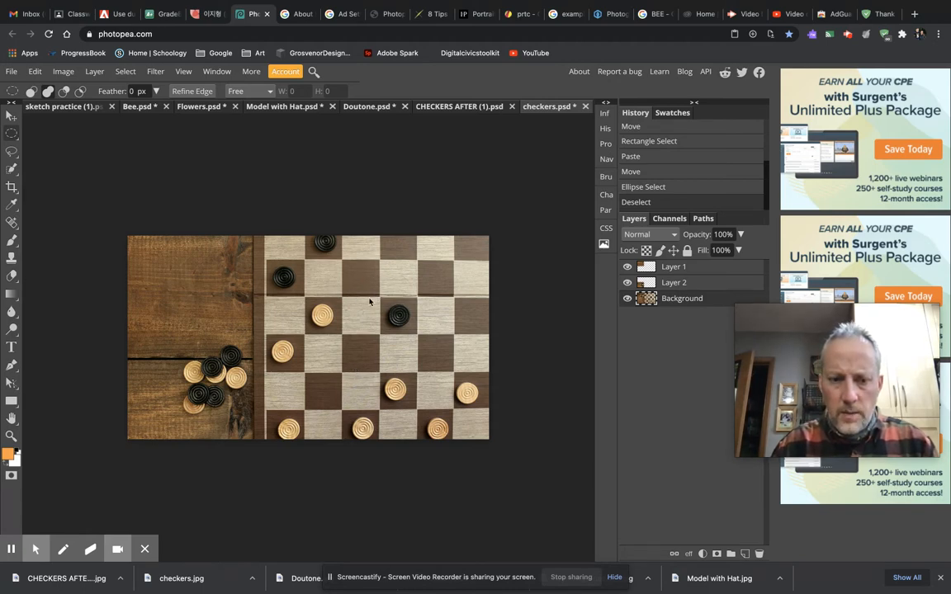
pyautogui.scroll(5, 360, 299)
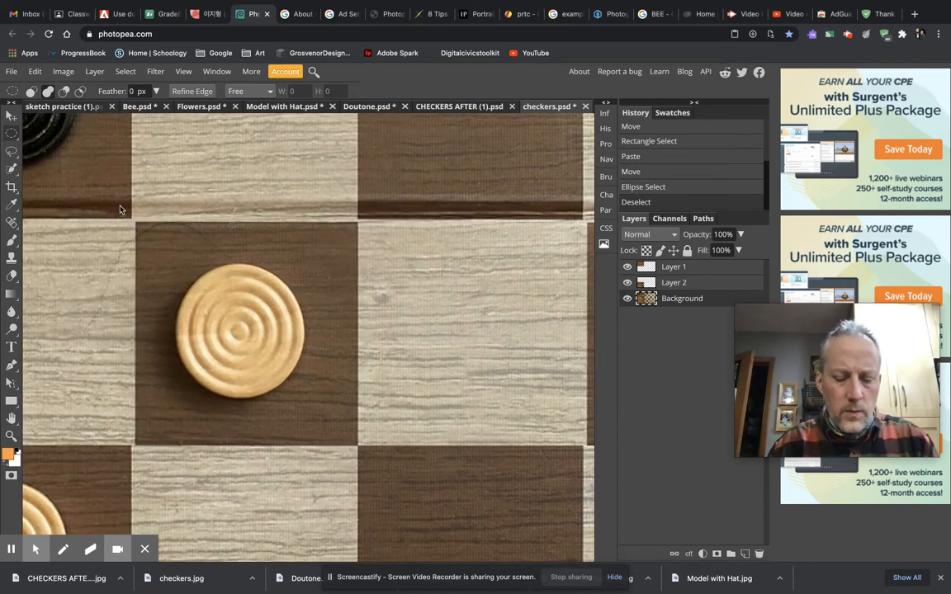
pyautogui.scroll(-2, 120, 209)
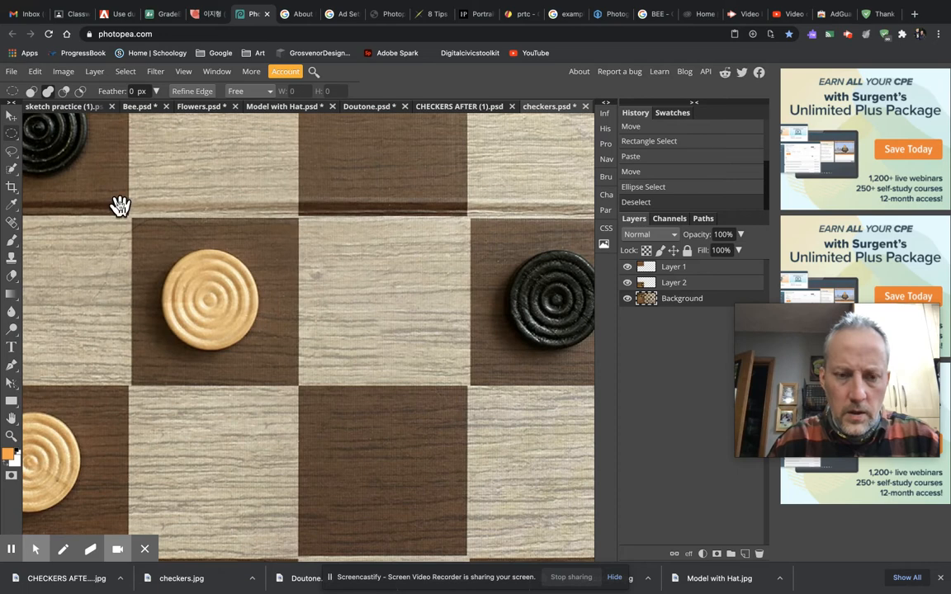
pyautogui.moveTo(318, 198); pyautogui.dragTo(406, 407)
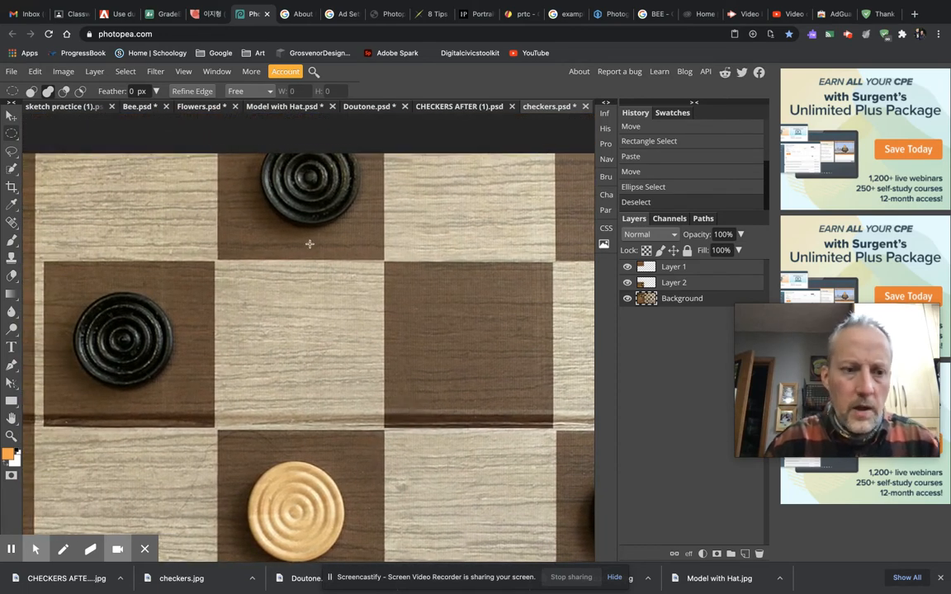
pyautogui.click(11, 133)
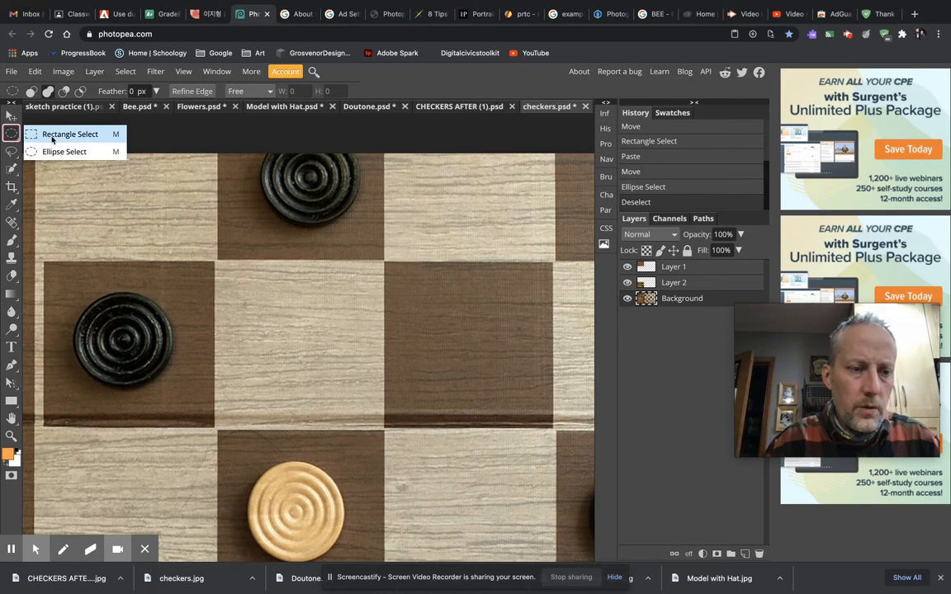
pyautogui.click(51, 137)
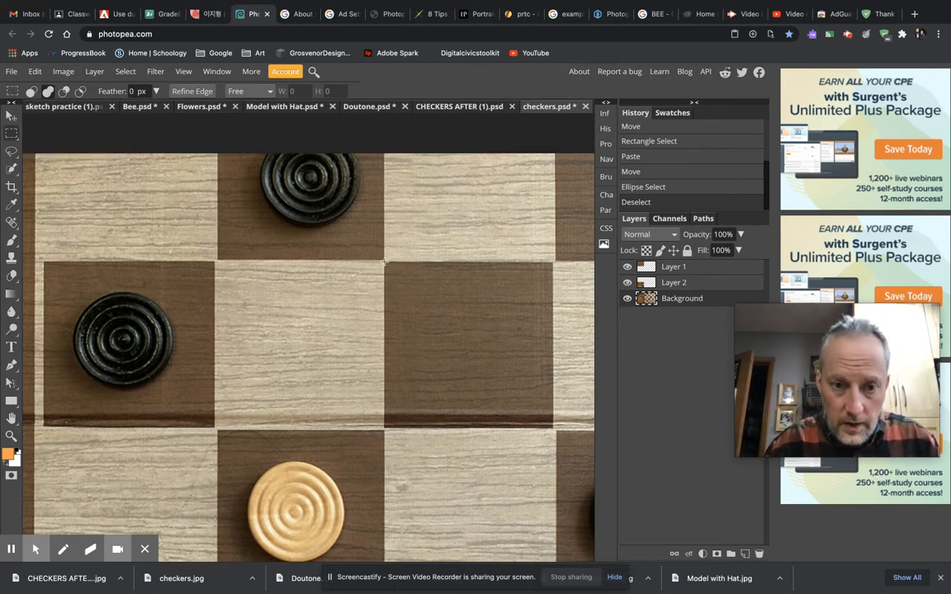
pyautogui.moveTo(384, 261); pyautogui.dragTo(552, 418)
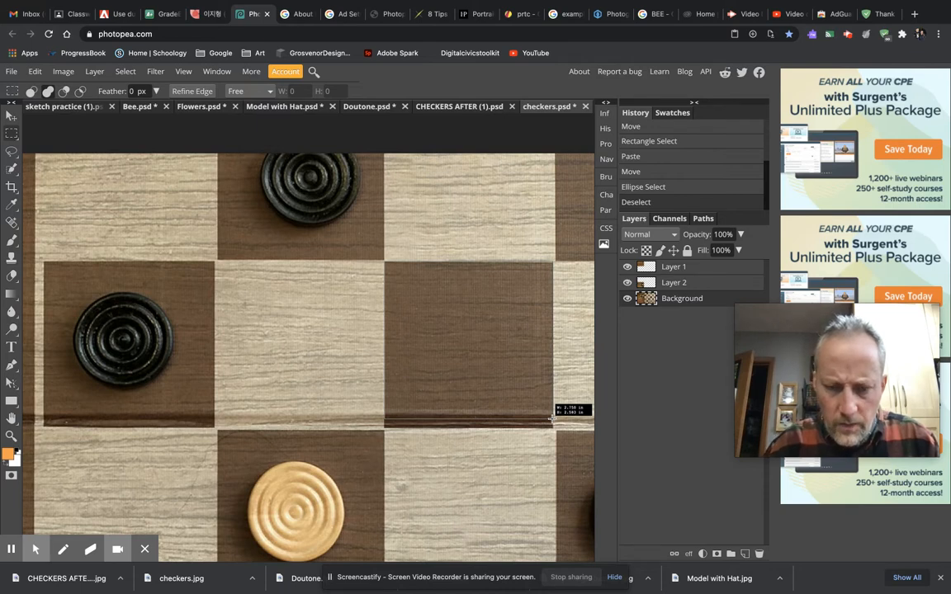
pyautogui.moveTo(551, 419); pyautogui.dragTo(552, 417)
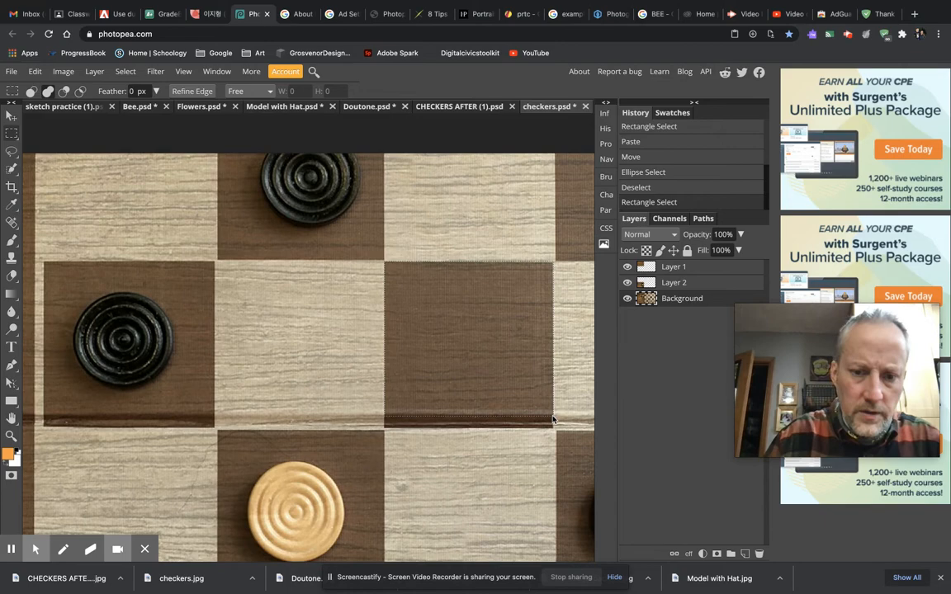
pyautogui.hotkey('ctrl', 'c')
pyautogui.hotkey('ctrl', 'v')
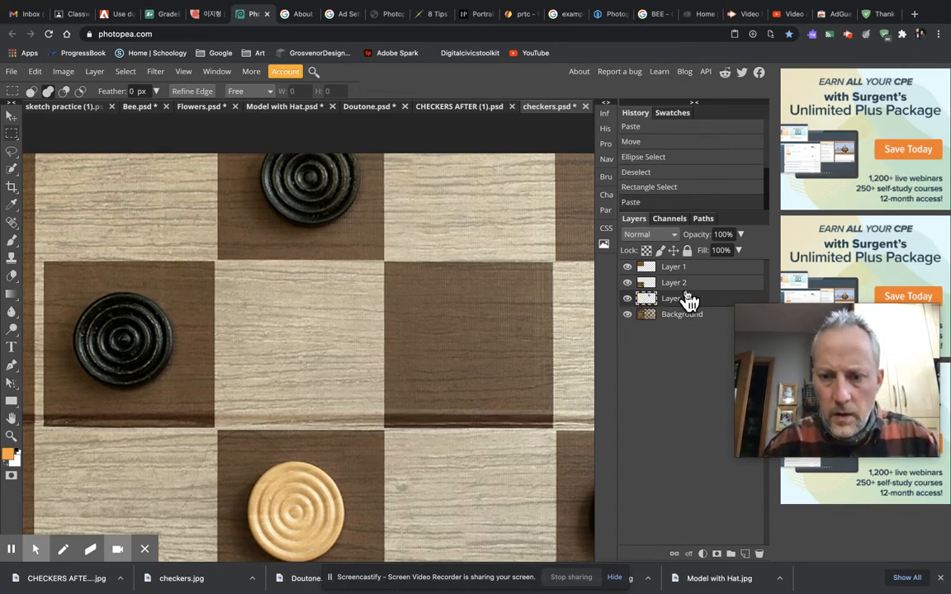
# Check the copied dark square with the Background briefly hidden, and move it straight left over the black checker in the same row
pyautogui.click(628, 315)
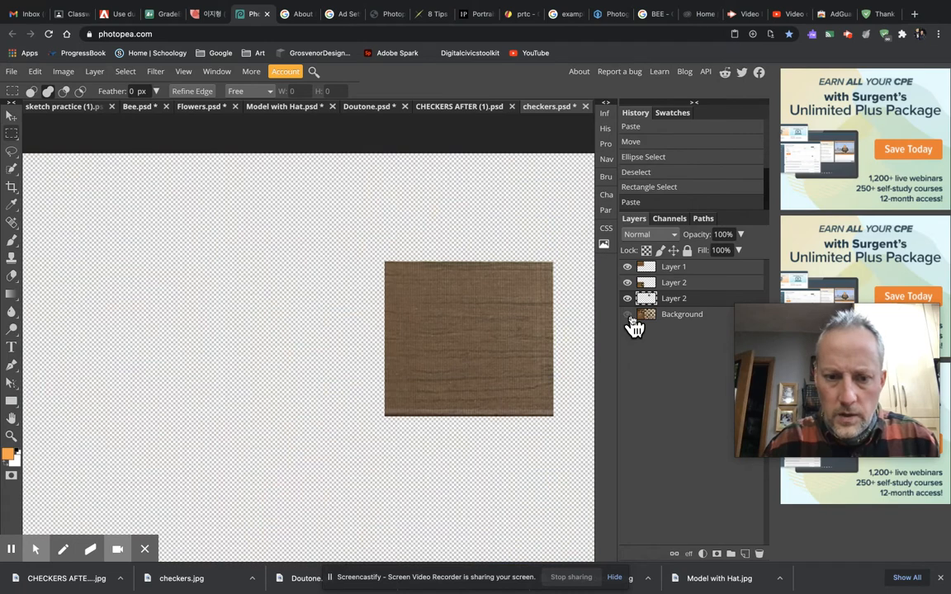
pyautogui.click(628, 315)
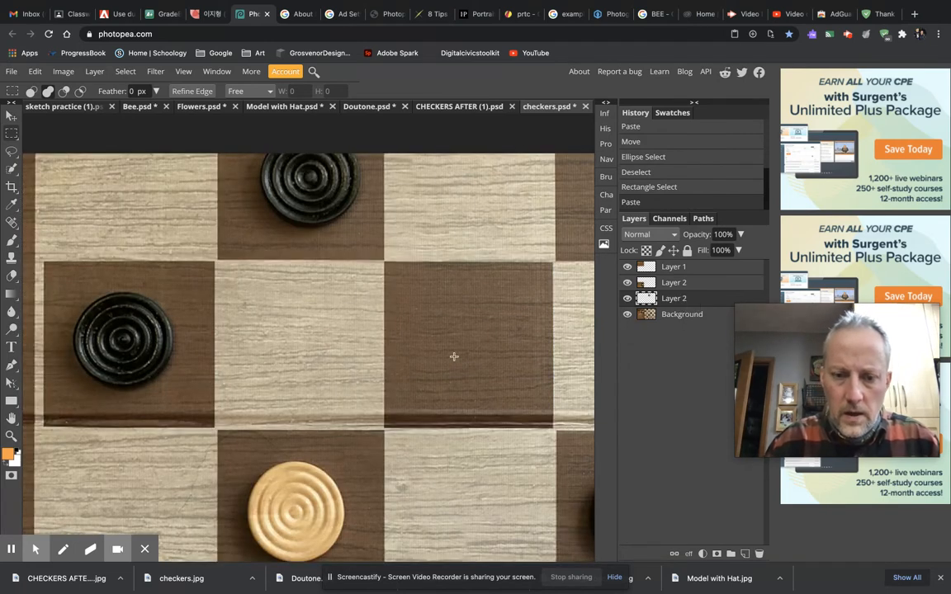
pyautogui.press('v')
pyautogui.moveTo(425, 360); pyautogui.dragTo(116, 360)
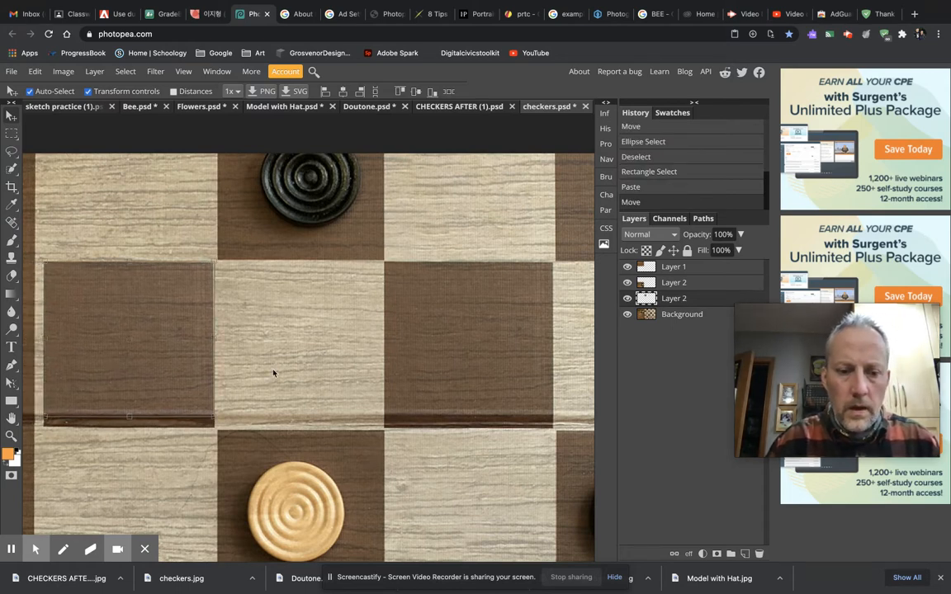
# Copy the Background's empty dark square diagonally below and right of the remaining black checker under the fold to a new layer
pyautogui.click(702, 316)
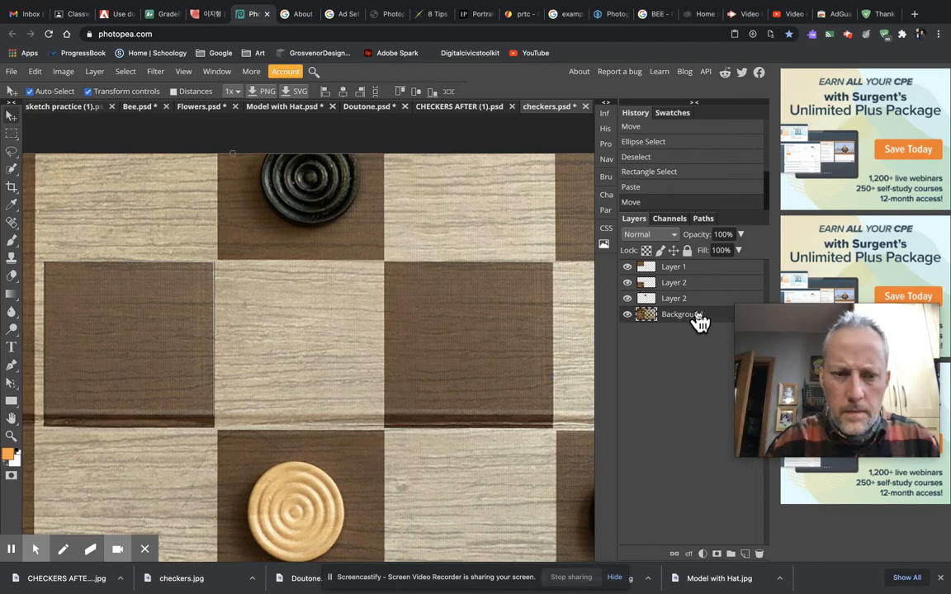
pyautogui.press('super+0')
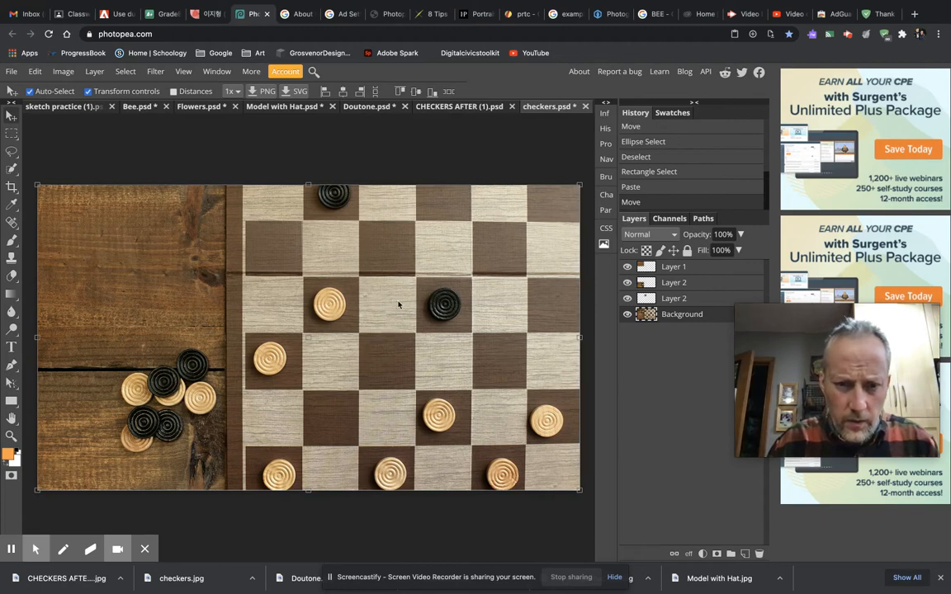
pyautogui.scroll(5, 506, 362)
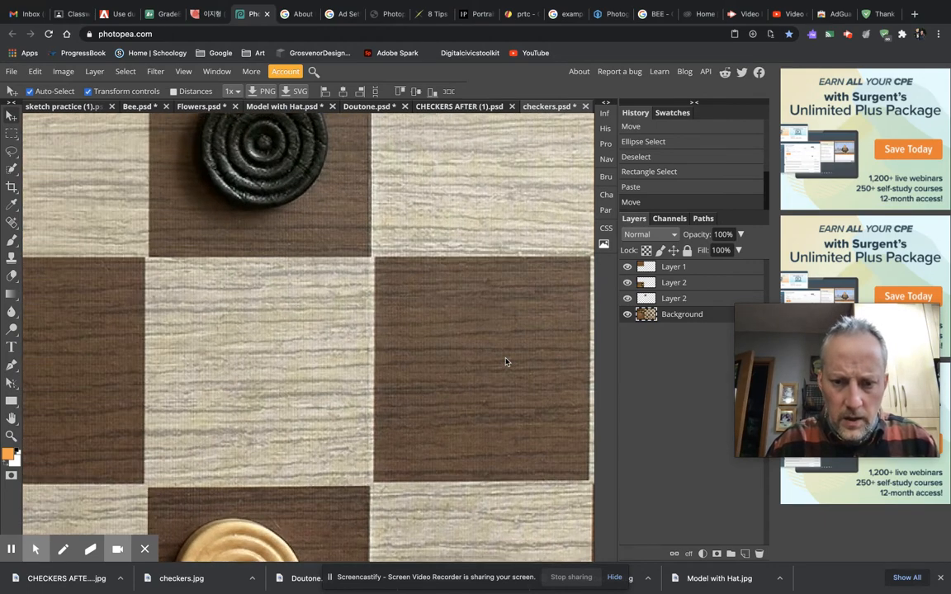
pyautogui.moveTo(506, 362); pyautogui.dragTo(421, 350)
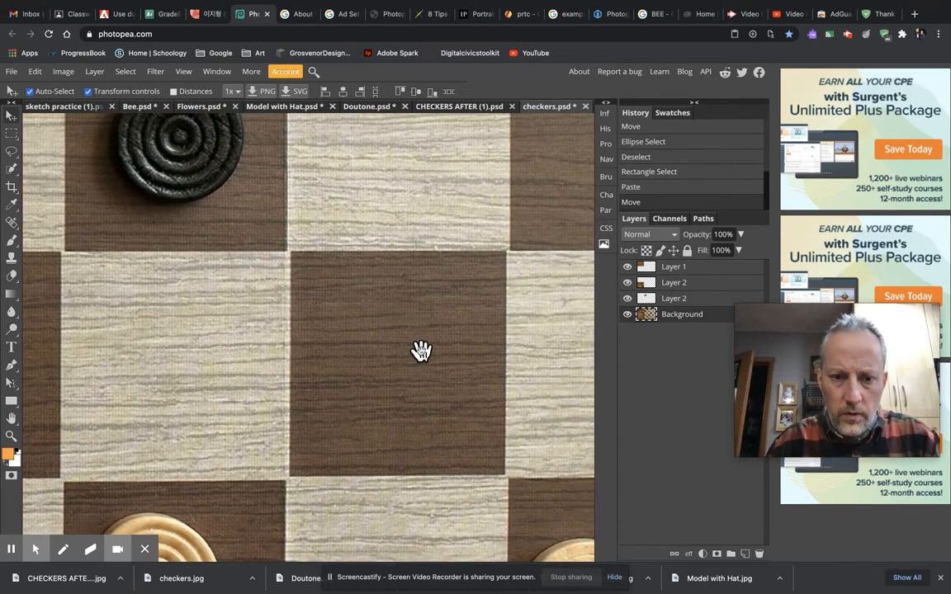
pyautogui.click(12, 133)
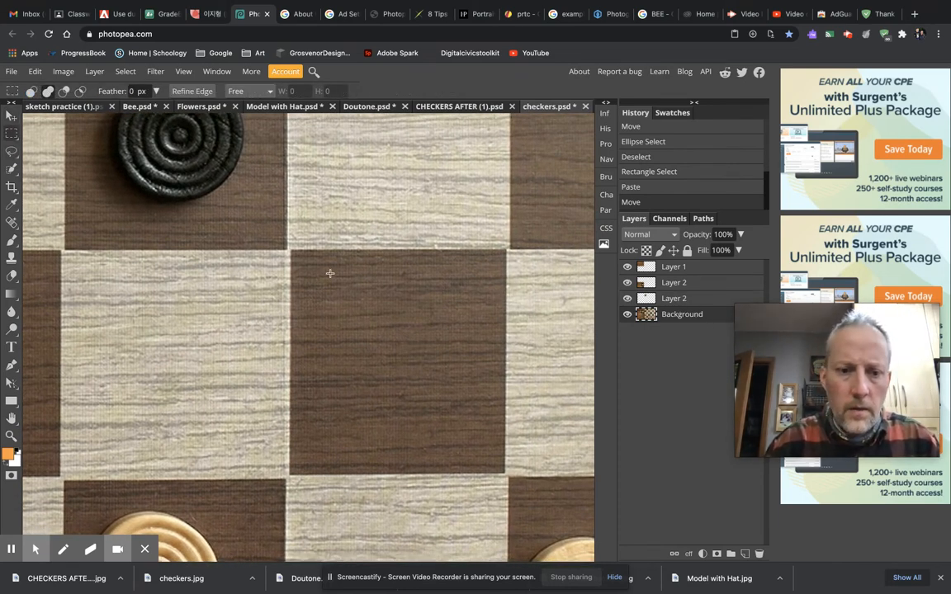
pyautogui.moveTo(290, 249); pyautogui.dragTo(502, 474)
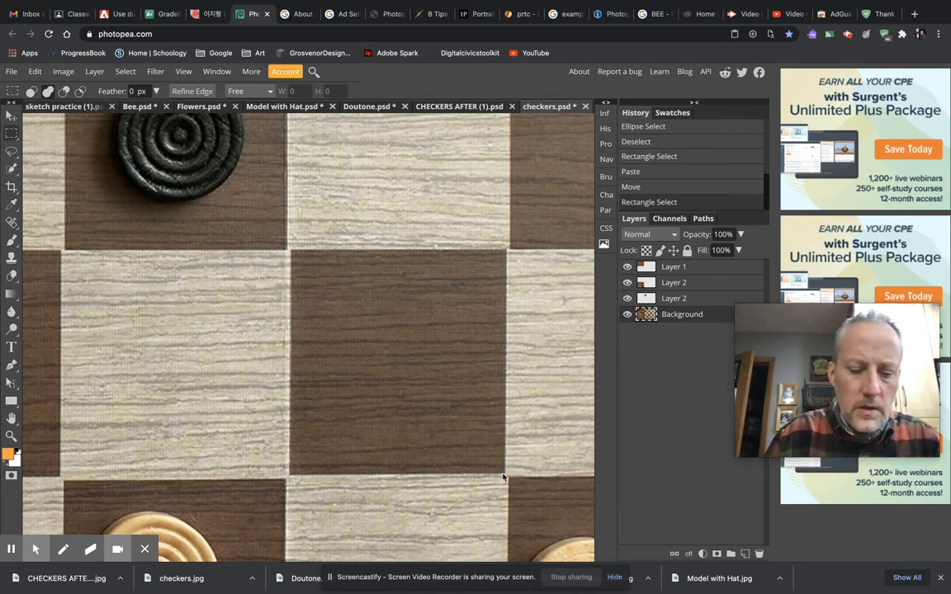
pyautogui.hotkey('ctrl', 'c')
pyautogui.hotkey('ctrl', 'v')
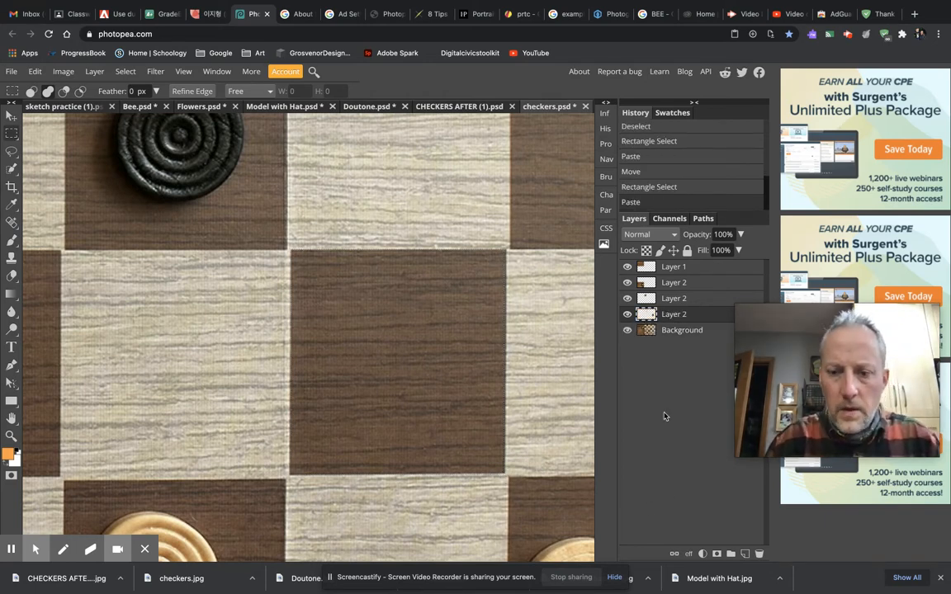
# Move the copied dark square over the black checker below the fold and reduce its height to 98.49% to fit
pyautogui.moveTo(526, 360); pyautogui.dragTo(302, 207)
pyautogui.press('v')
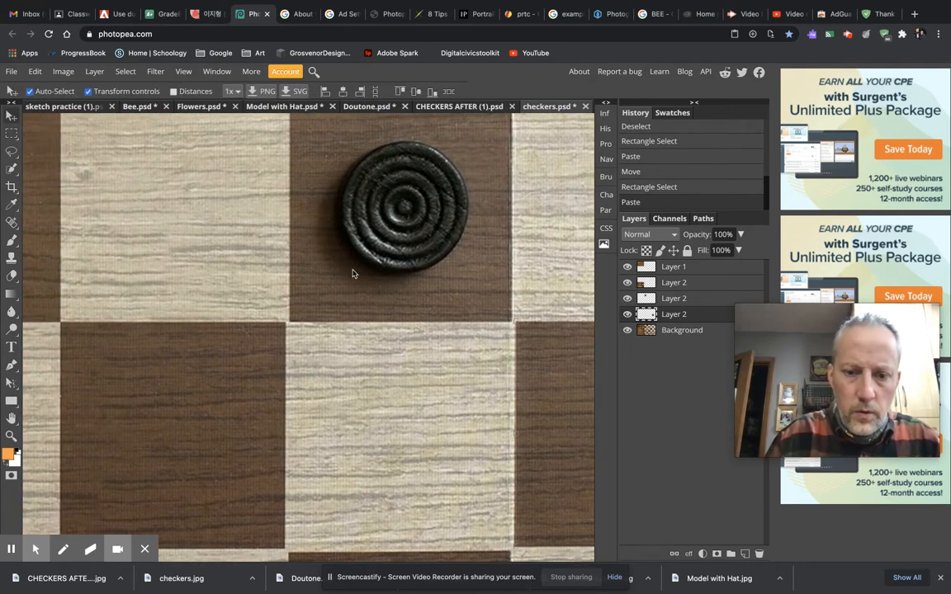
pyautogui.moveTo(555, 398); pyautogui.dragTo(366, 281)
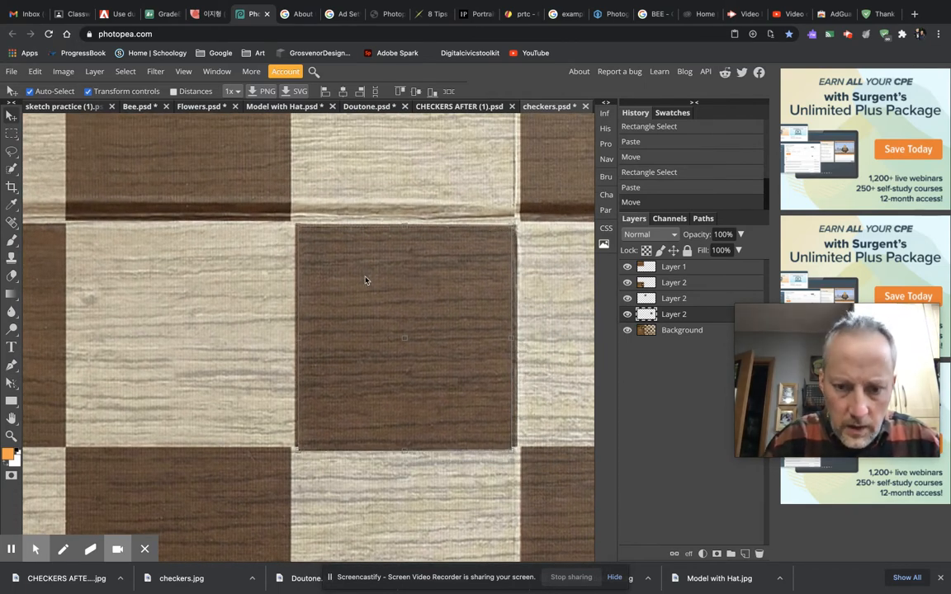
pyautogui.press('Up')
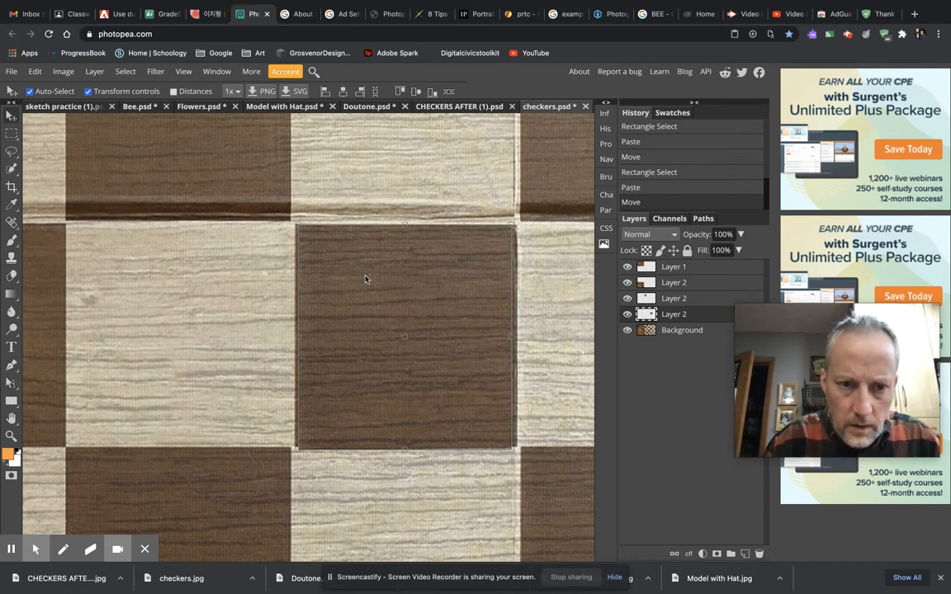
pyautogui.moveTo(405, 453); pyautogui.dragTo(403, 448)
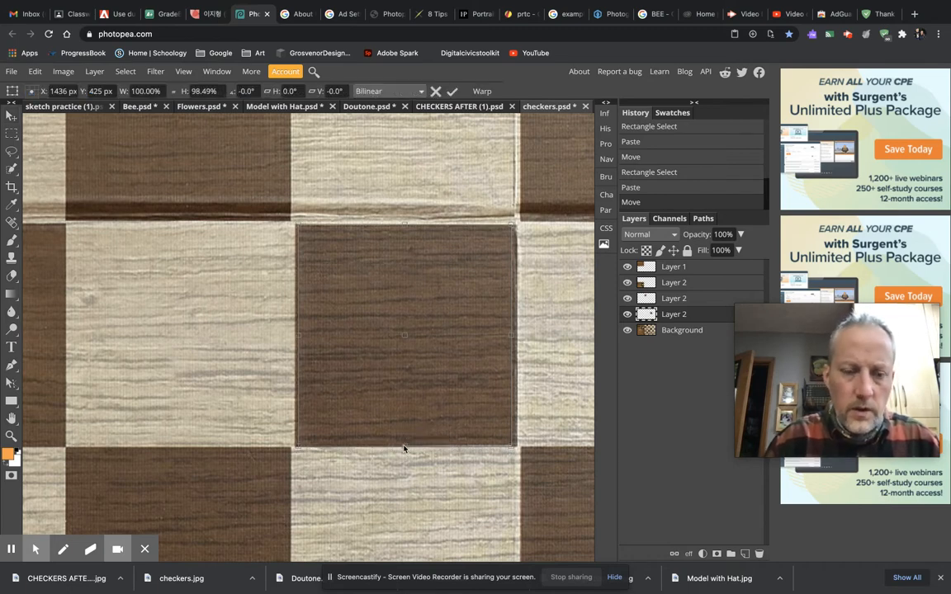
pyautogui.press('Return')
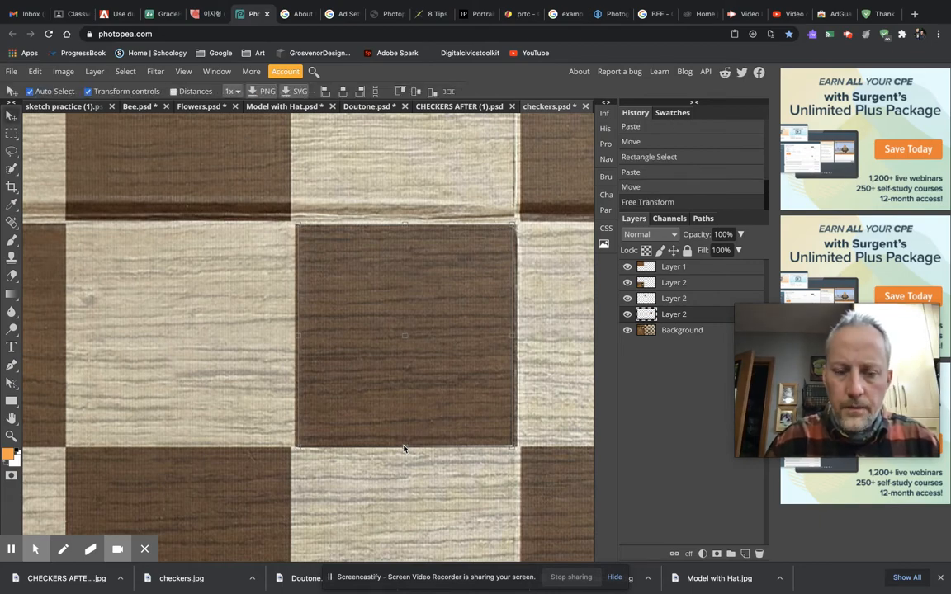
# Paste another copy of the dark square and move it over the light checker in the row just below the fold
pyautogui.hotkey('ctrl', '0')
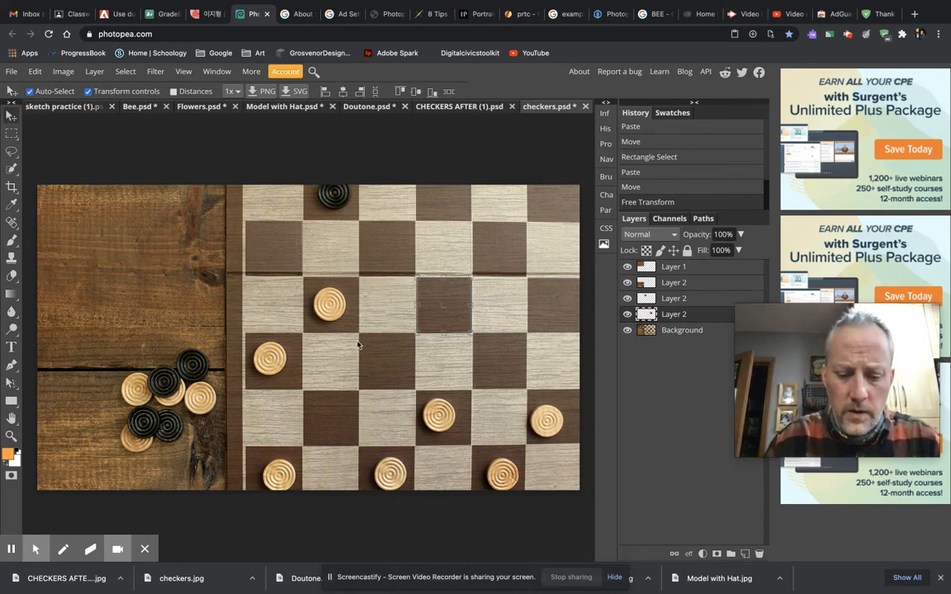
pyautogui.hotkey('ctrl', 'v')
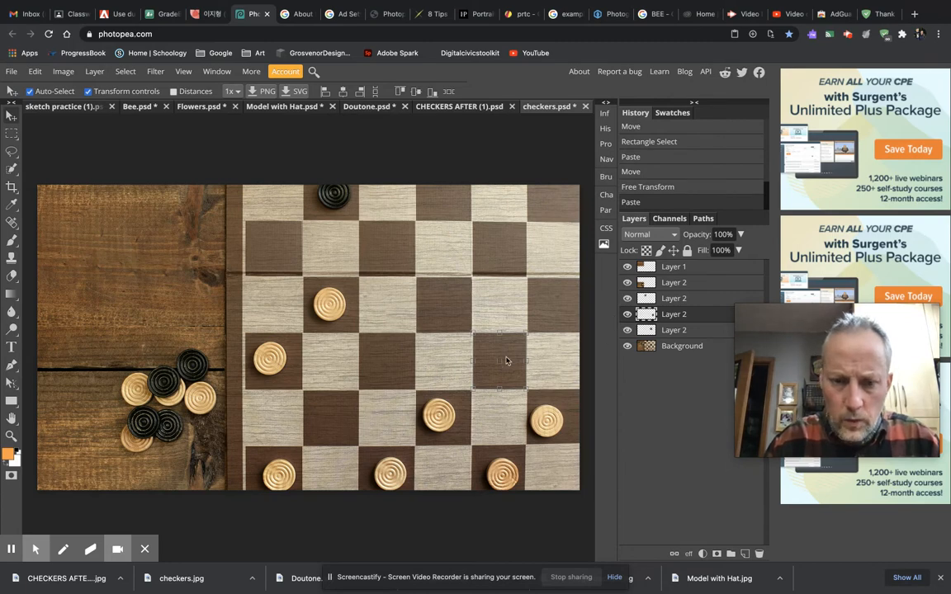
pyautogui.moveTo(353, 302); pyautogui.dragTo(335, 312)
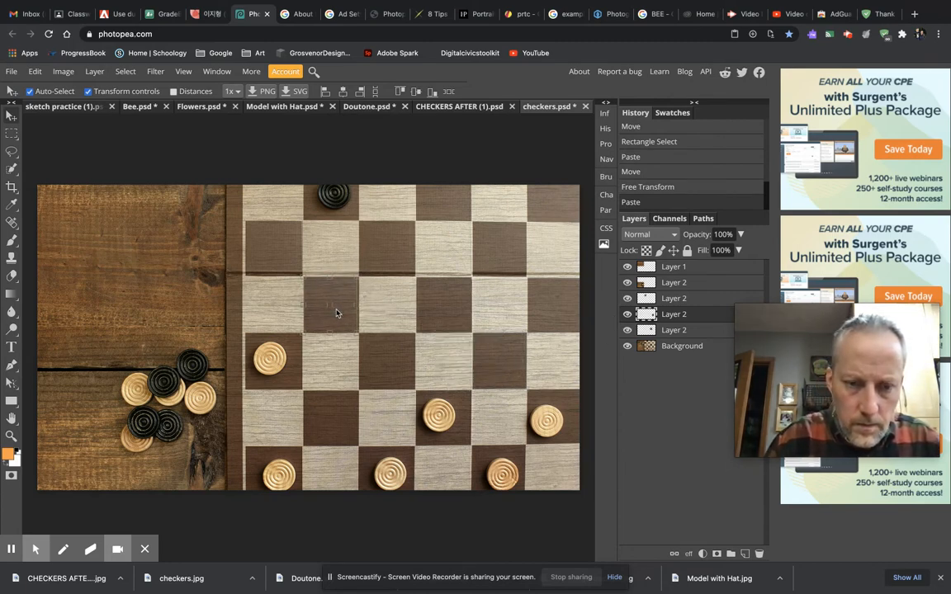
pyautogui.click(336, 312)
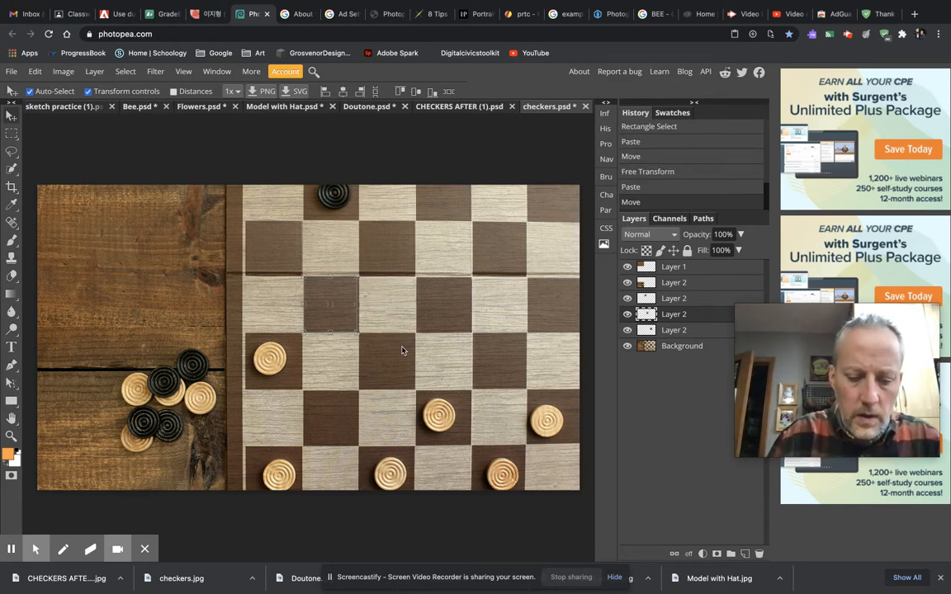
# Paste another dark square over the light checker in the board's leftmost column and widen it to 106.38% to fill the square
pyautogui.hotkey('ctrl', 'v')
pyautogui.moveTo(488, 355); pyautogui.dragTo(273, 355)
pyautogui.scroll(5, 273, 355)
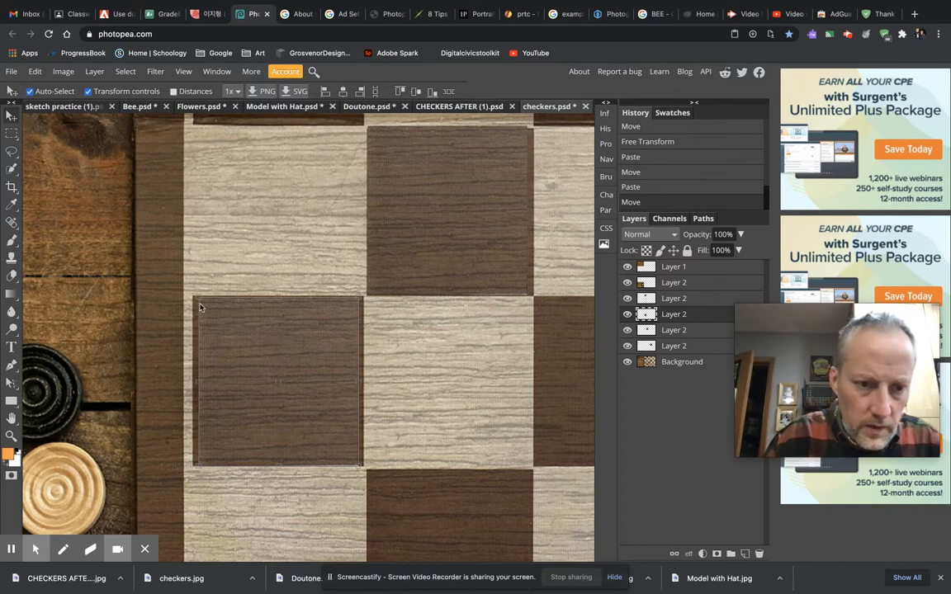
pyautogui.moveTo(198, 299); pyautogui.dragTo(194, 301)
pyautogui.moveTo(358, 466); pyautogui.dragTo(361, 466)
pyautogui.moveTo(196, 383); pyautogui.dragTo(194, 382)
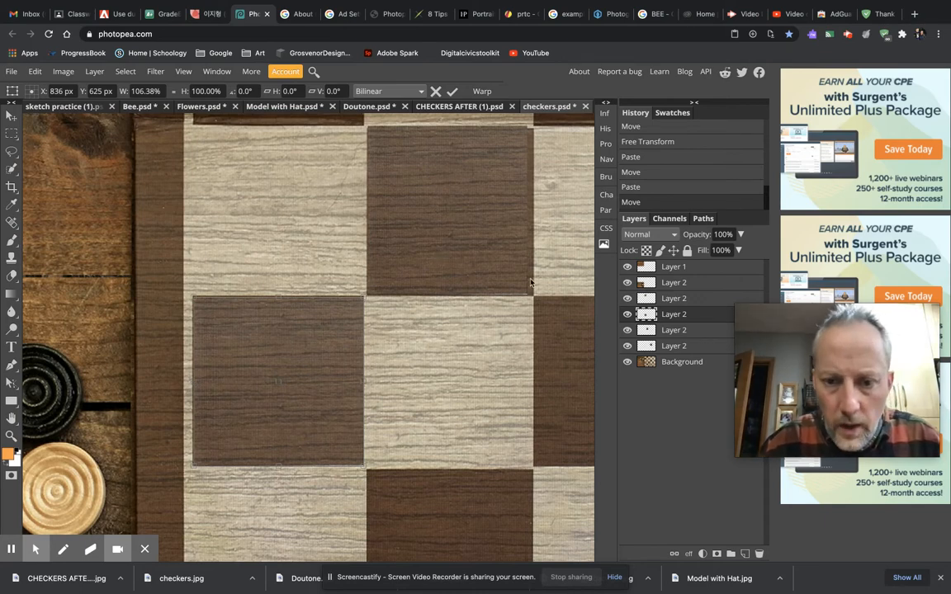
# Widen the pasted dark square just below the fold in the second column to 104.26% so it fills its square
pyautogui.click(693, 330)
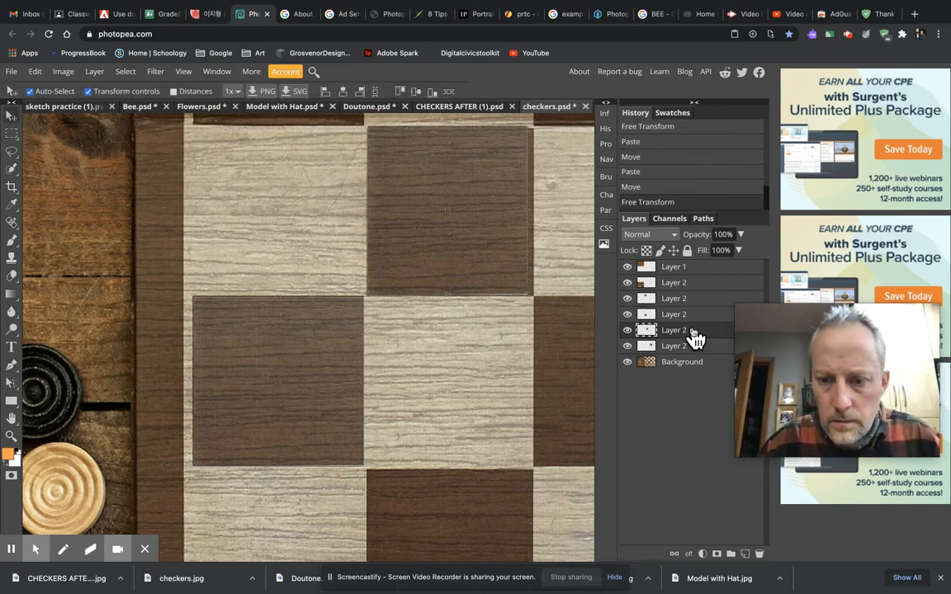
pyautogui.click(627, 330)
pyautogui.click(627, 330)
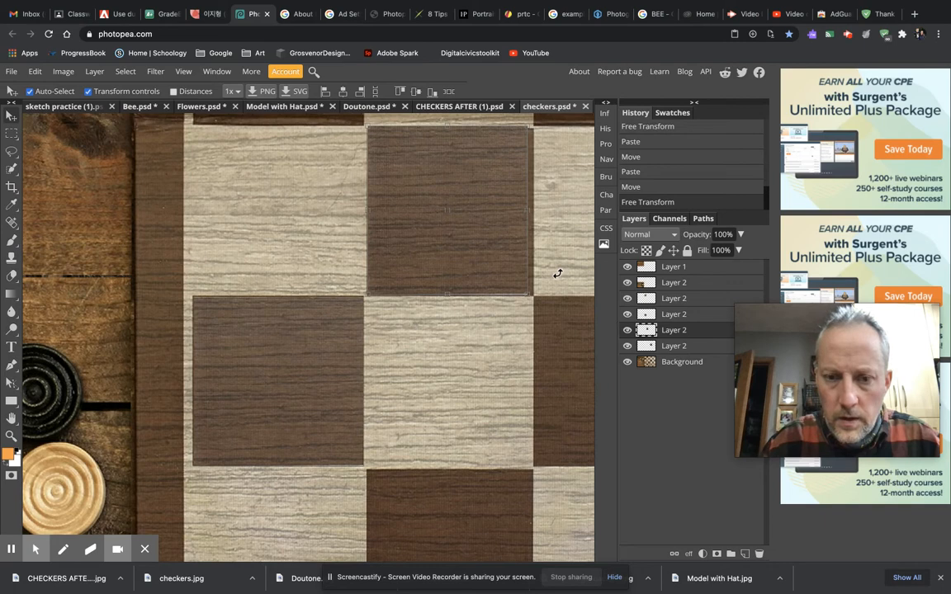
pyautogui.moveTo(528, 210); pyautogui.dragTo(535, 213)
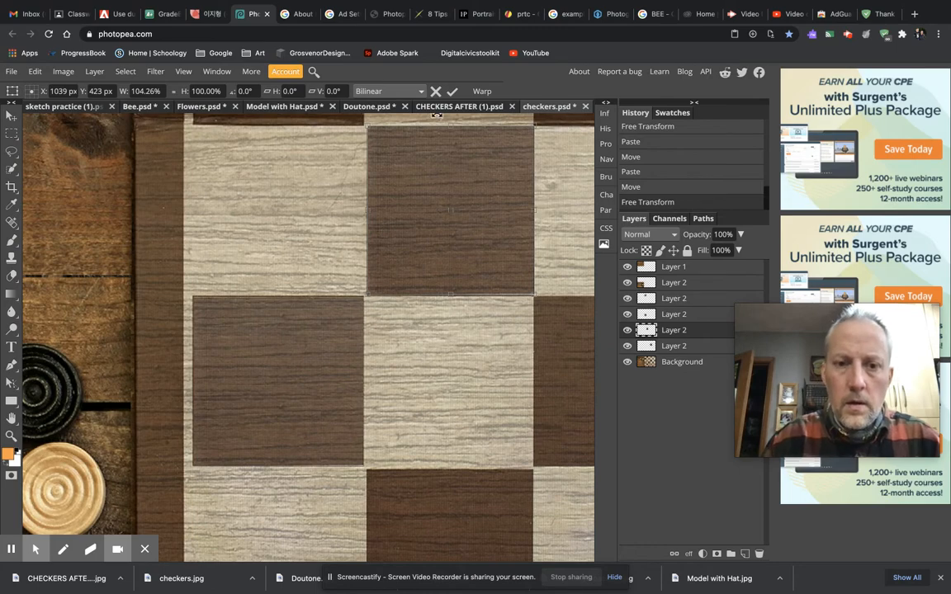
pyautogui.press('Return')
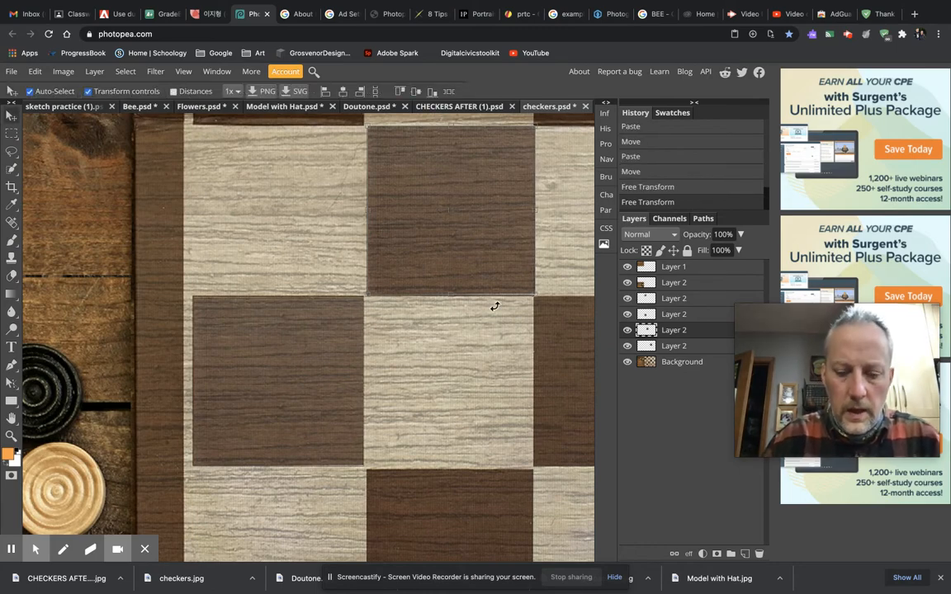
# Copy the Background's empty dark square in the second column of the second-to-last row to a new layer
pyautogui.scroll(-4, 495, 307)
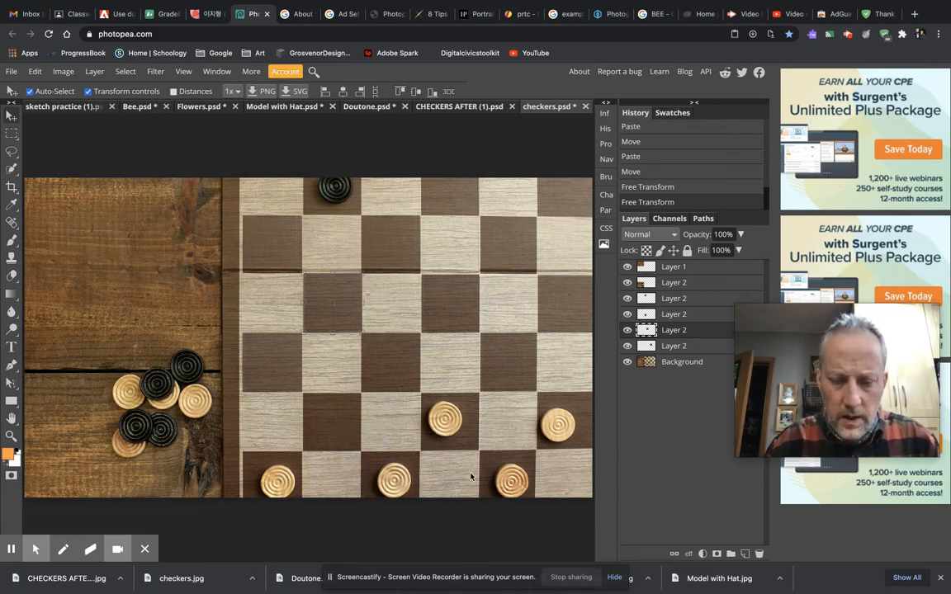
pyautogui.click(328, 423)
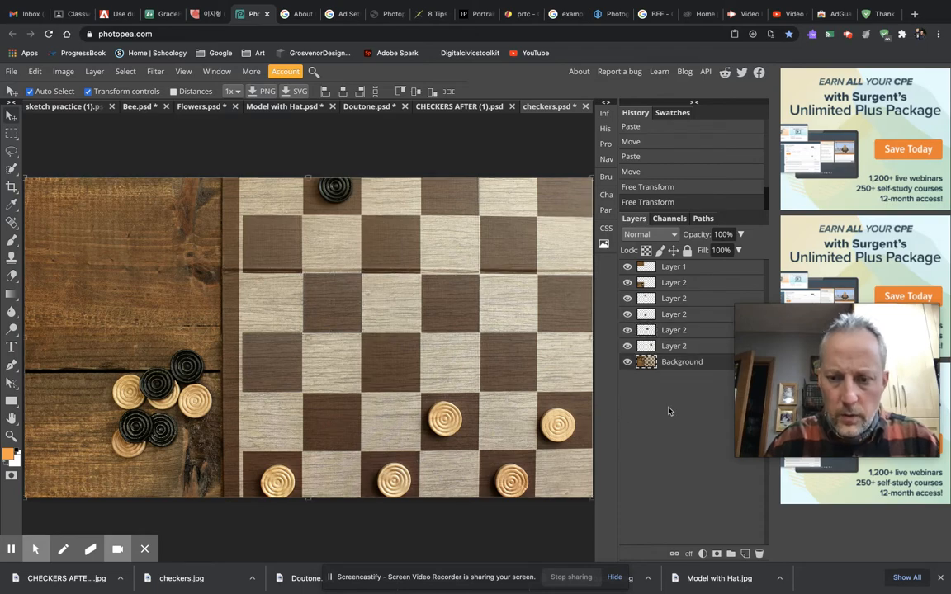
pyautogui.scroll(5, 349, 415)
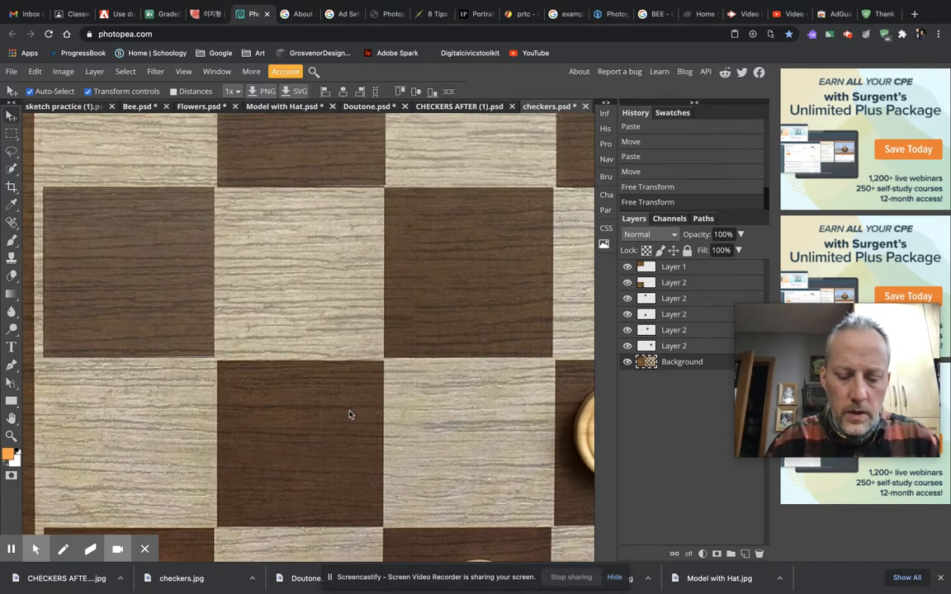
pyautogui.scroll(-5, 349, 410)
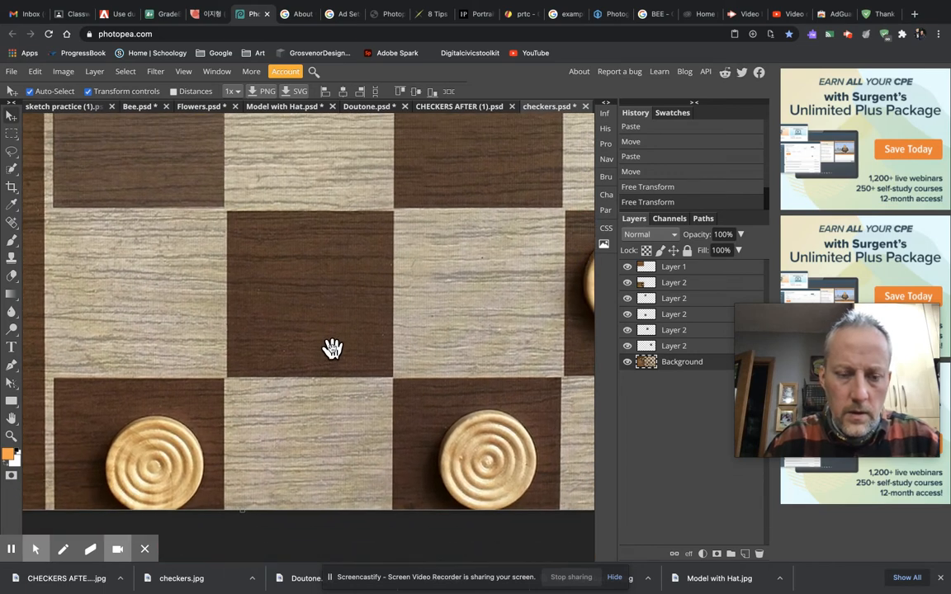
pyautogui.click(10, 130)
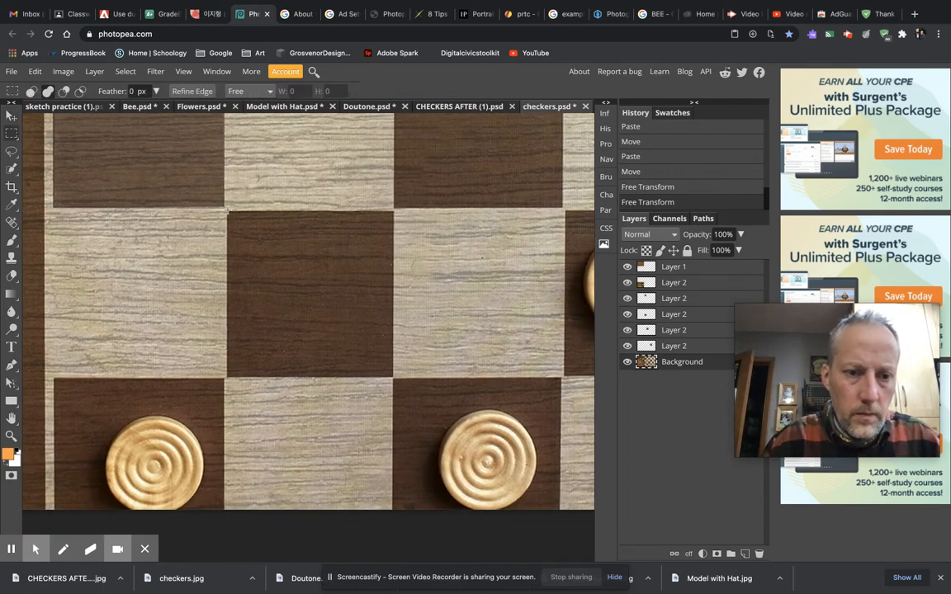
pyautogui.moveTo(227, 210); pyautogui.dragTo(391, 374)
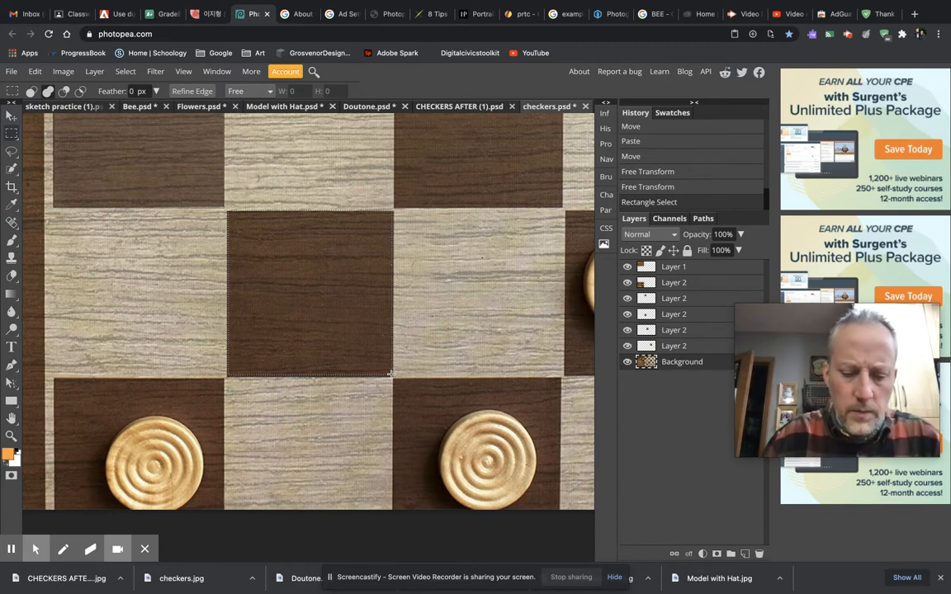
pyautogui.hotkey('ctrl', 'c')
pyautogui.hotkey('ctrl', 'v')
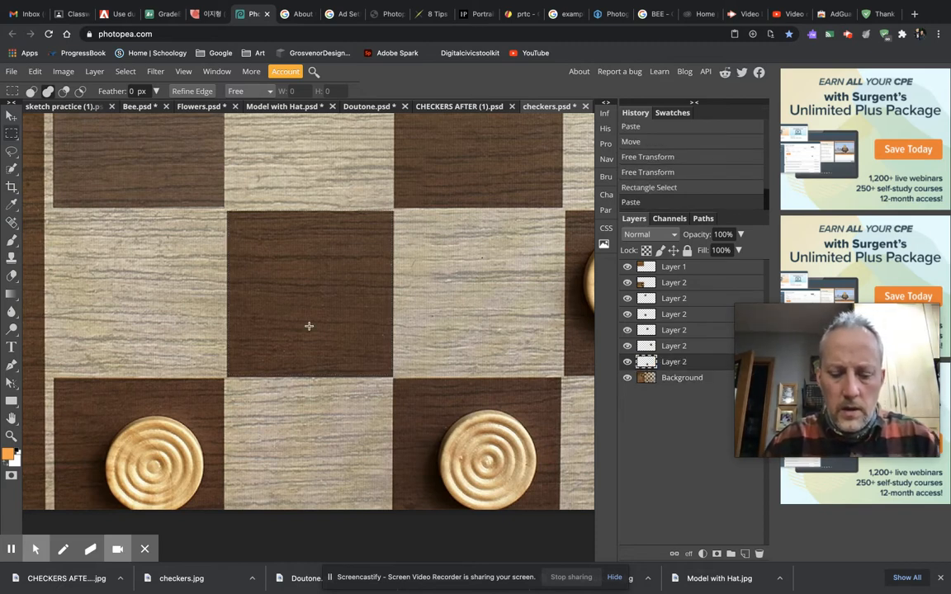
# Move the copied dark square straight right over the nearest light checker in the same row
pyautogui.press('v')
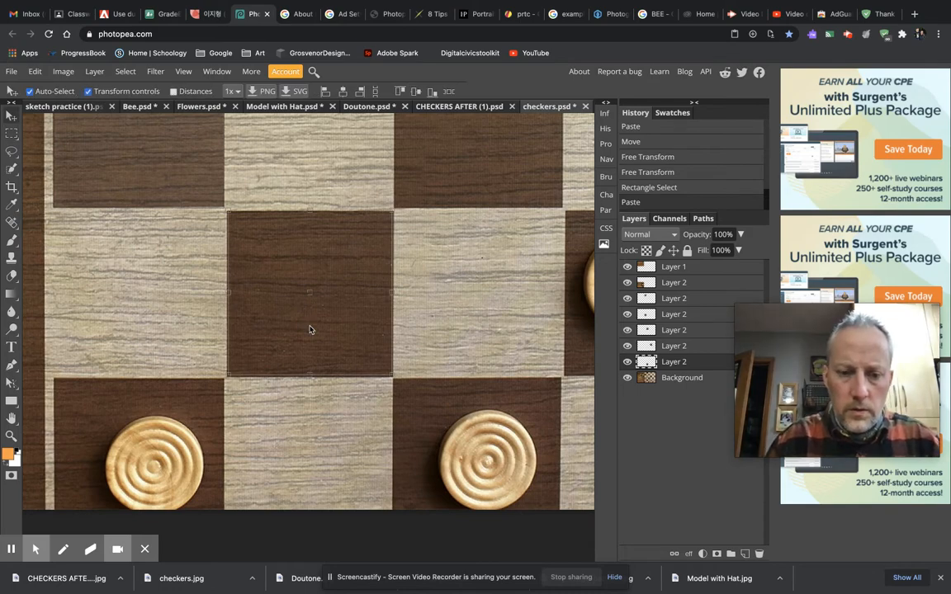
pyautogui.scroll(-5, 310, 330)
pyautogui.scroll(5, 351, 373)
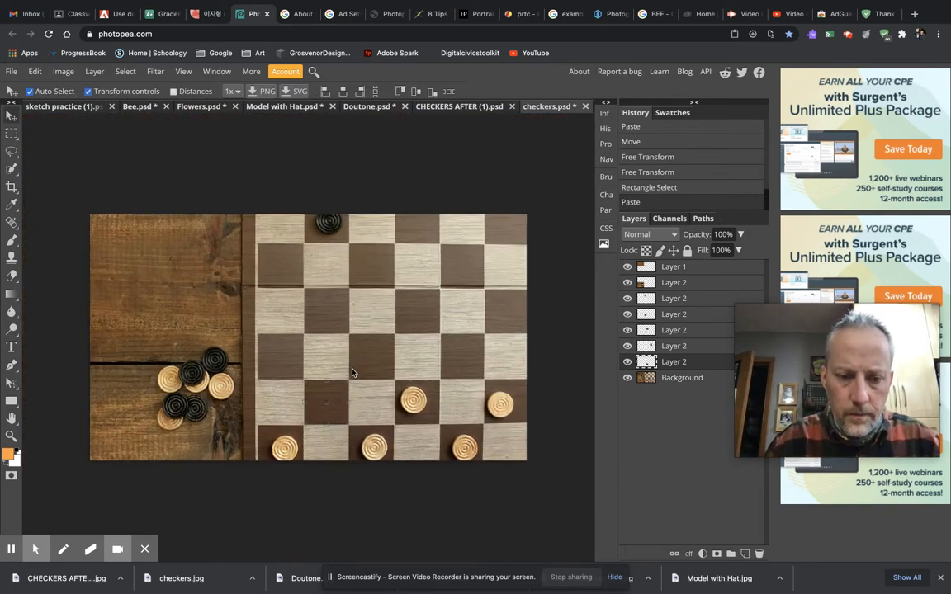
pyautogui.press('z')
pyautogui.moveTo(351, 370); pyautogui.dragTo(265, 234)
pyautogui.scroll(2, 369, 384)
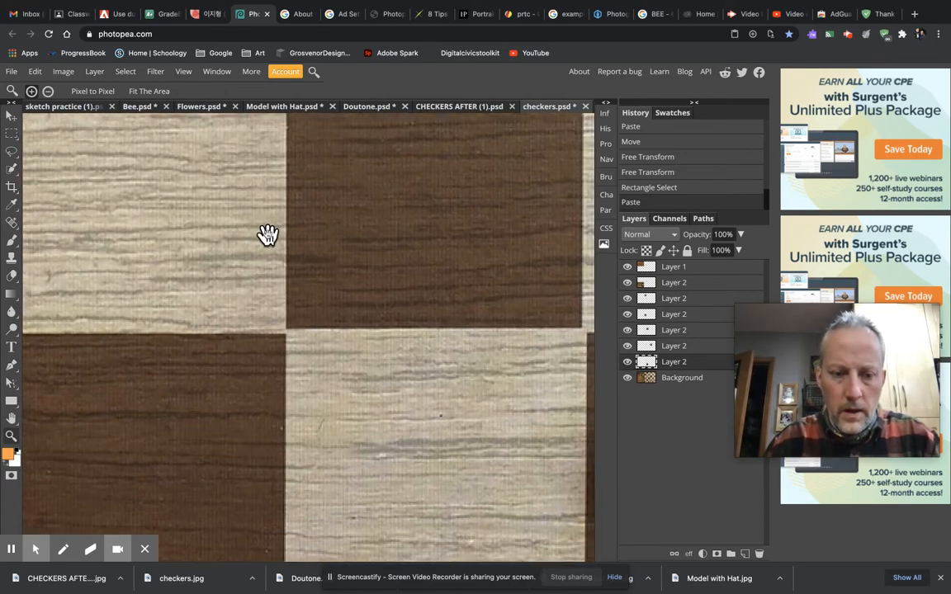
pyautogui.scroll(-3, 263, 230)
pyautogui.scroll(3, 257, 227)
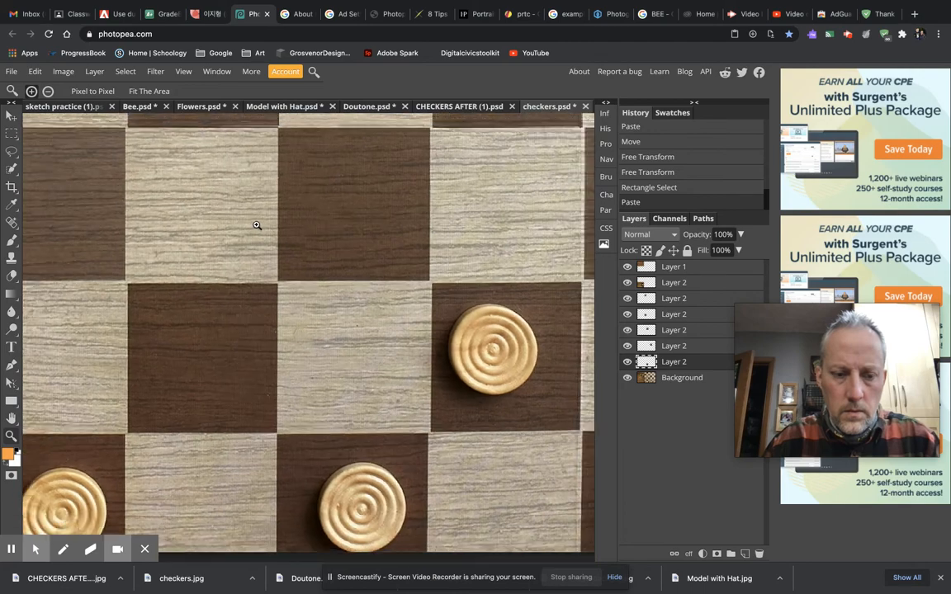
pyautogui.press('v')
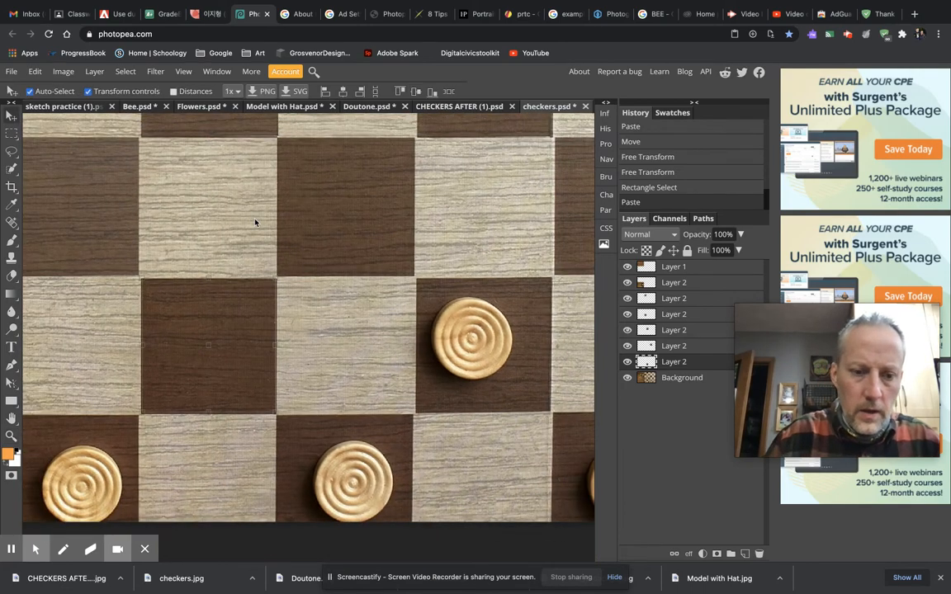
pyautogui.moveTo(244, 357); pyautogui.dragTo(517, 358)
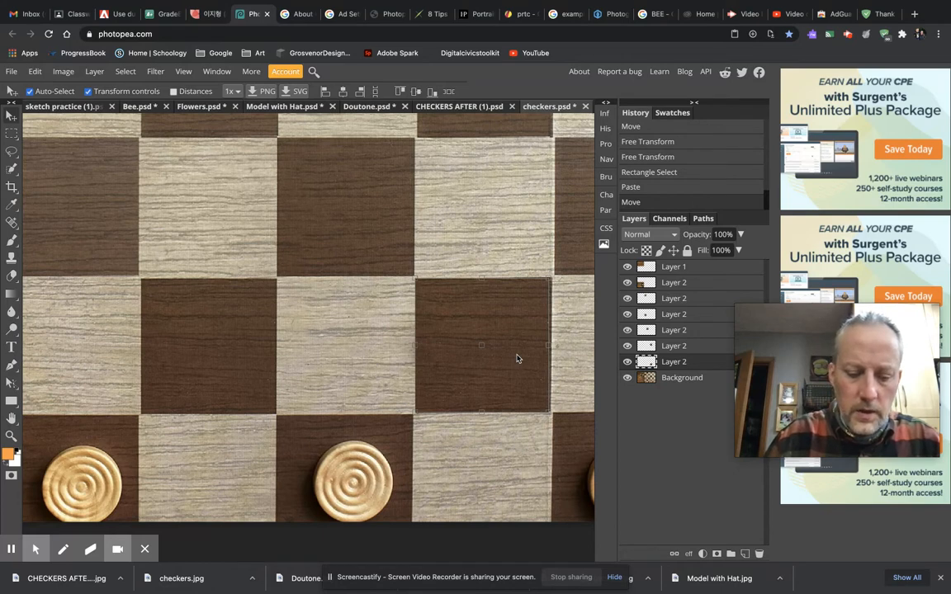
# Paste another copy of the dark square and align it over the middle light checker in the bottom row
pyautogui.hotkey('ctrl', 'v')
pyautogui.moveTo(232, 373); pyautogui.dragTo(328, 426)
pyautogui.press('Down')
pyautogui.press('Down')
pyautogui.press('Down')
pyautogui.press('Down')
pyautogui.press('Up')
pyautogui.press('Up')
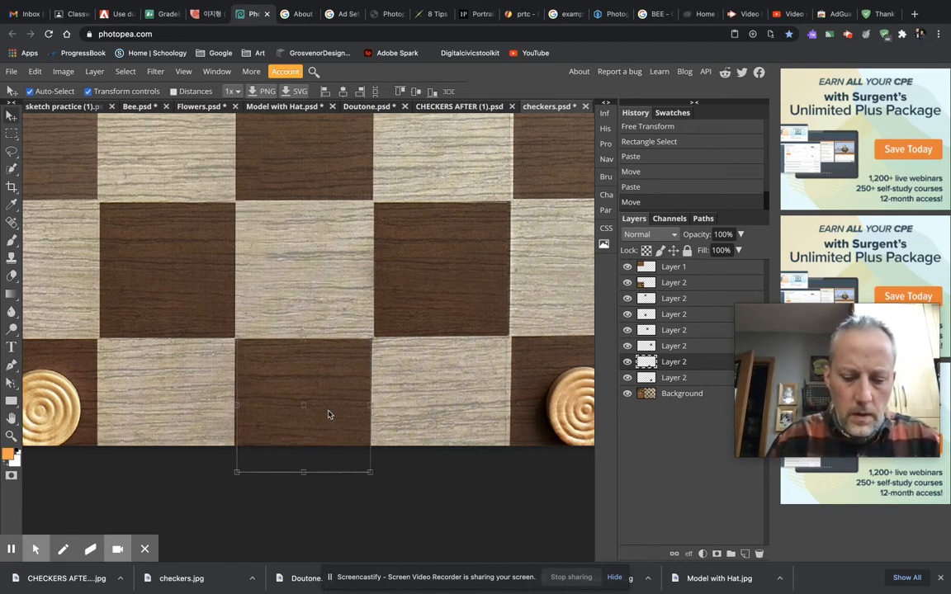
# Paste another copy of the dark square and move it over the rightmost light checker in the bottom row
pyautogui.hotkey('ctrl', '0')
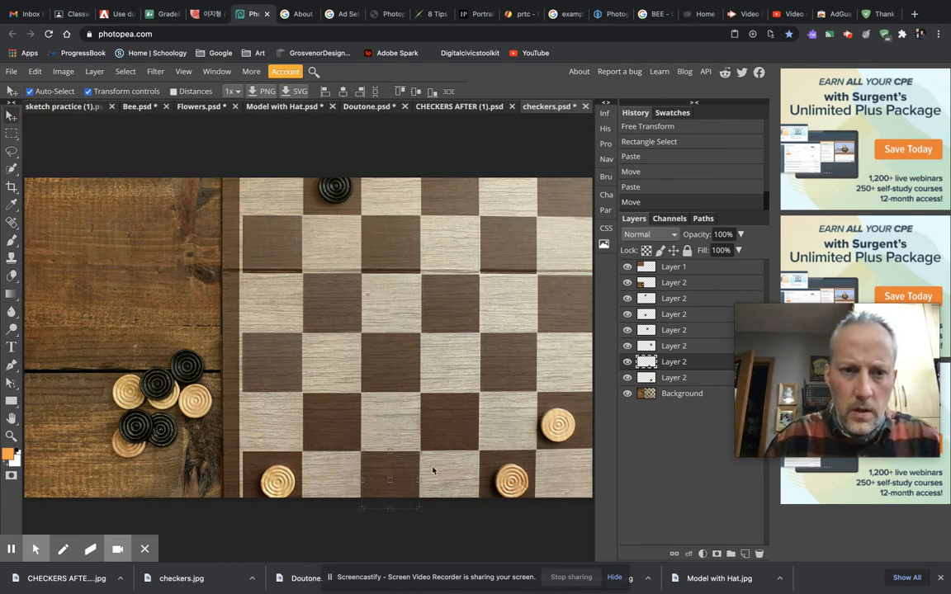
pyautogui.hotkey('ctrl', 'v')
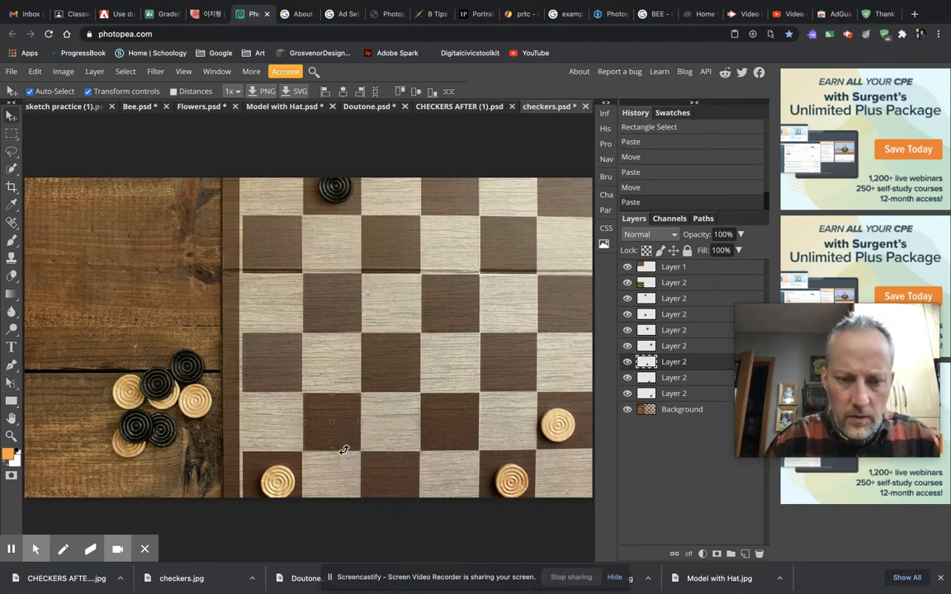
pyautogui.moveTo(335, 435); pyautogui.dragTo(514, 494)
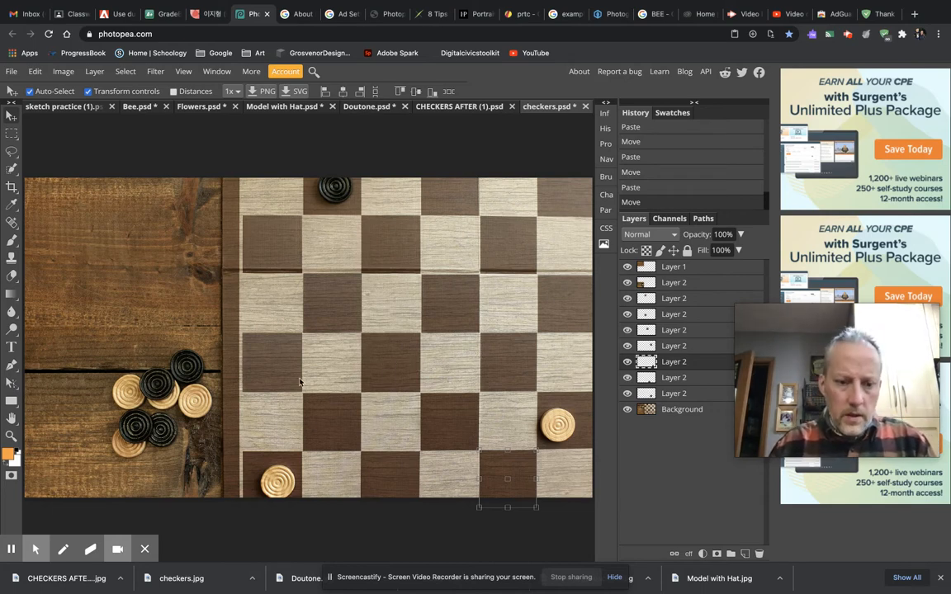
# Darken the pasted square in the board's leftmost column, two rows above the bottom, with Brightness/Contrast at brightness -32
pyautogui.click(275, 364)
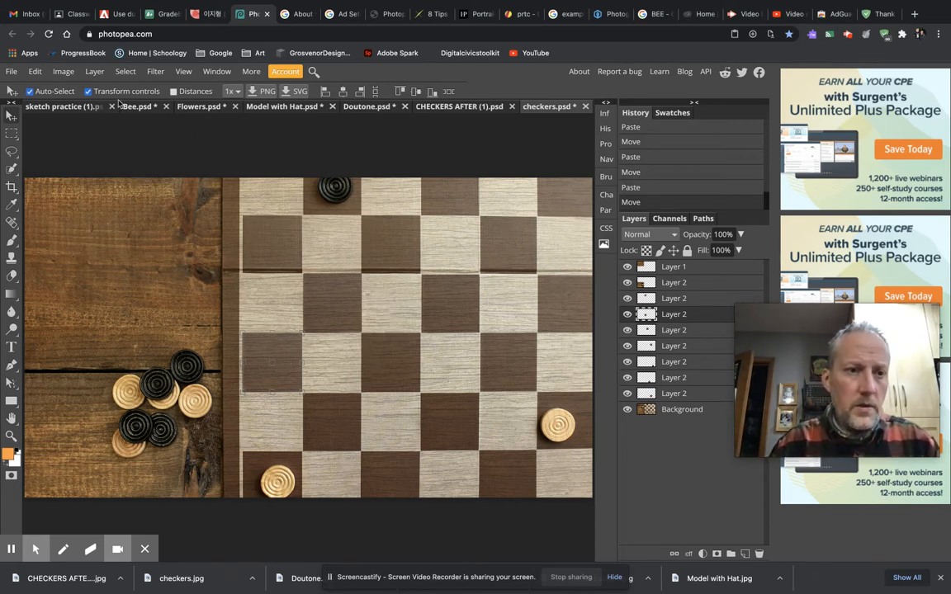
pyautogui.click(66, 74)
pyautogui.moveTo(73, 87)
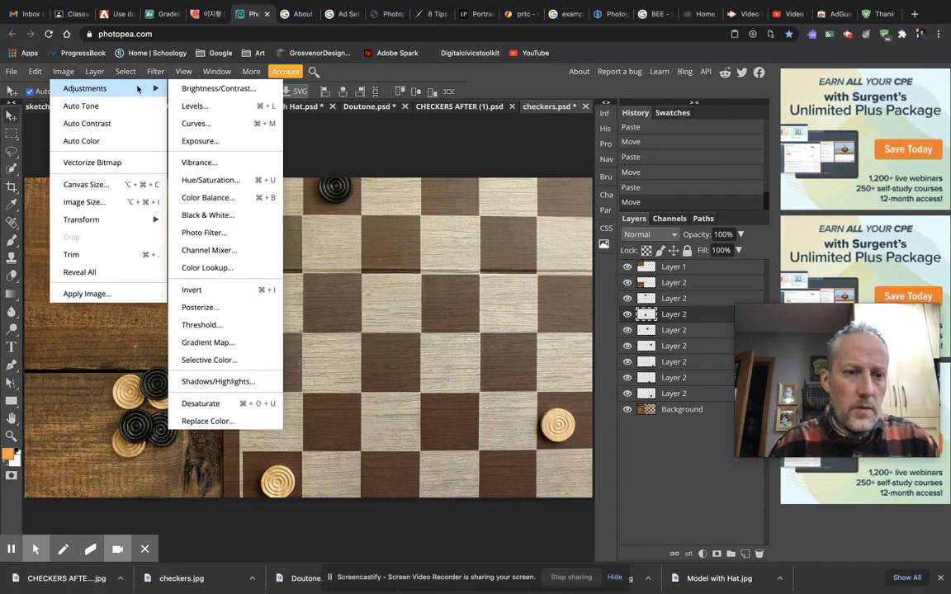
pyautogui.click(182, 85)
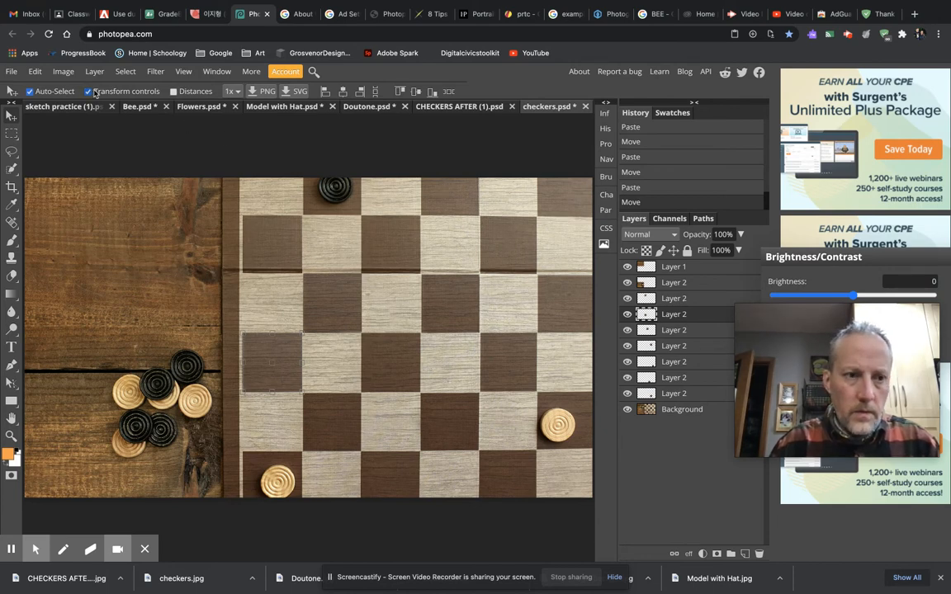
pyautogui.click(63, 74)
pyautogui.moveTo(66, 84)
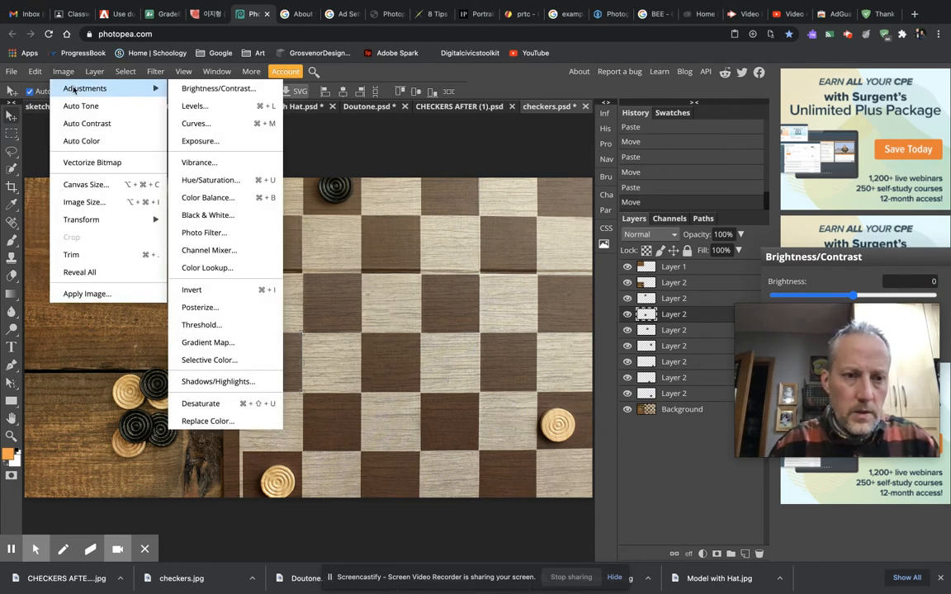
pyautogui.click(205, 91)
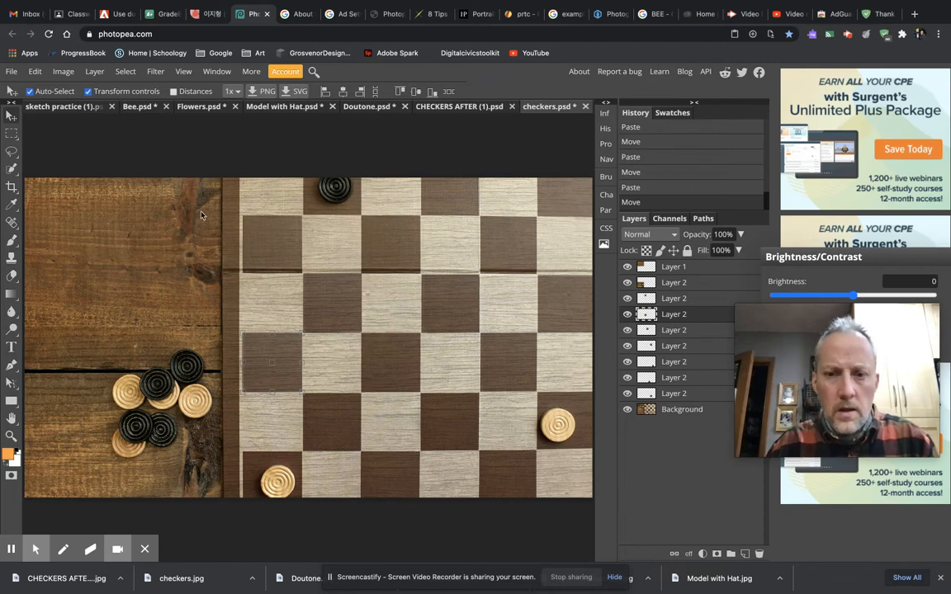
pyautogui.click(690, 315)
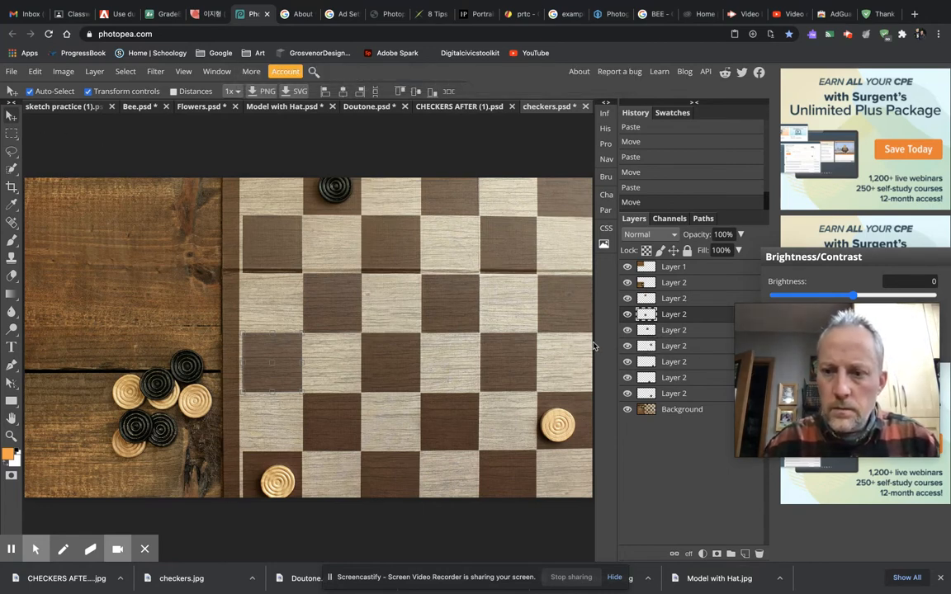
pyautogui.moveTo(897, 267); pyautogui.dragTo(731, 202)
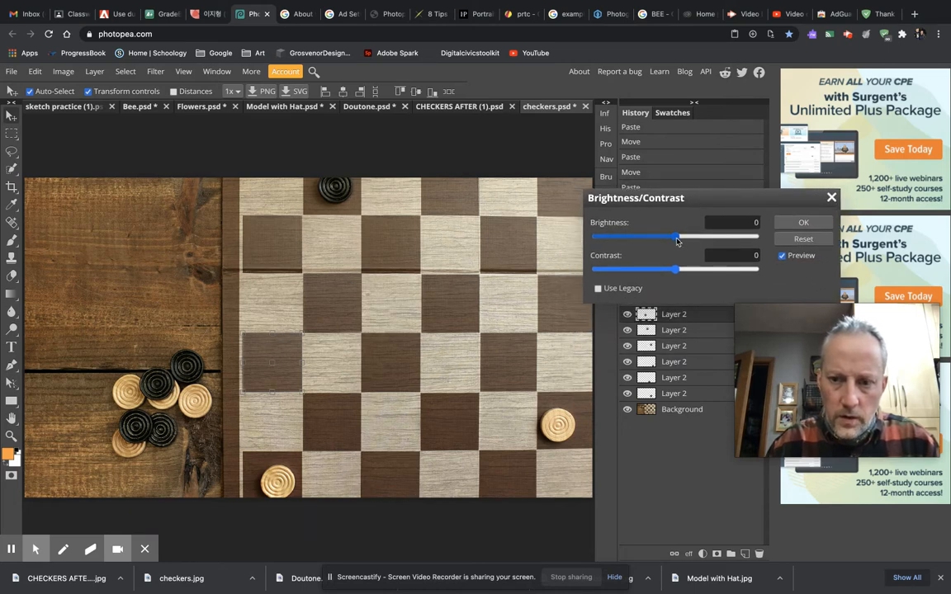
pyautogui.moveTo(673, 241); pyautogui.dragTo(668, 242)
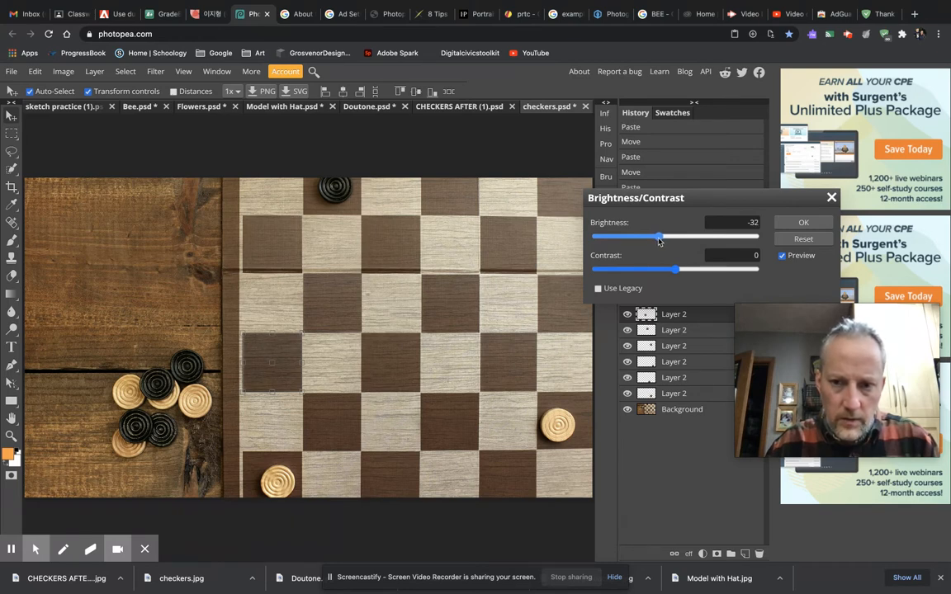
pyautogui.click(799, 223)
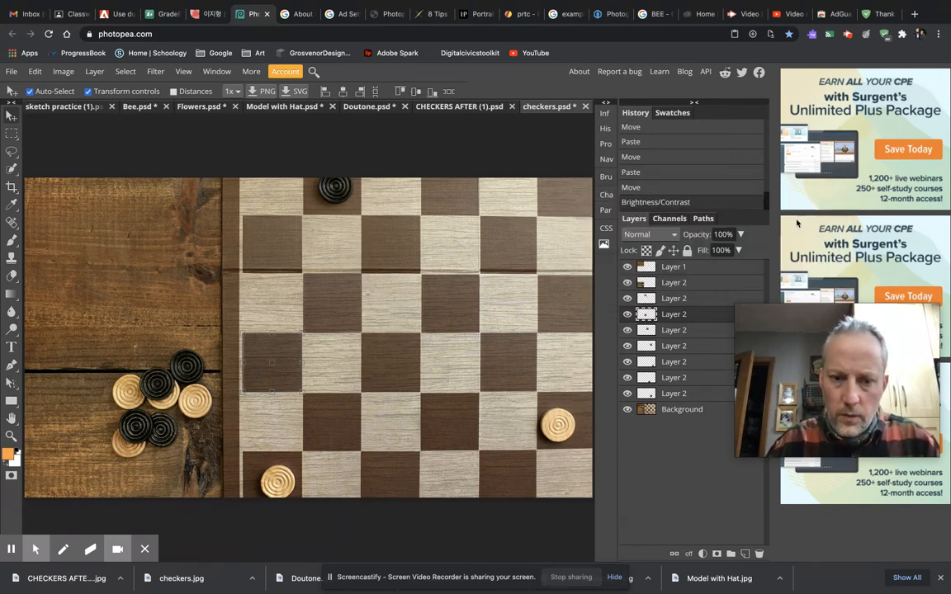
# Group all the layers above the Background, from Layer 1 down to the lowest Layer 2, into one folder
pyautogui.click(689, 411)
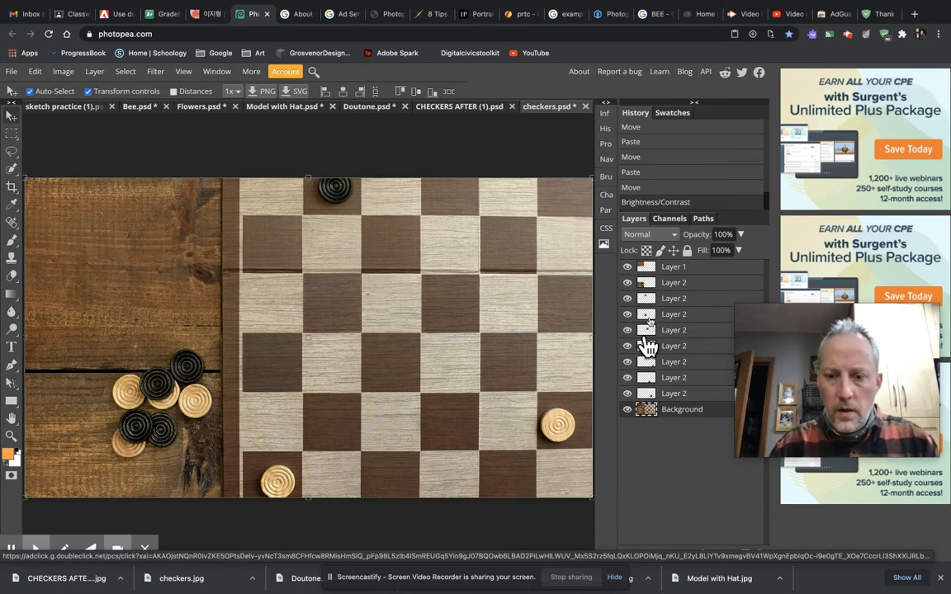
pyautogui.click(696, 271)
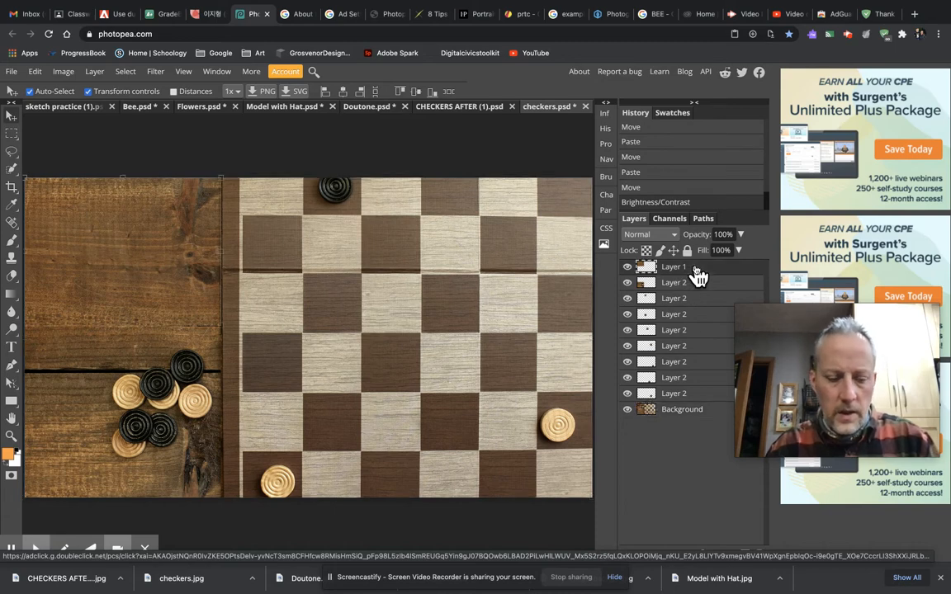
pyautogui.click(700, 396)
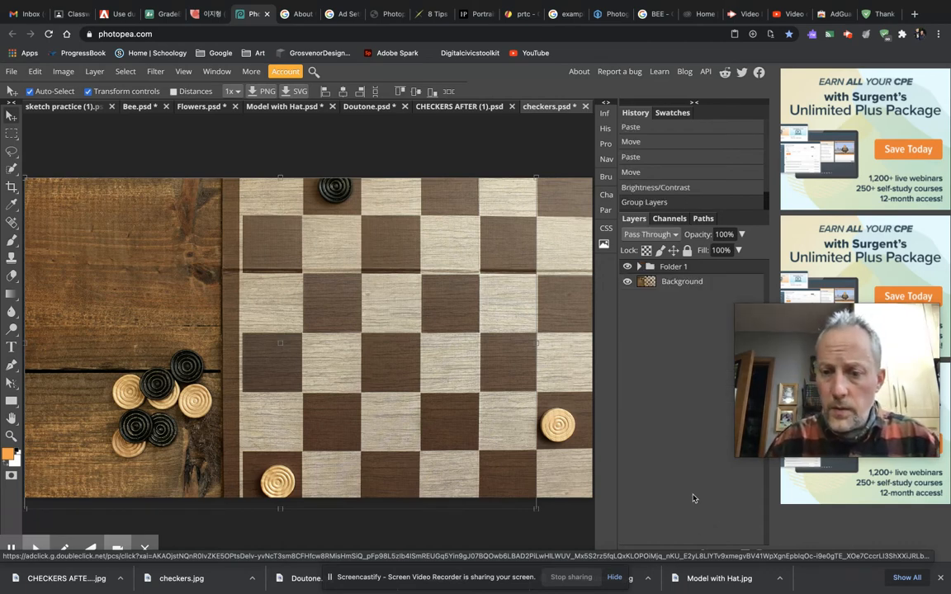
# Rename the folder of grouped cover layers as "hidden checkers"
pyautogui.doubleClick(673, 267)
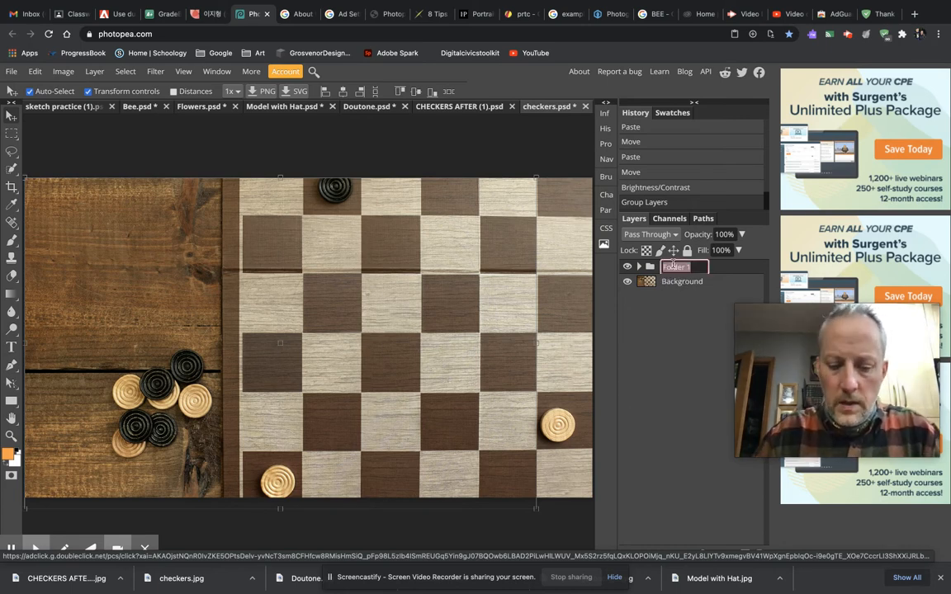
pyautogui.write('H')
pyautogui.write('idden ch')
pyautogui.write('eckers')
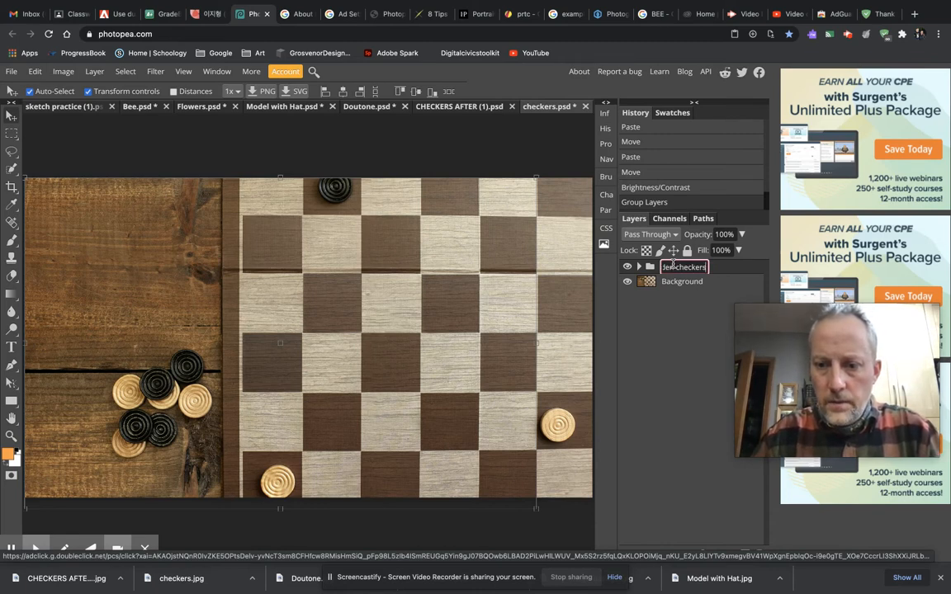
pyautogui.press('Return')
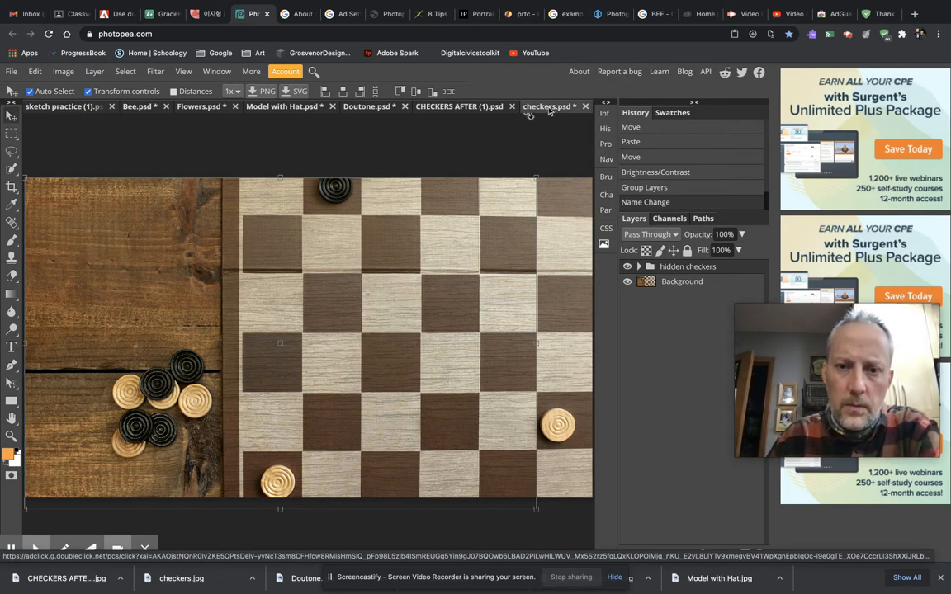
# Check the finished example, and select the upper Layer 2 with the checker pile inside the hidden checkers folder
pyautogui.click(436, 106)
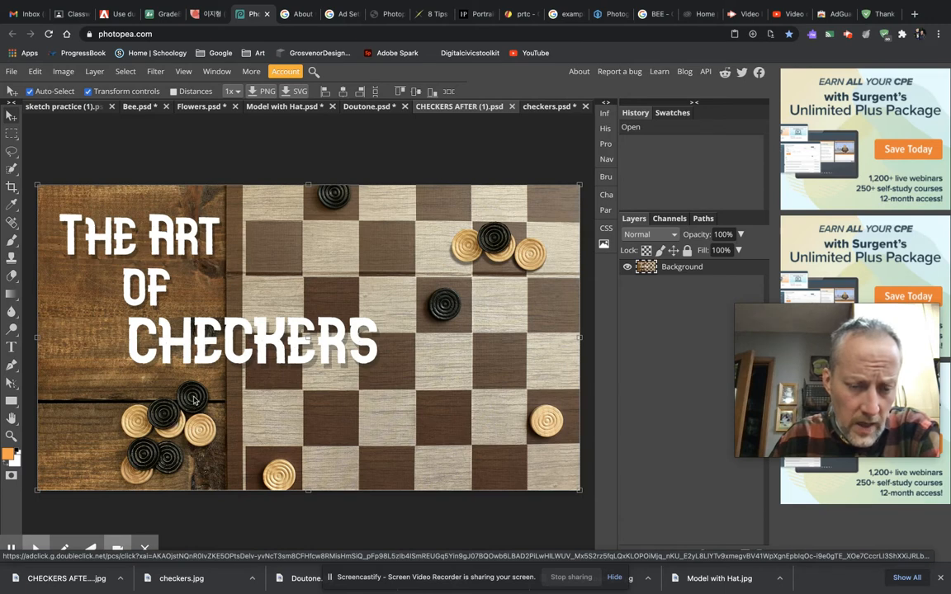
pyautogui.click(544, 108)
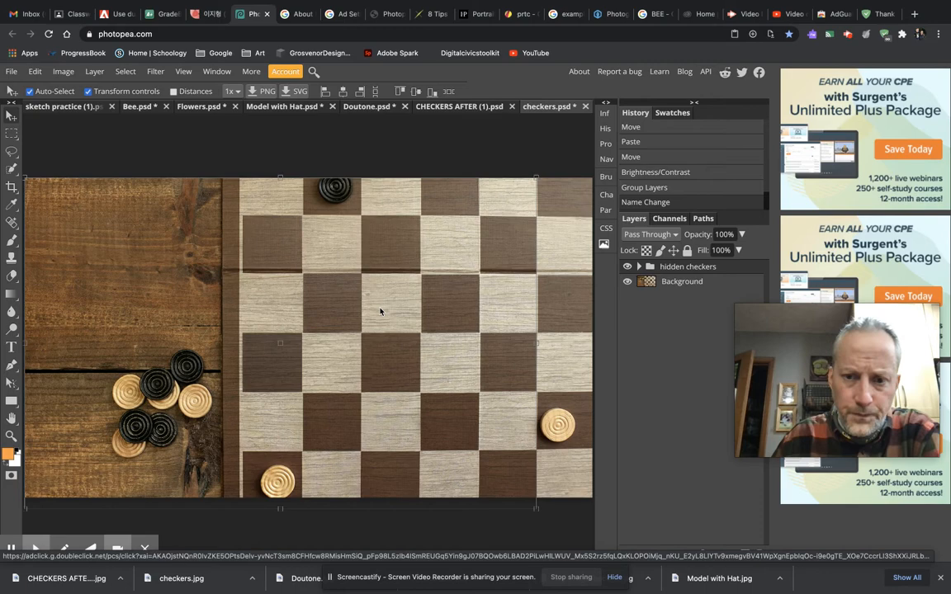
pyautogui.scroll(5, 176, 388)
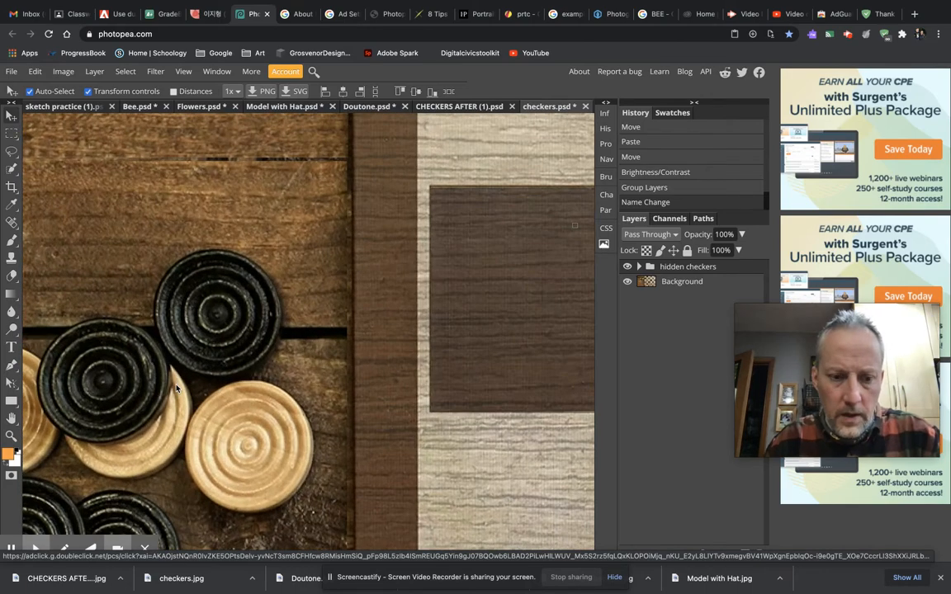
pyautogui.moveTo(175, 382); pyautogui.dragTo(373, 235)
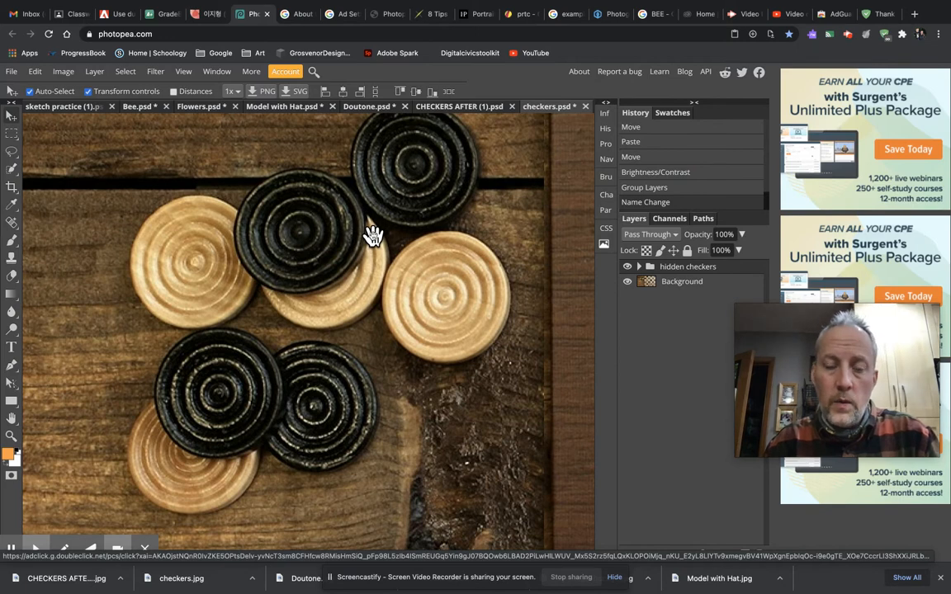
pyautogui.click(639, 267)
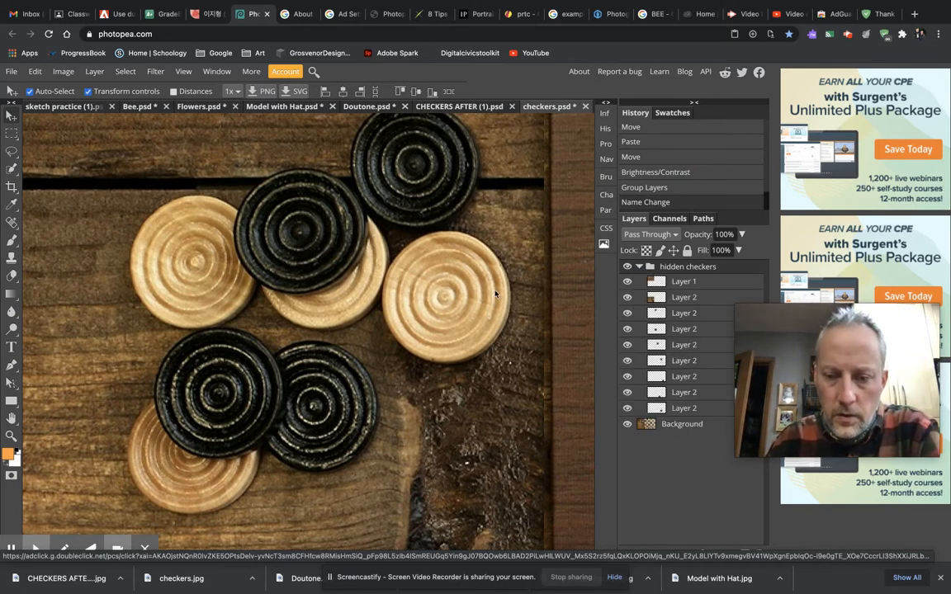
pyautogui.click(685, 297)
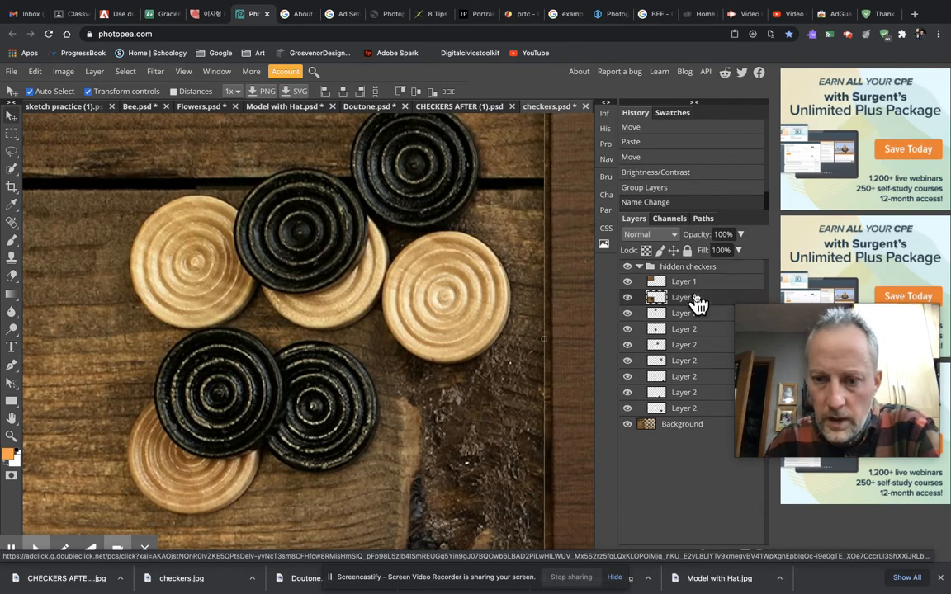
pyautogui.click(627, 297)
pyautogui.click(627, 298)
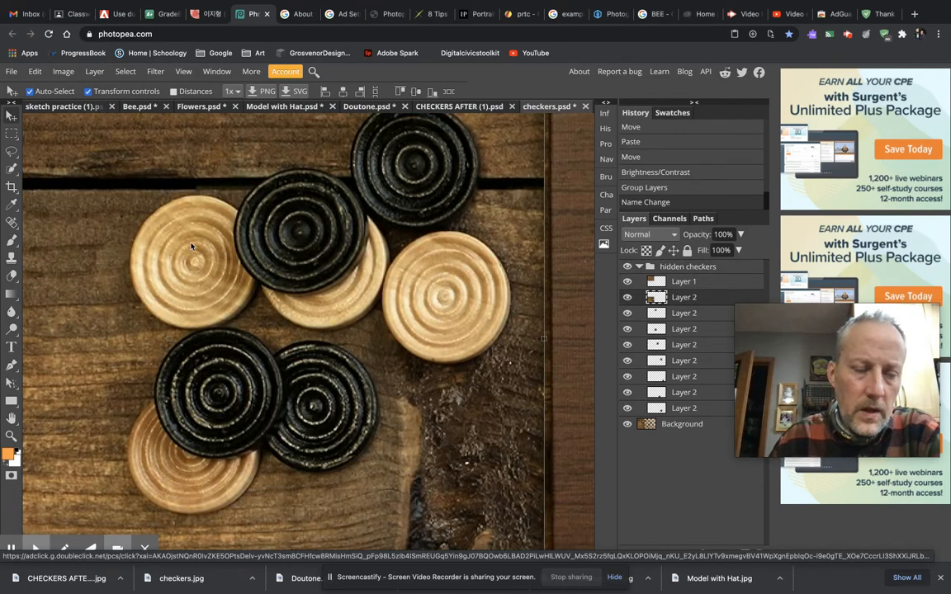
# Try to outline the black checker lying over the light ones with Ellipse Select, and clear the selection
pyautogui.rightClick(11, 133)
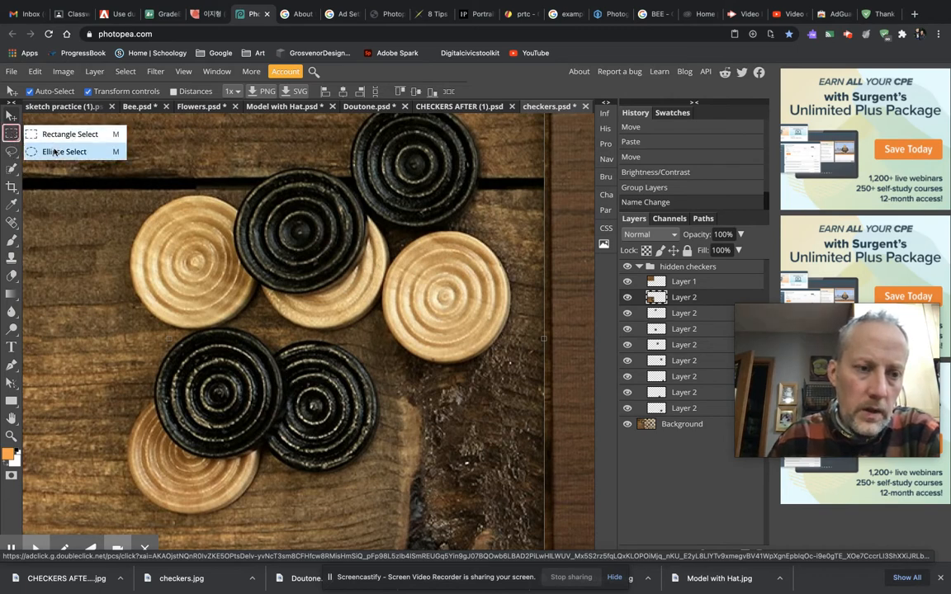
pyautogui.click(54, 152)
pyautogui.moveTo(241, 169); pyautogui.dragTo(365, 288)
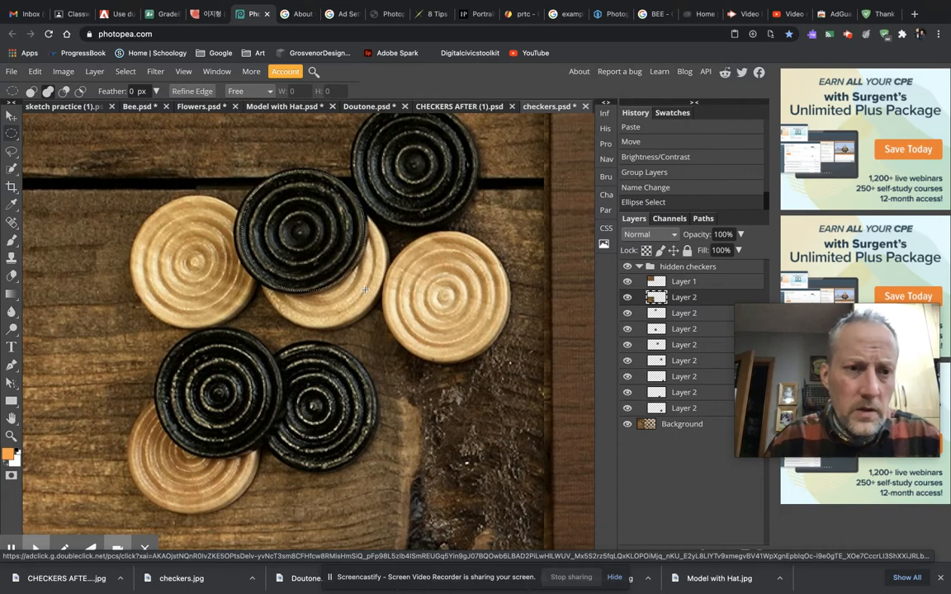
pyautogui.click(47, 92)
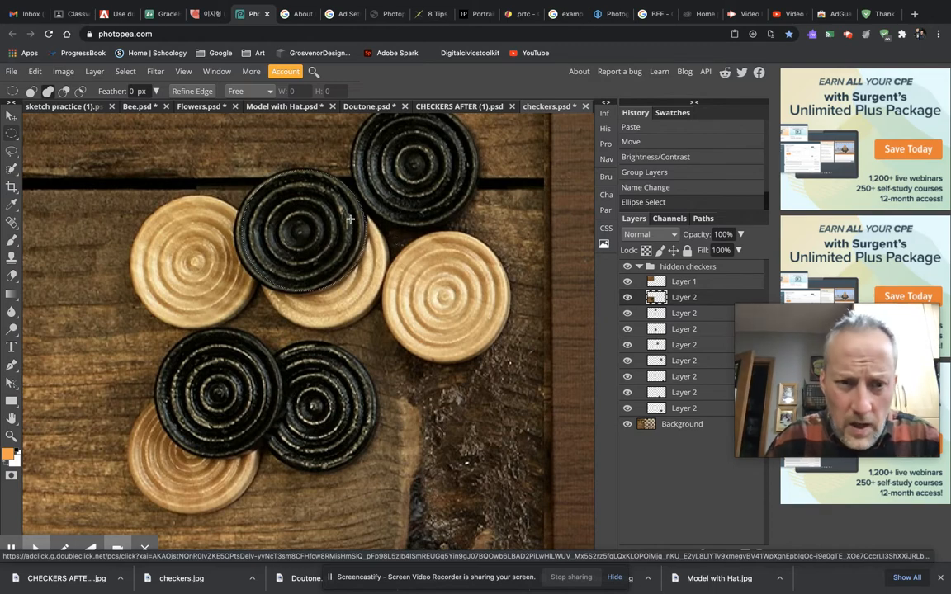
pyautogui.scroll(5, 269, 224)
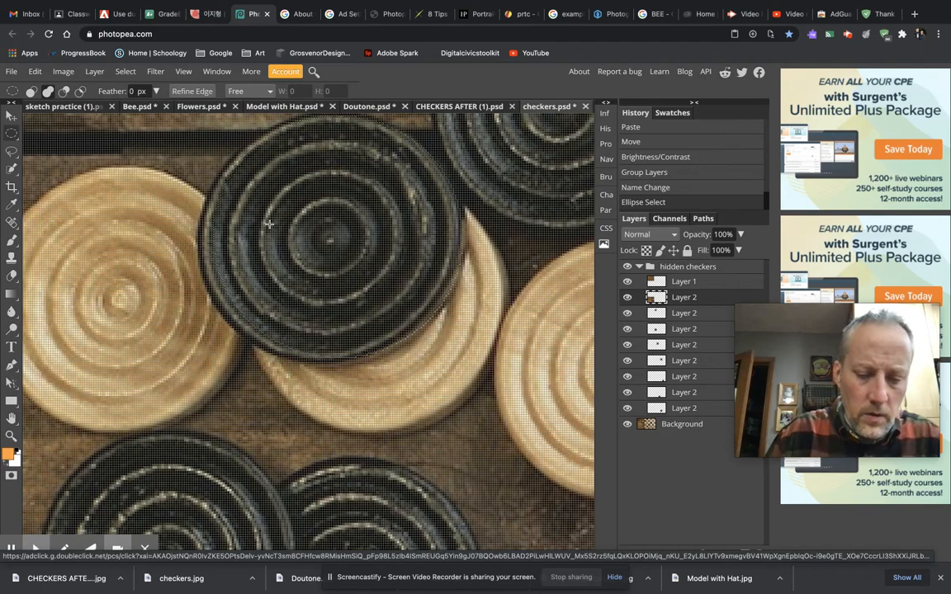
pyautogui.press('z')
pyautogui.scroll(4, 269, 224)
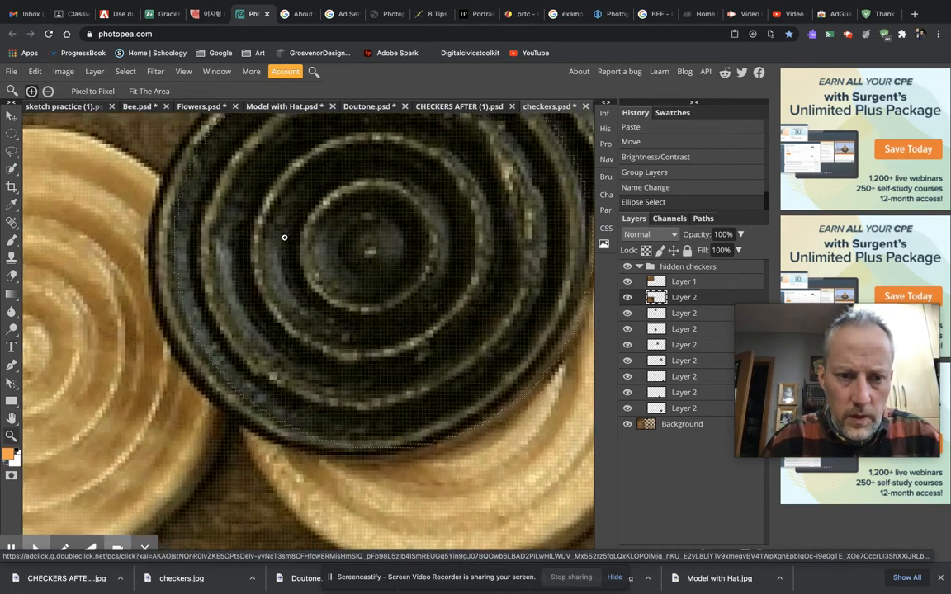
pyautogui.scroll(-6, 264, 216)
pyautogui.scroll(-8, 261, 209)
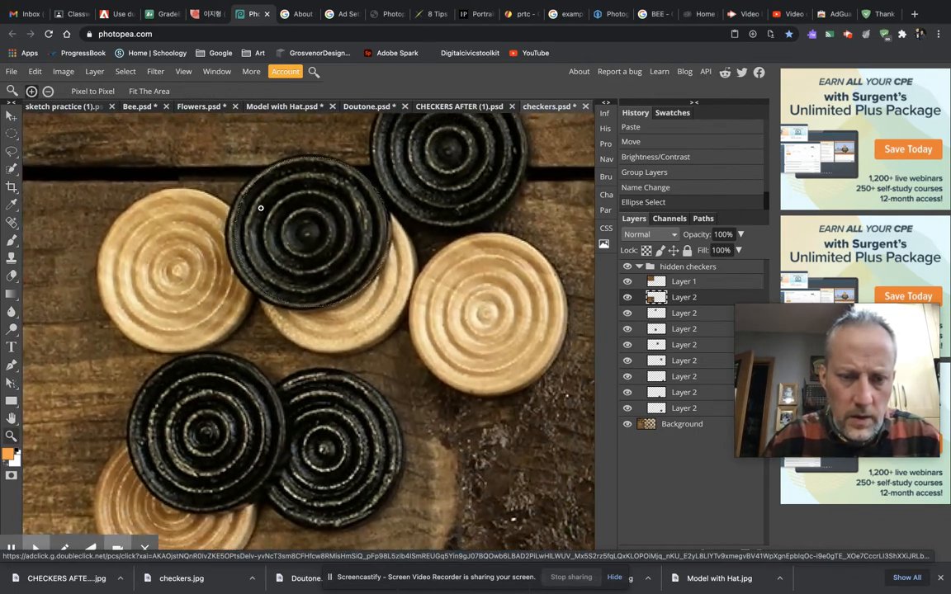
pyautogui.hotkey('ctrl', 'd')
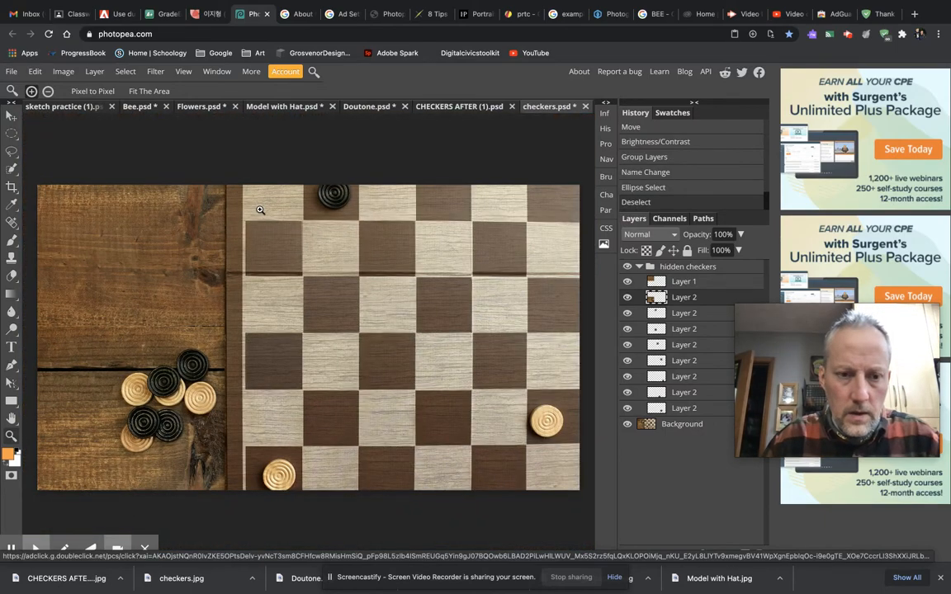
# Try to trace the upper edge of the black checker lying over the light ones with the freehand Lasso
pyautogui.scroll(5, 257, 208)
pyautogui.scroll(-4, 276, 227)
pyautogui.scroll(-4, 268, 215)
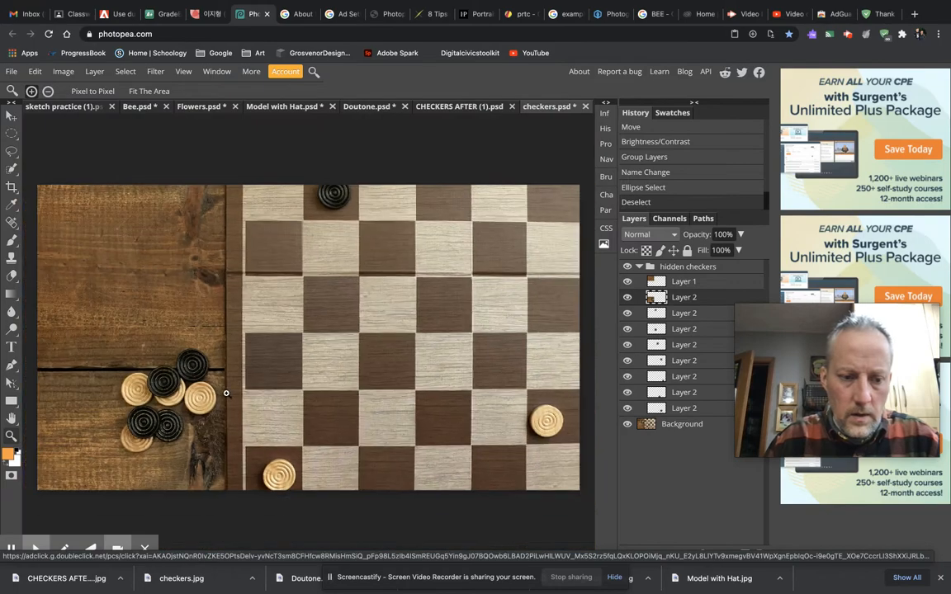
pyautogui.scroll(6, 208, 388)
pyautogui.scroll(2, 213, 397)
pyautogui.moveTo(212, 394); pyautogui.dragTo(417, 329)
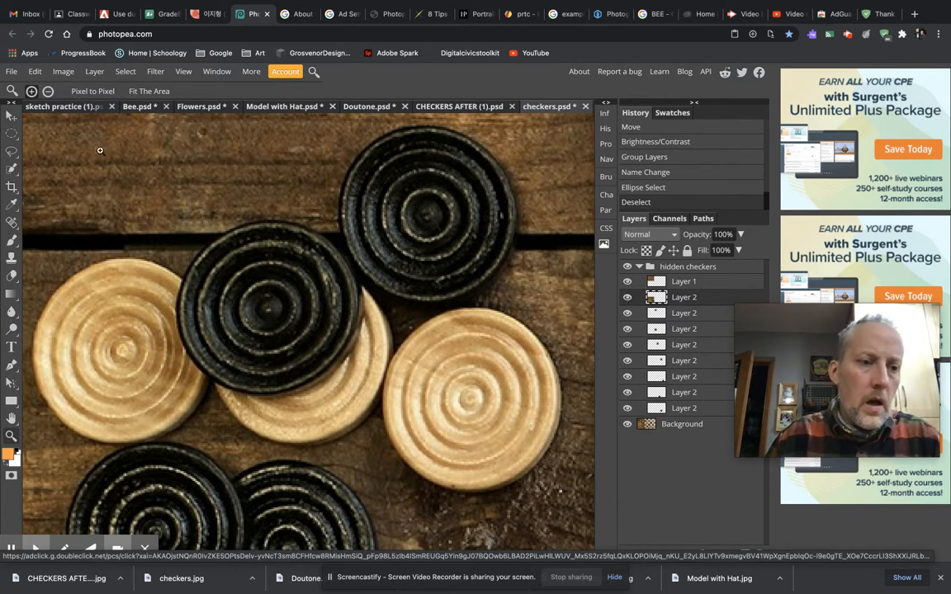
pyautogui.click(13, 152)
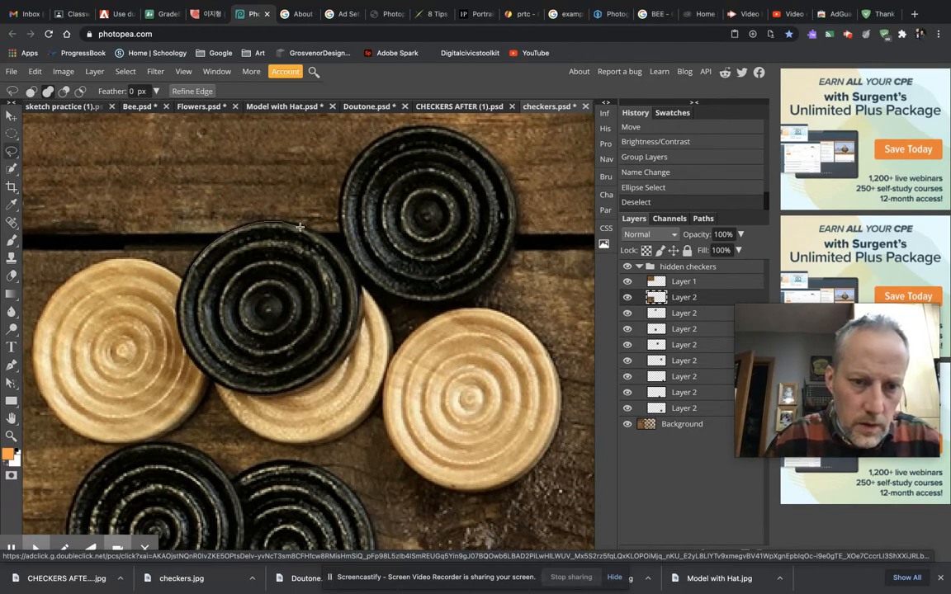
pyautogui.moveTo(315, 235)
pyautogui.mouseDown()
pyautogui.moveTo(314, 305)
pyautogui.moveTo(241, 344)
pyautogui.moveTo(216, 313)
pyautogui.mouseUp()
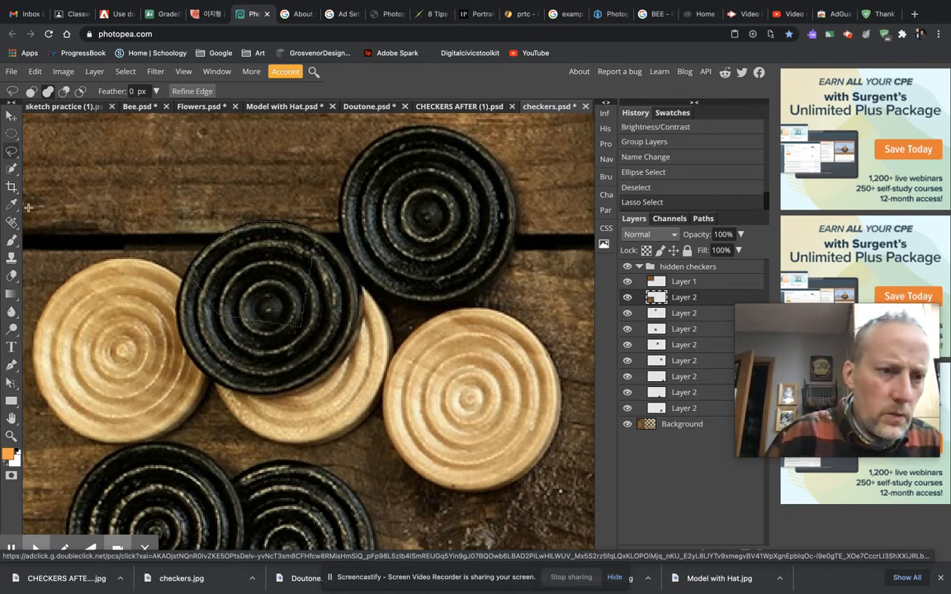
pyautogui.rightClick(13, 155)
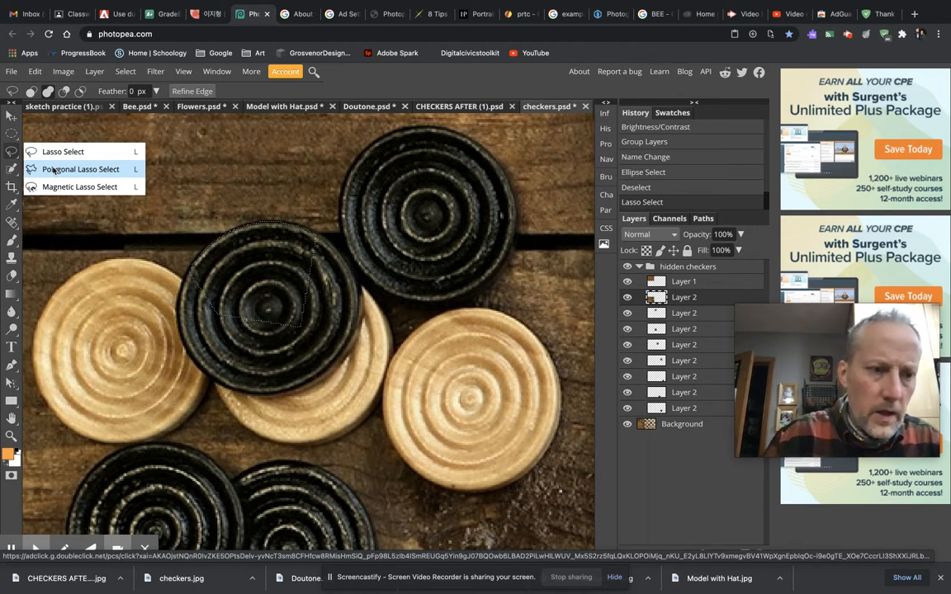
# Clear the lasso selection and select the leftmost light checker of the pile's upper group with Quick Selection
pyautogui.click(11, 169)
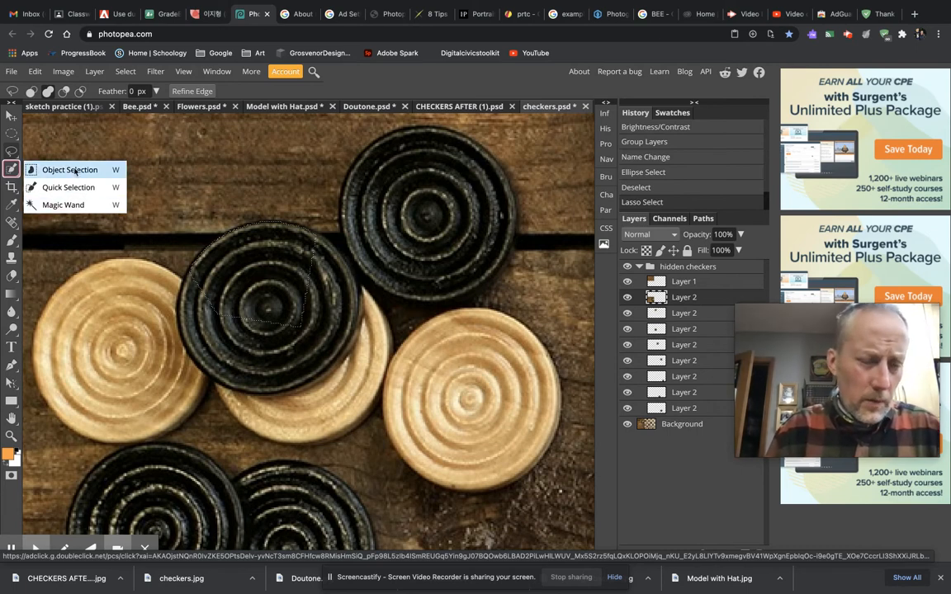
pyautogui.click(60, 189)
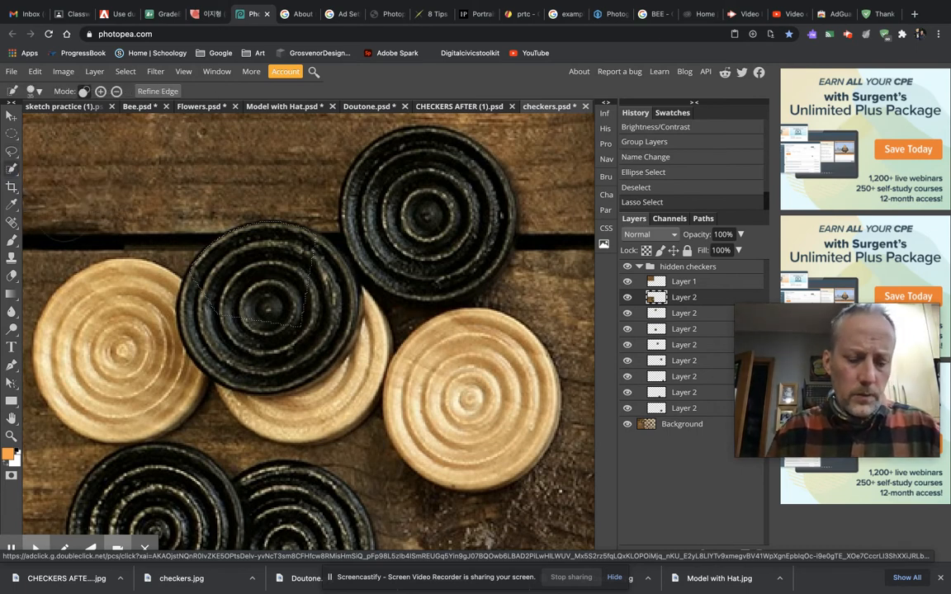
pyautogui.hotkey('ctrl', 'd')
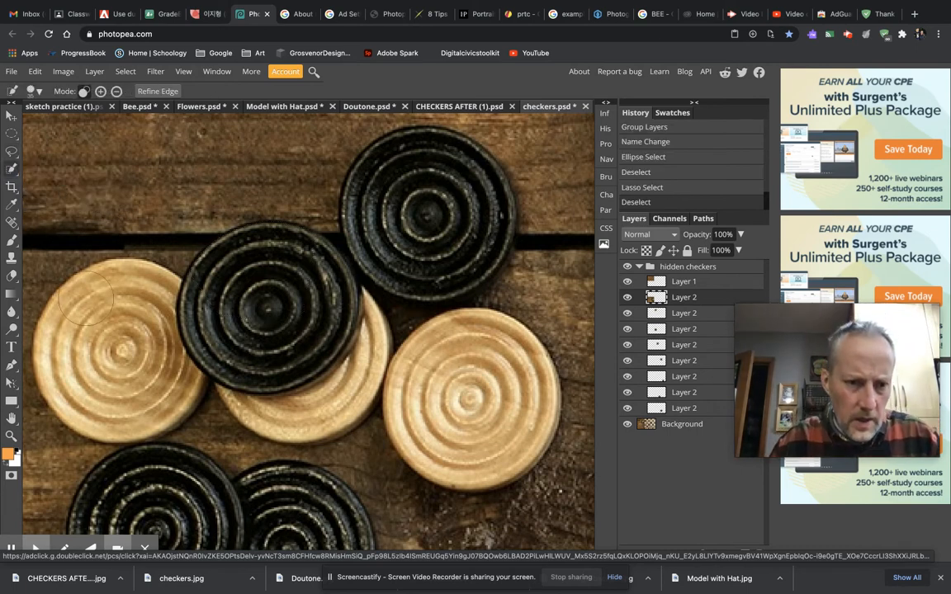
pyautogui.moveTo(56, 334)
pyautogui.mouseDown()
pyautogui.moveTo(60, 301)
pyautogui.moveTo(67, 338)
pyautogui.mouseUp()
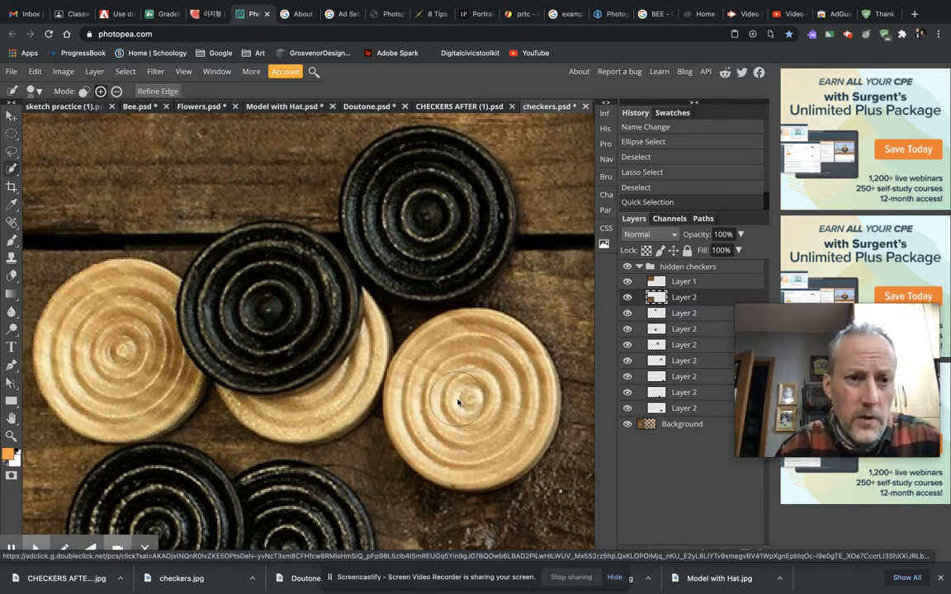
# Add the rightmost light checker and the one beneath the black checker to the selection with Quick Selection
pyautogui.click(100, 91)
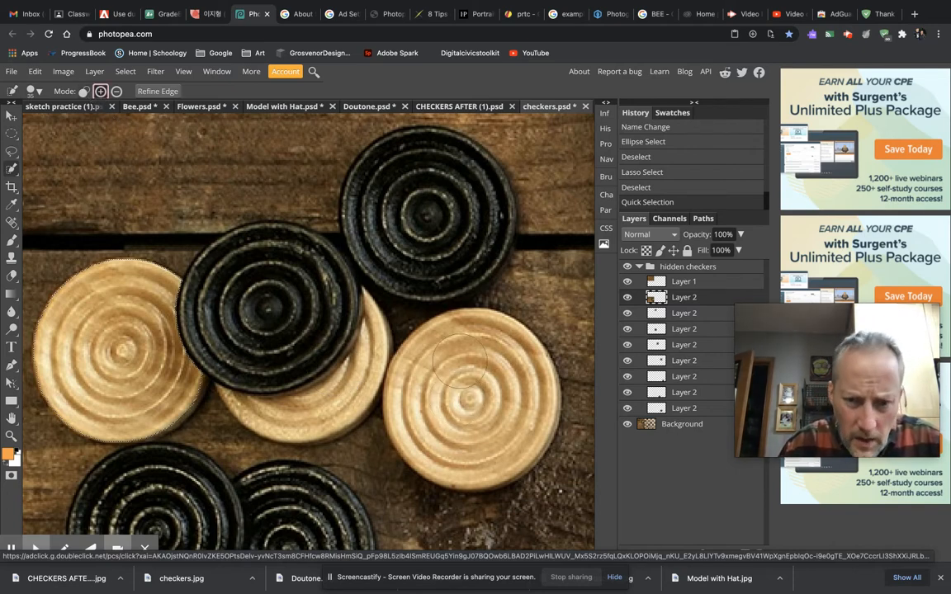
pyautogui.click(473, 399)
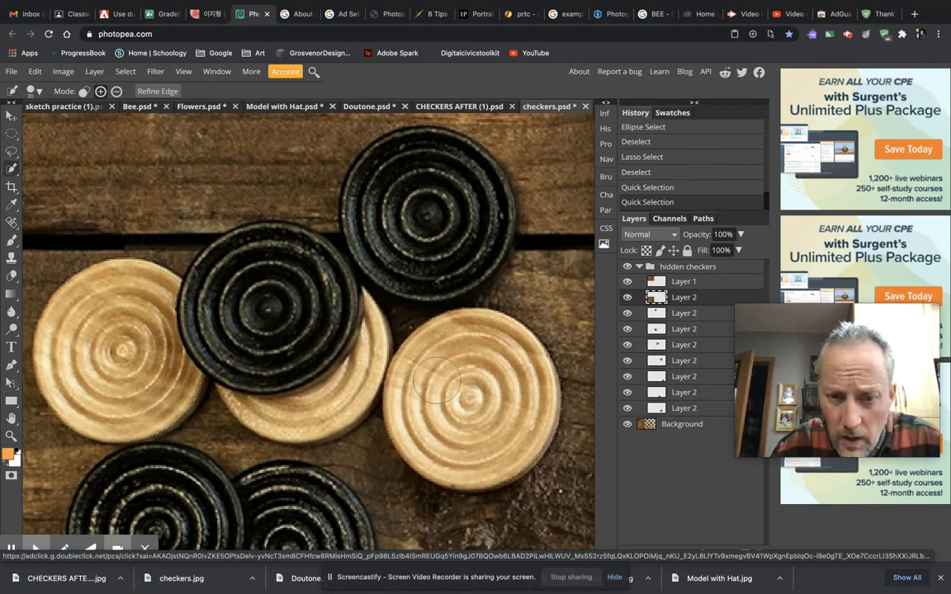
pyautogui.click(331, 403)
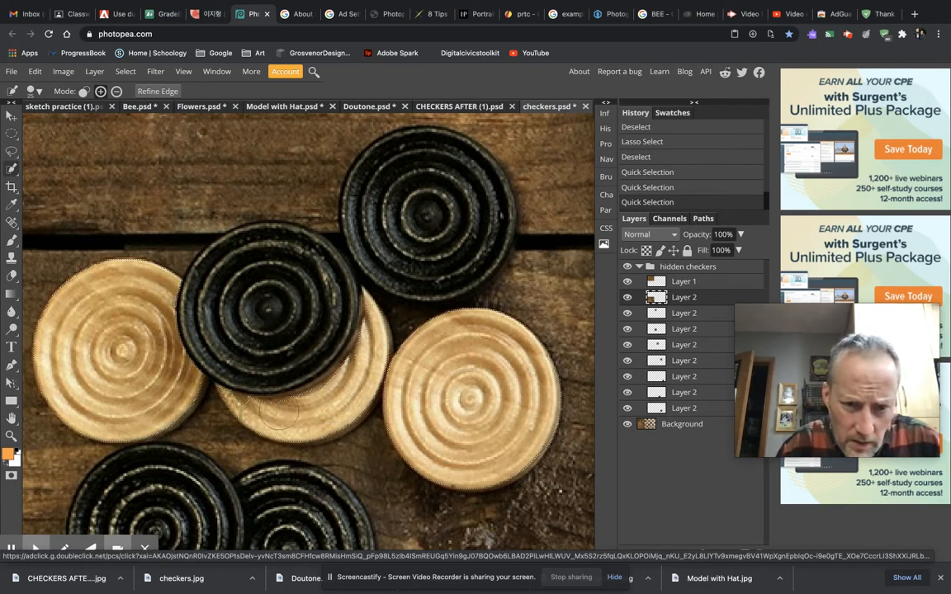
pyautogui.click(325, 402)
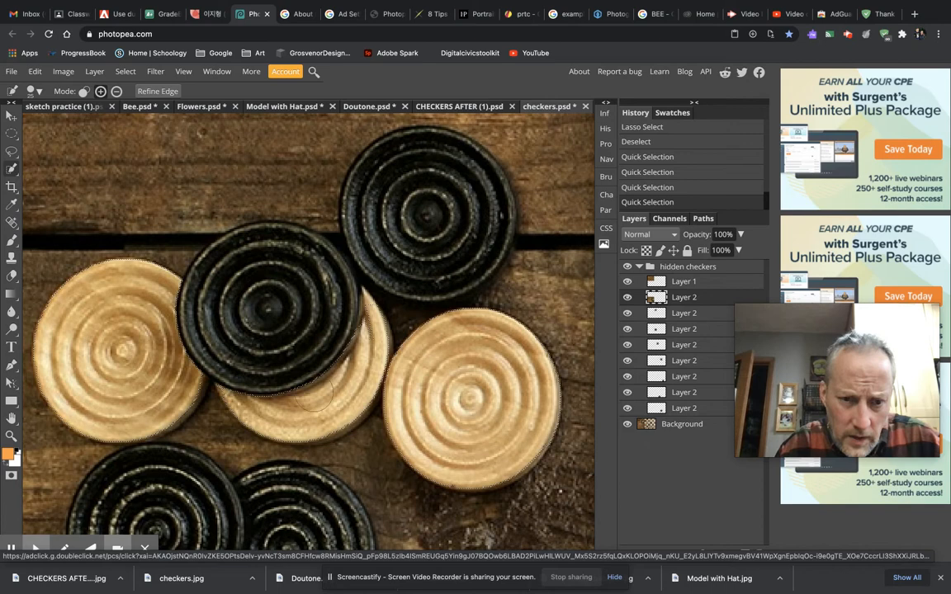
pyautogui.click(322, 401)
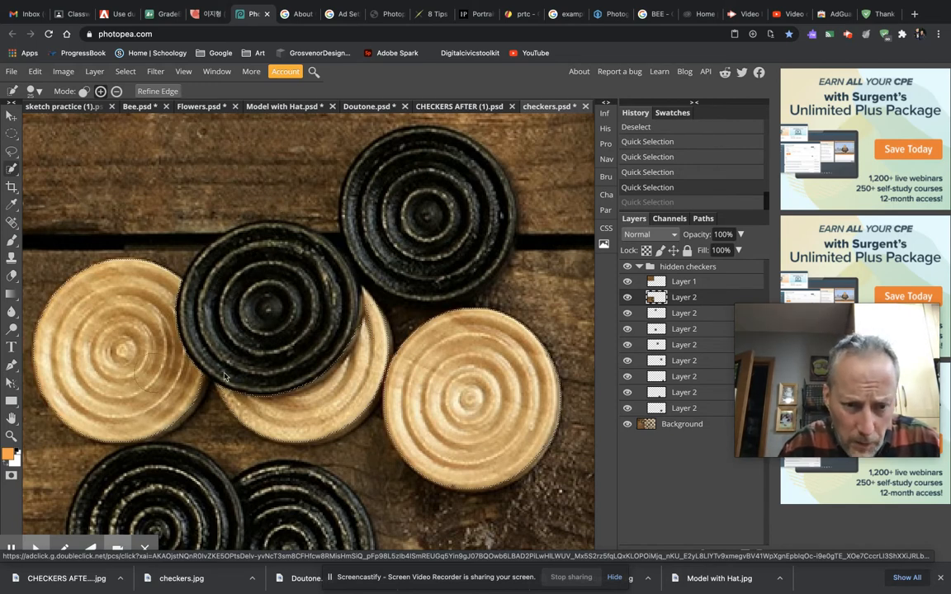
# Add the lower part of the overlapping black checker to the selection with the Lasso, including the gap at its lower-left edge
pyautogui.click(12, 152)
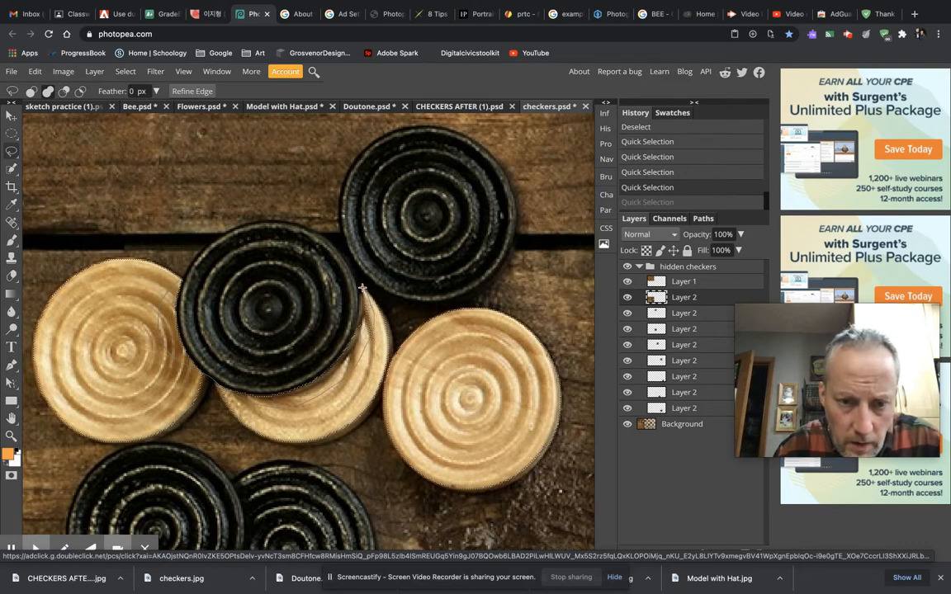
pyautogui.moveTo(362, 287); pyautogui.dragTo(362, 287)
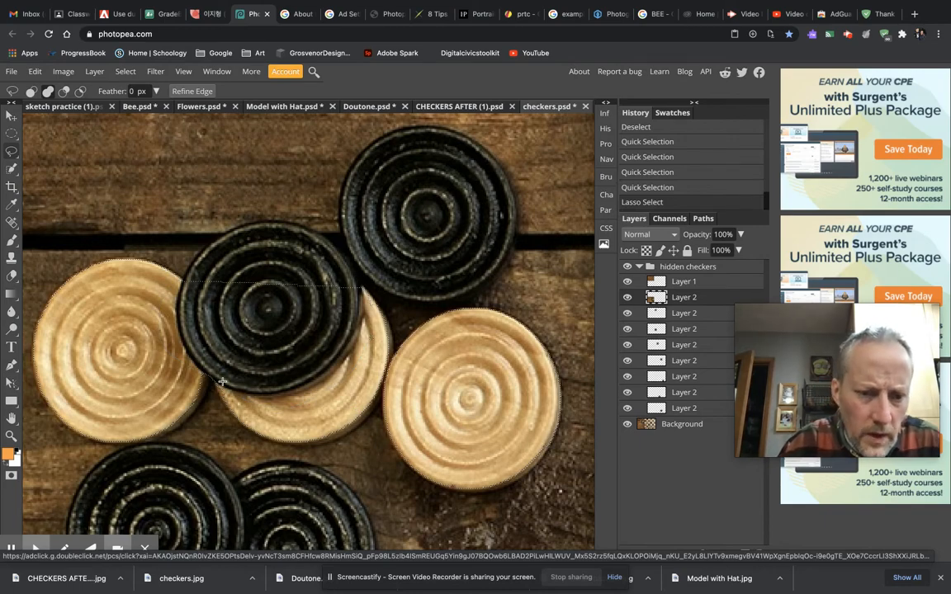
pyautogui.scroll(10, 223, 381)
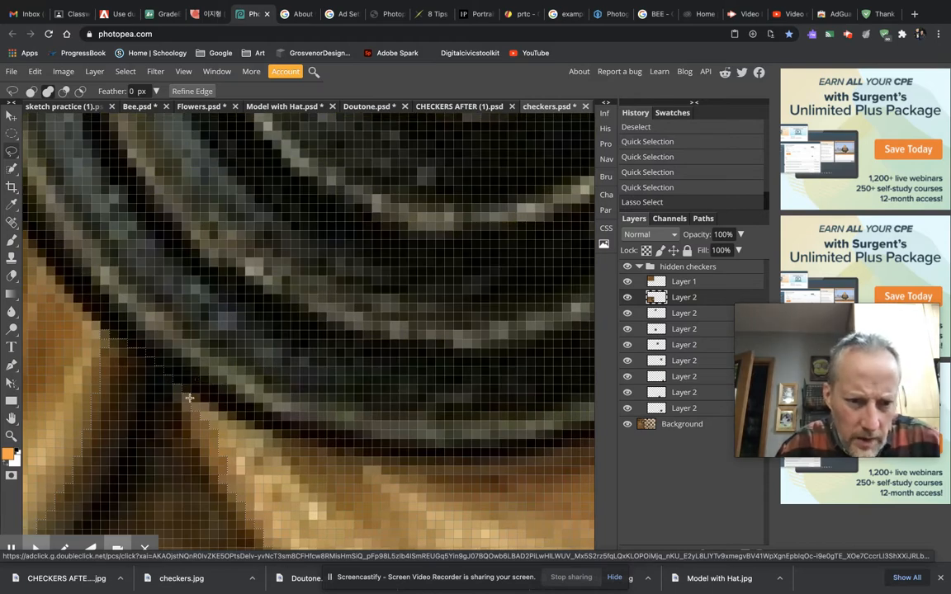
pyautogui.moveTo(196, 442)
pyautogui.mouseDown()
pyautogui.moveTo(237, 495)
pyautogui.moveTo(296, 434)
pyautogui.moveTo(251, 361)
pyautogui.mouseUp()
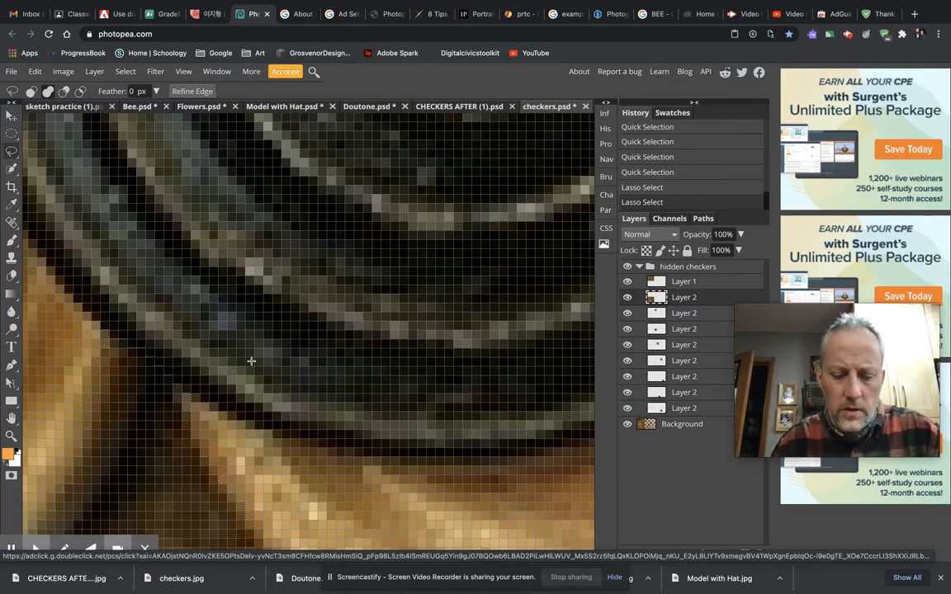
# Add the upper part of the overlapping black checker to the selection with the Lasso, following its top edge and filling the gaps inside
pyautogui.scroll(-1, 251, 361)
pyautogui.scroll(-8, 251, 361)
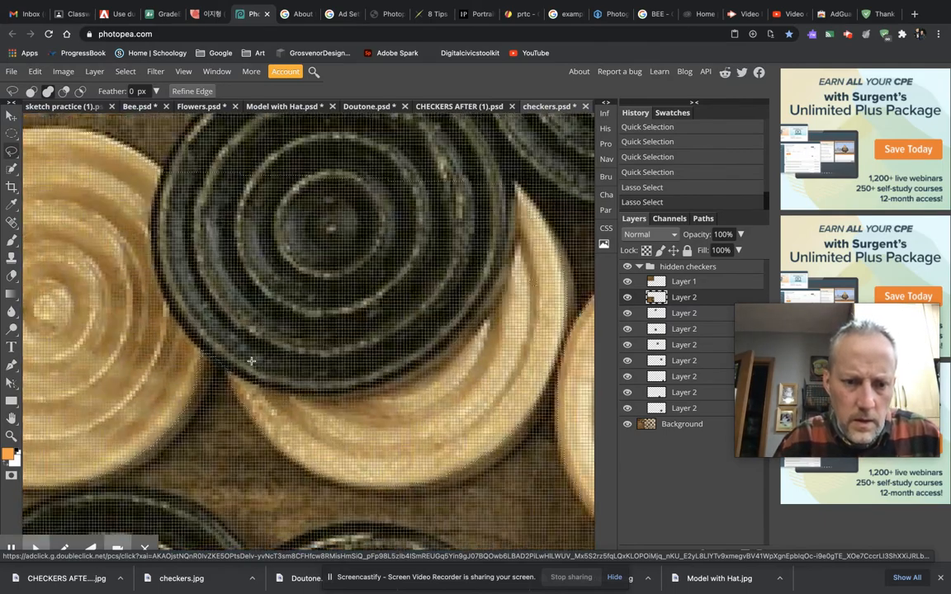
pyautogui.scroll(-2, 251, 361)
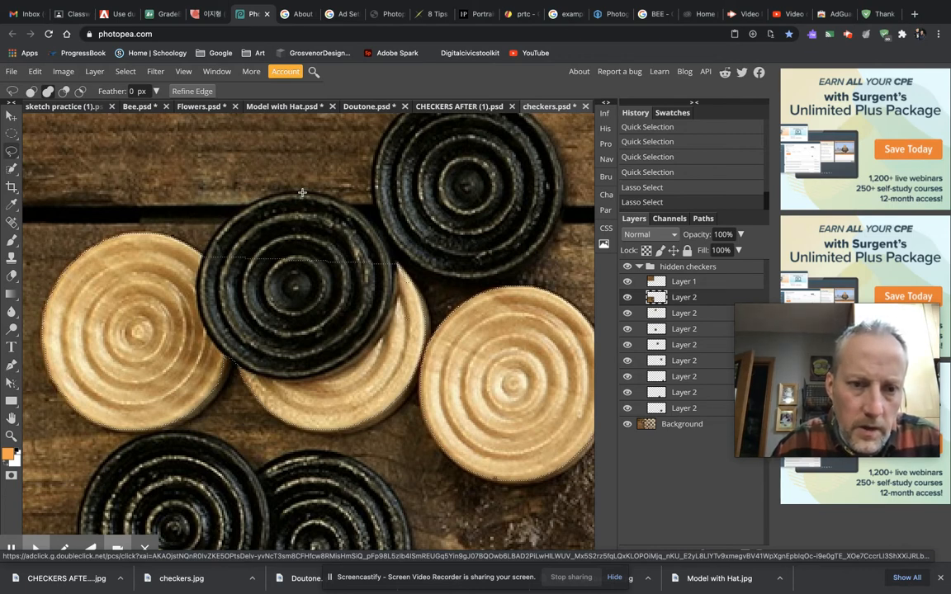
pyautogui.moveTo(289, 192)
pyautogui.mouseDown()
pyautogui.moveTo(227, 221)
pyautogui.moveTo(206, 259)
pyautogui.moveTo(256, 280)
pyautogui.moveTo(345, 261)
pyautogui.moveTo(302, 211)
pyautogui.mouseUp()
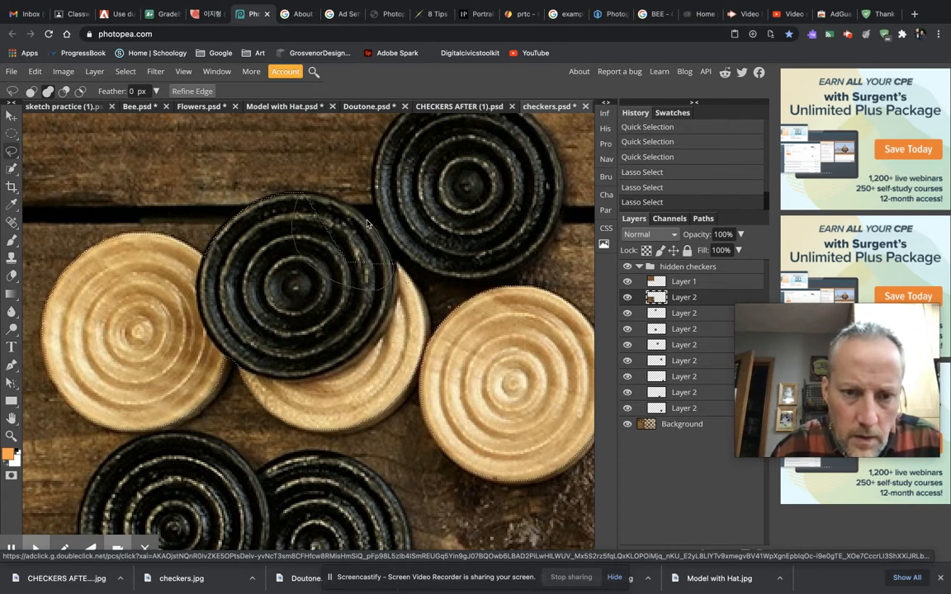
pyautogui.moveTo(359, 217)
pyautogui.mouseDown()
pyautogui.moveTo(307, 187)
pyautogui.moveTo(282, 200)
pyautogui.mouseUp()
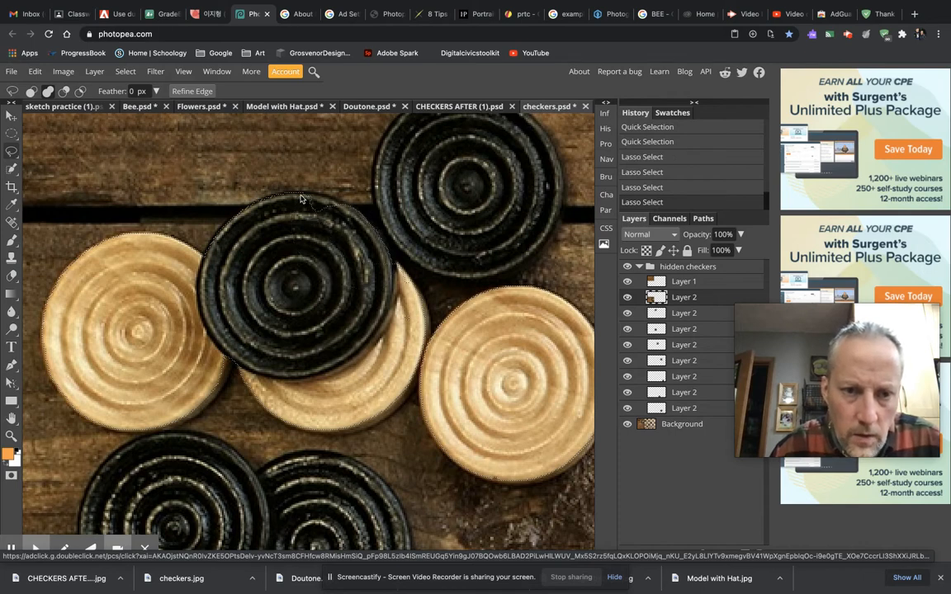
pyautogui.moveTo(295, 213); pyautogui.dragTo(351, 217)
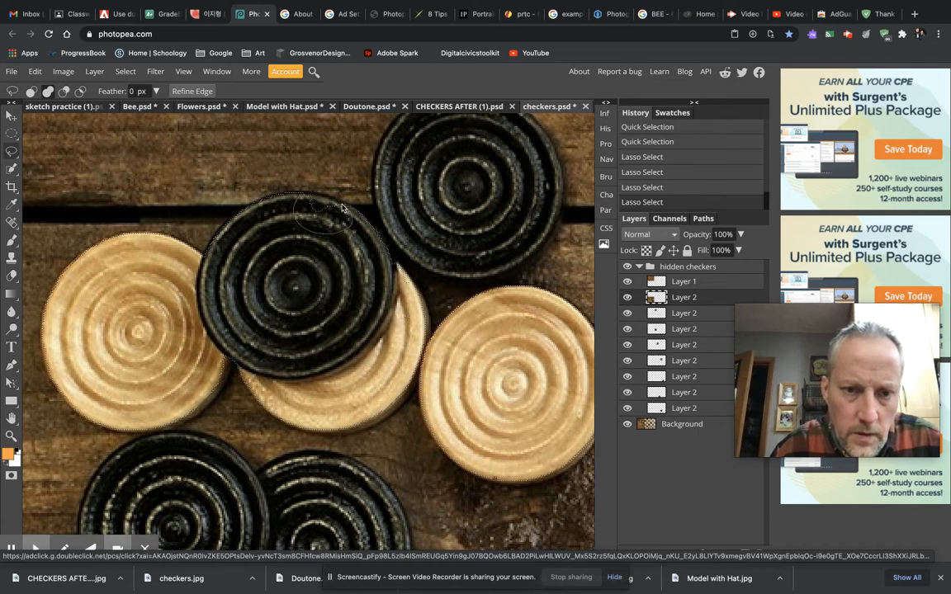
pyautogui.moveTo(326, 202); pyautogui.dragTo(269, 183)
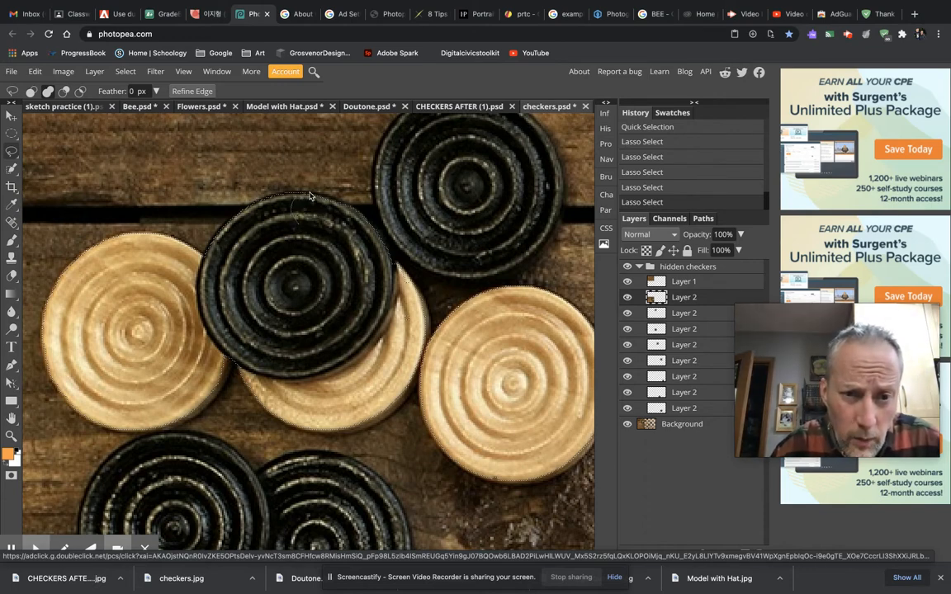
pyautogui.moveTo(318, 199); pyautogui.dragTo(313, 219)
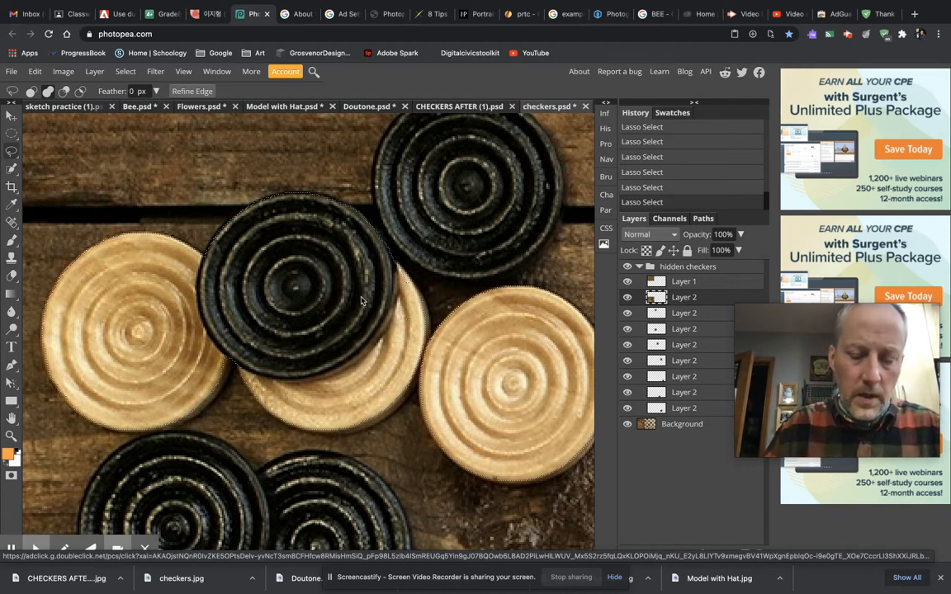
# Try pasting a copy of the selected checkers and moving it onto the board to inspect the cutout's edges
pyautogui.hotkey('ctrl', 'v')
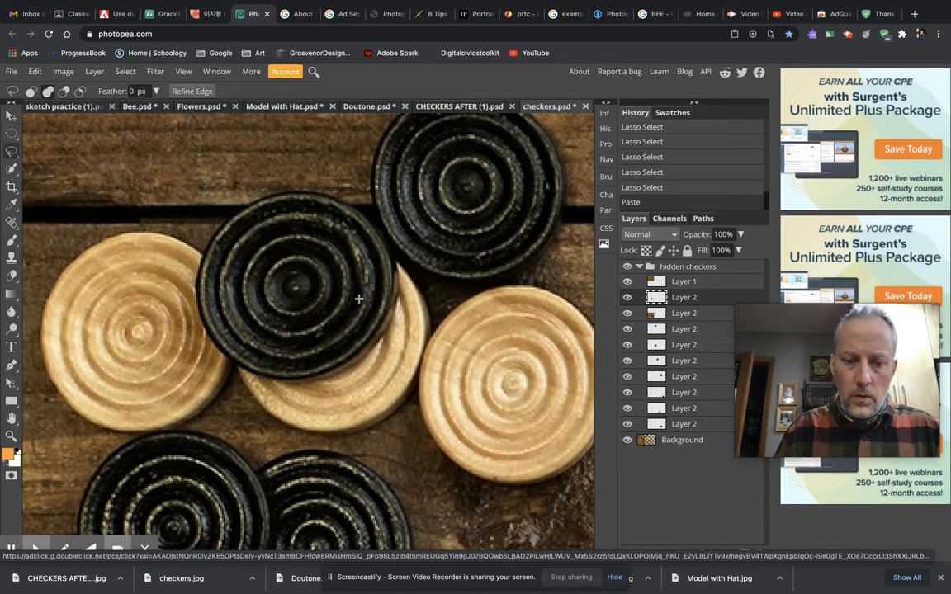
pyautogui.scroll(-5, 358, 299)
pyautogui.scroll(-2, 359, 299)
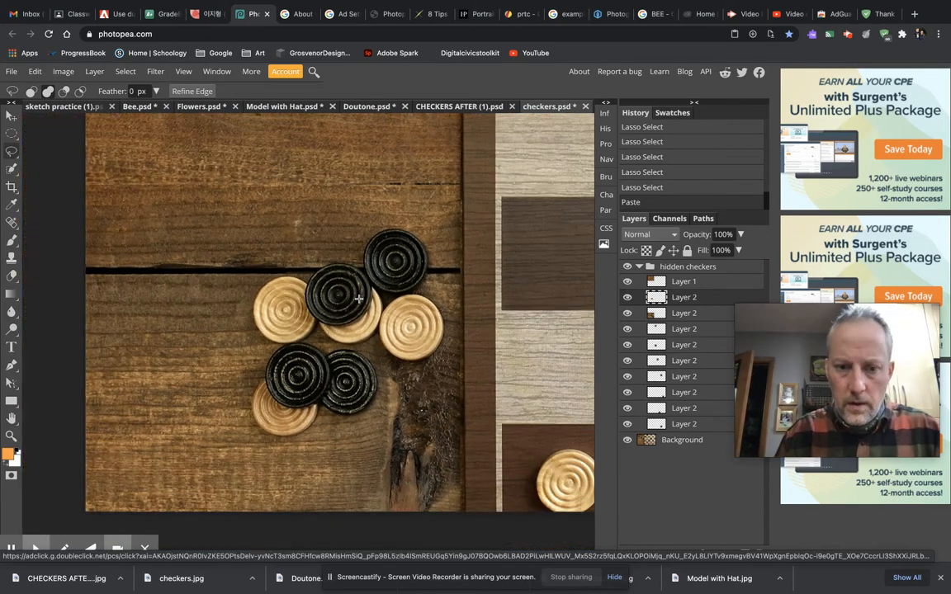
pyautogui.press('v')
pyautogui.moveTo(398, 296); pyautogui.dragTo(555, 258)
pyautogui.scroll(-4, 554, 258)
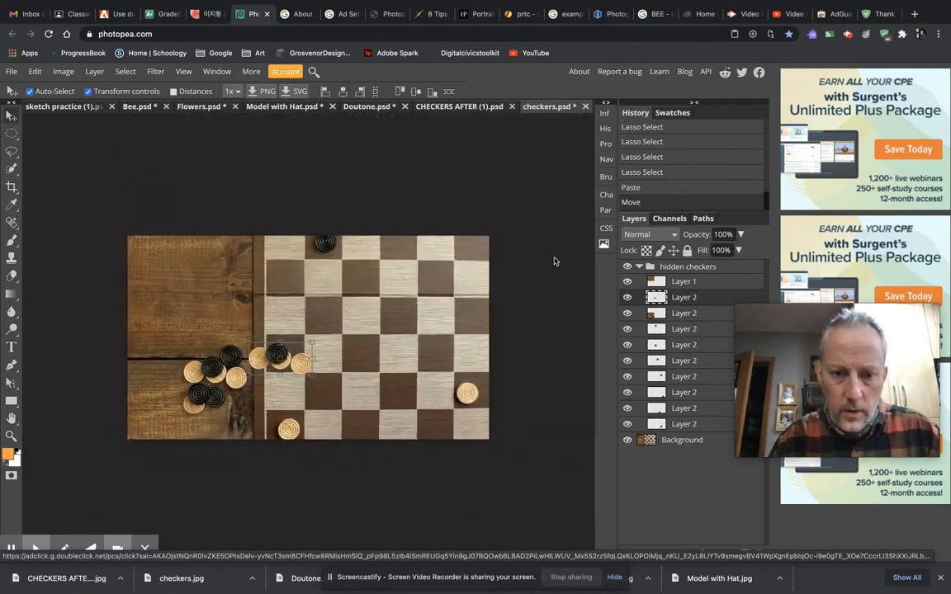
pyautogui.scroll(6, 301, 363)
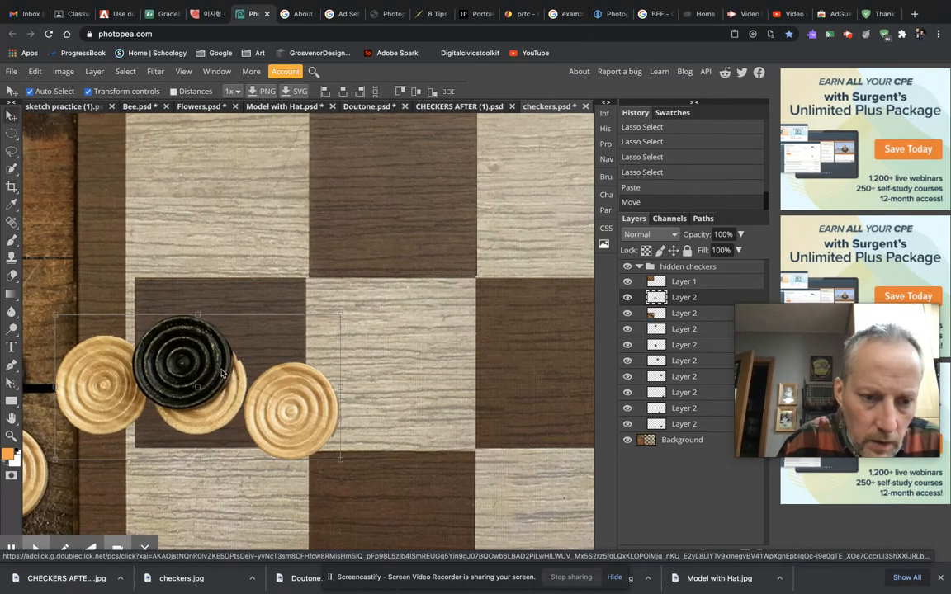
# Undo the move and the paste of the copied checkers to return to the lasso selection
pyautogui.hotkey('ctrl', 'z')
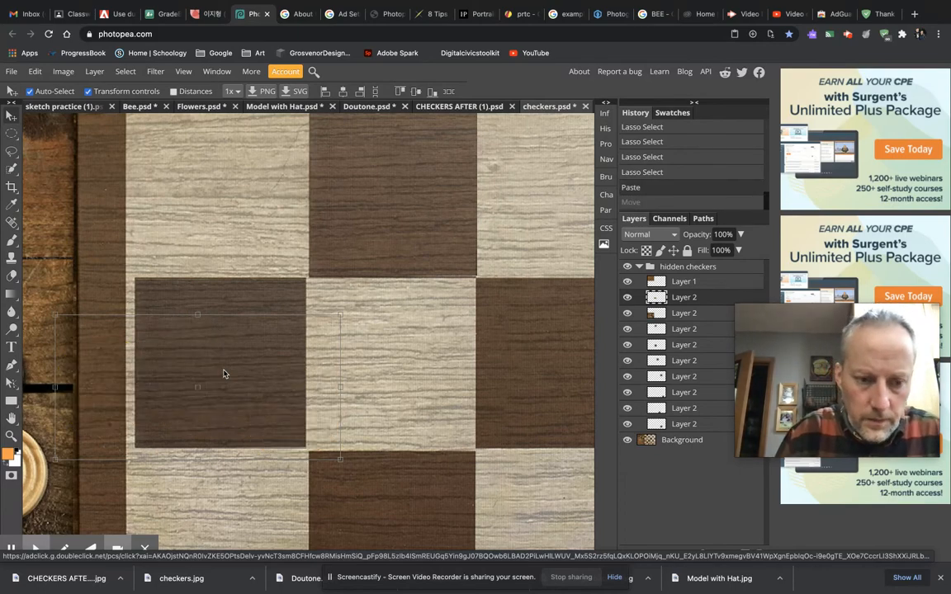
pyautogui.hscroll(-5, 223, 374)
pyautogui.scroll(-2, 223, 374)
pyautogui.hscroll(-2, 223, 374)
pyautogui.scroll(-1, 223, 374)
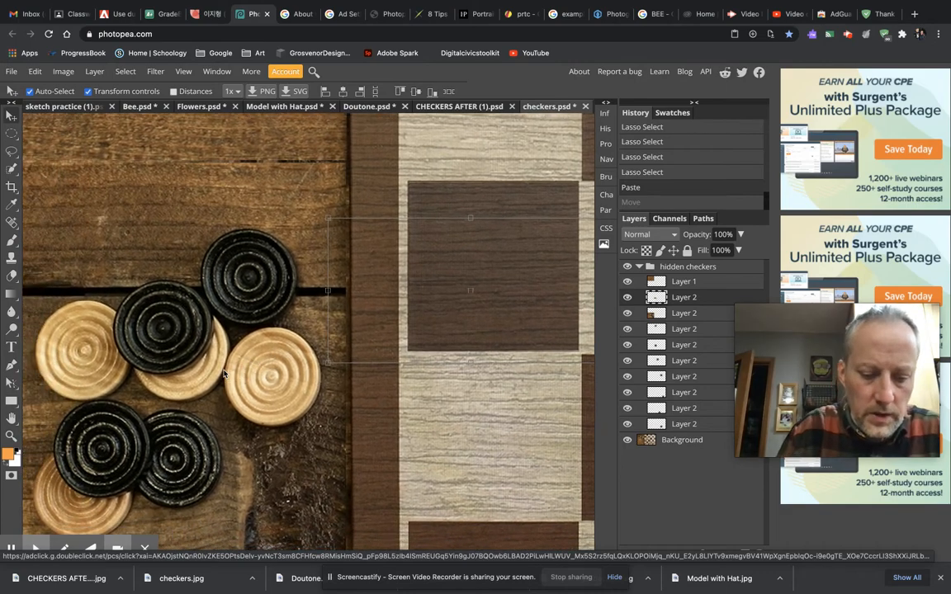
pyautogui.hotkey('ctrl', 'z')
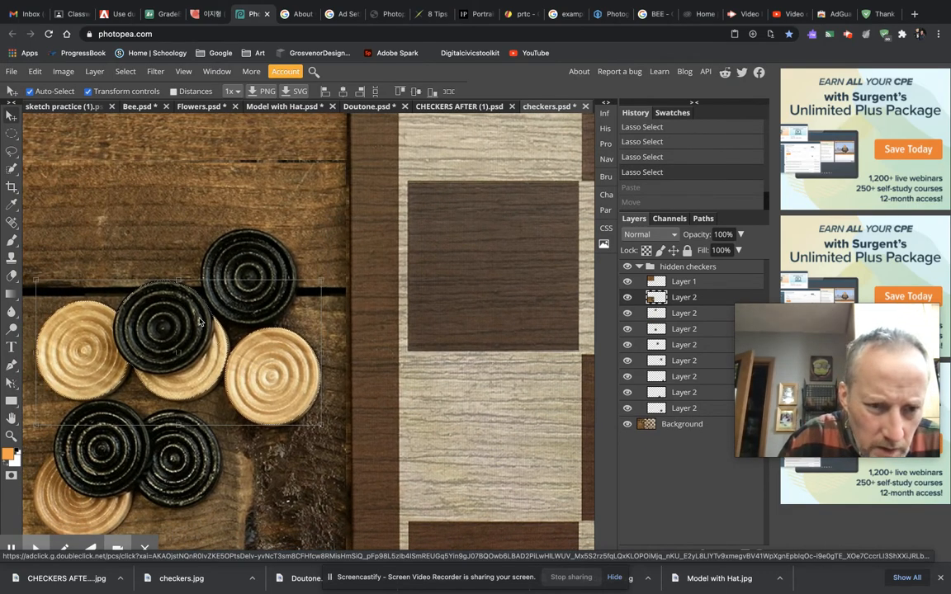
# Add the missed tip of the light checker beside the black checker's right edge to the selection with the Lasso
pyautogui.scroll(5, 179, 290)
pyautogui.scroll(2, 198, 322)
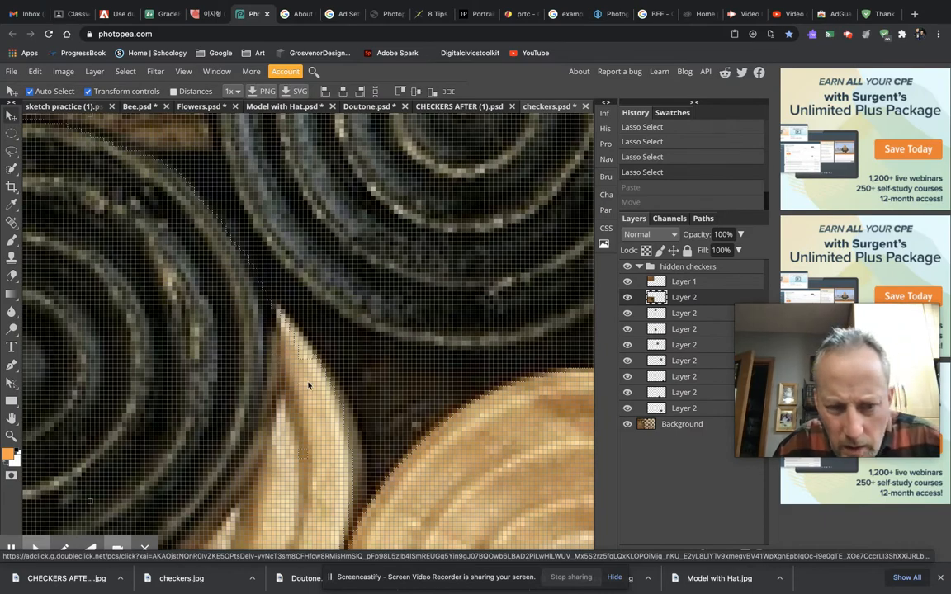
pyautogui.scroll(-2, 290, 402)
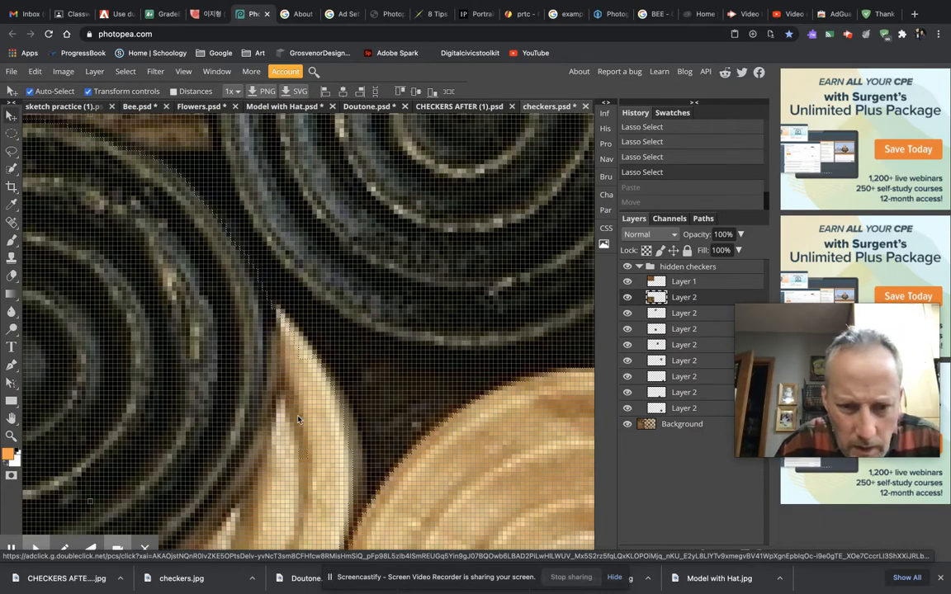
pyautogui.scroll(-3, 297, 417)
pyautogui.scroll(-1, 299, 419)
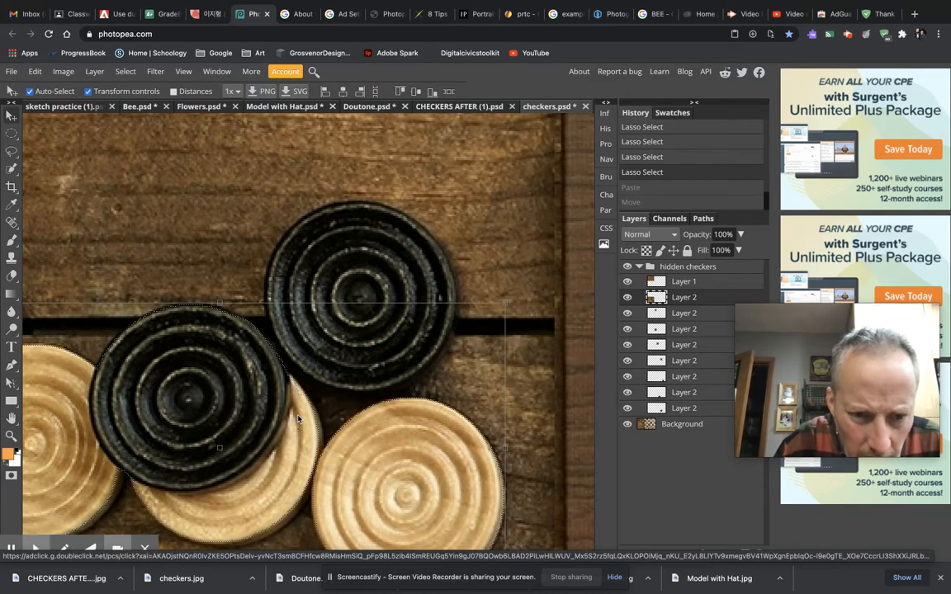
pyautogui.scroll(2, 301, 411)
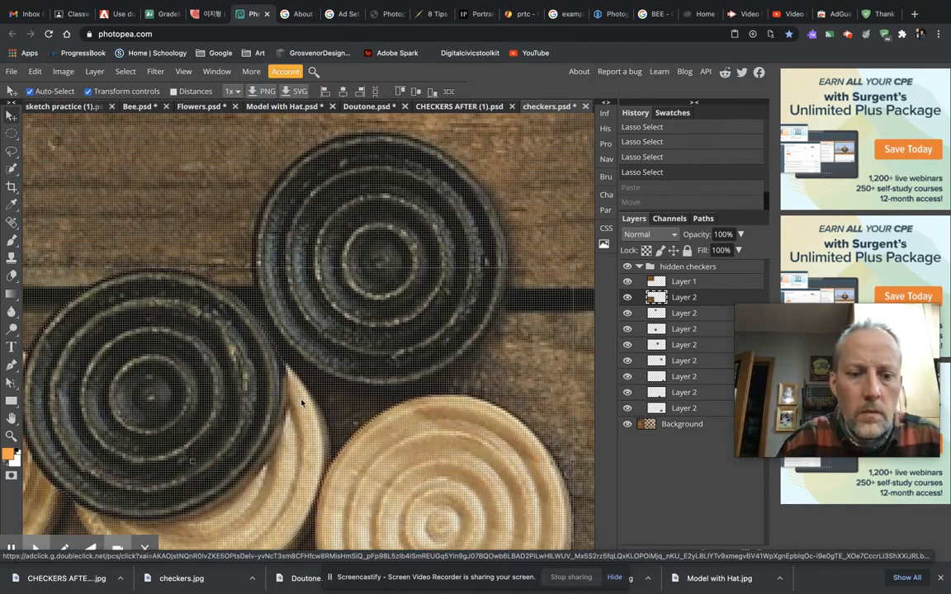
pyautogui.scroll(5, 302, 402)
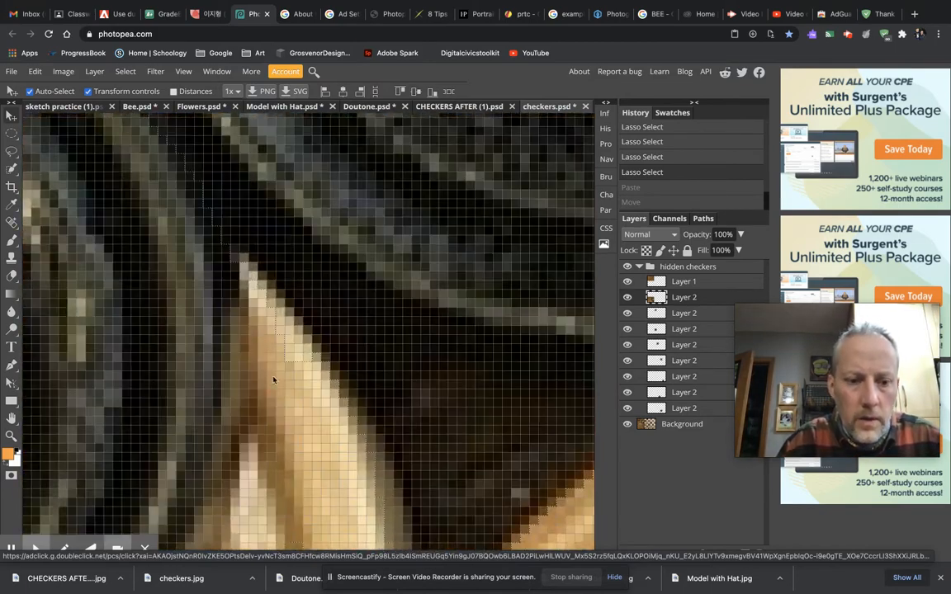
pyautogui.click(12, 151)
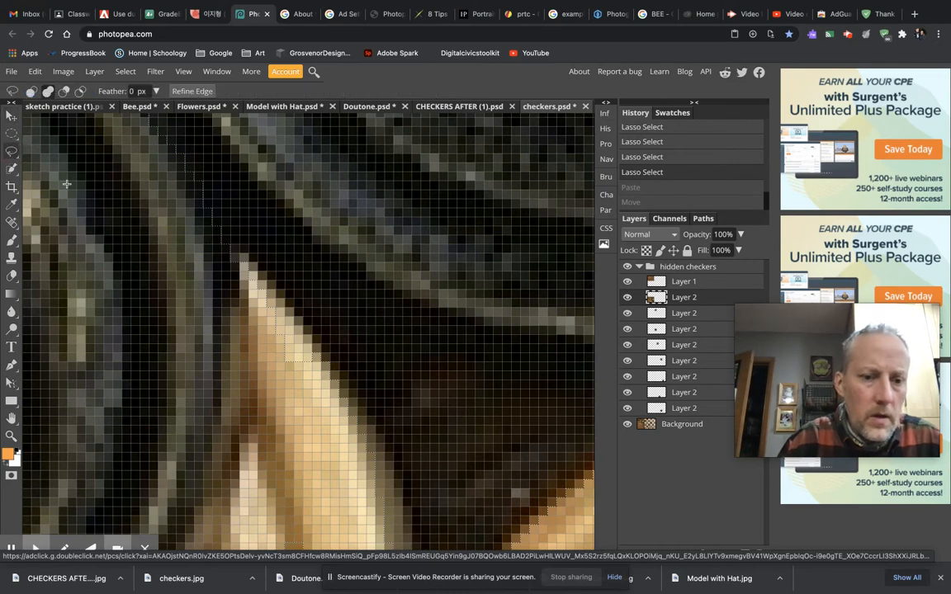
pyautogui.moveTo(293, 322); pyautogui.dragTo(314, 360)
pyautogui.moveTo(331, 410)
pyautogui.mouseDown()
pyautogui.moveTo(270, 432)
pyautogui.moveTo(165, 379)
pyautogui.mouseUp()
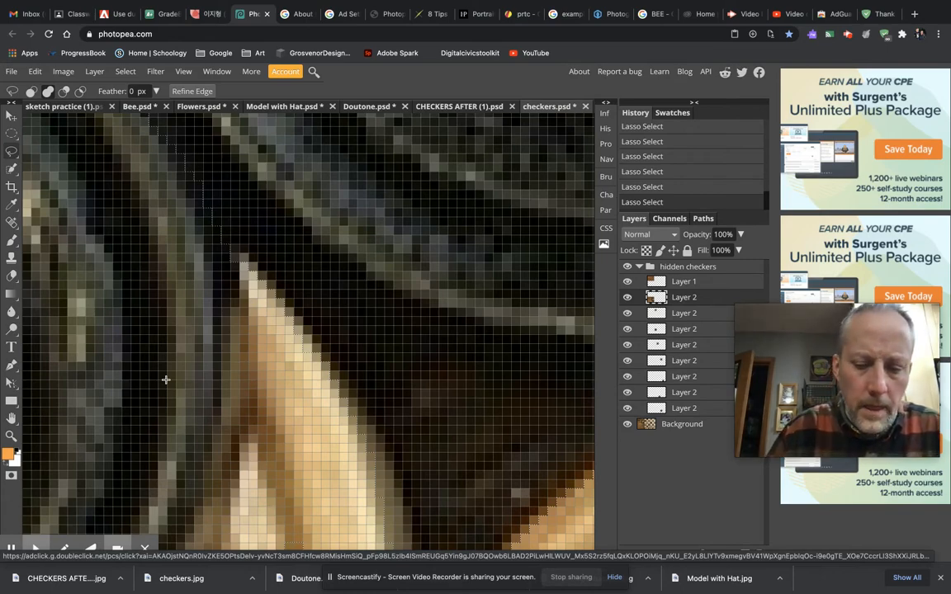
# Paste a copy of the selected checkers on its own layer and move it to the upper-right area of the board
pyautogui.press('super+o')
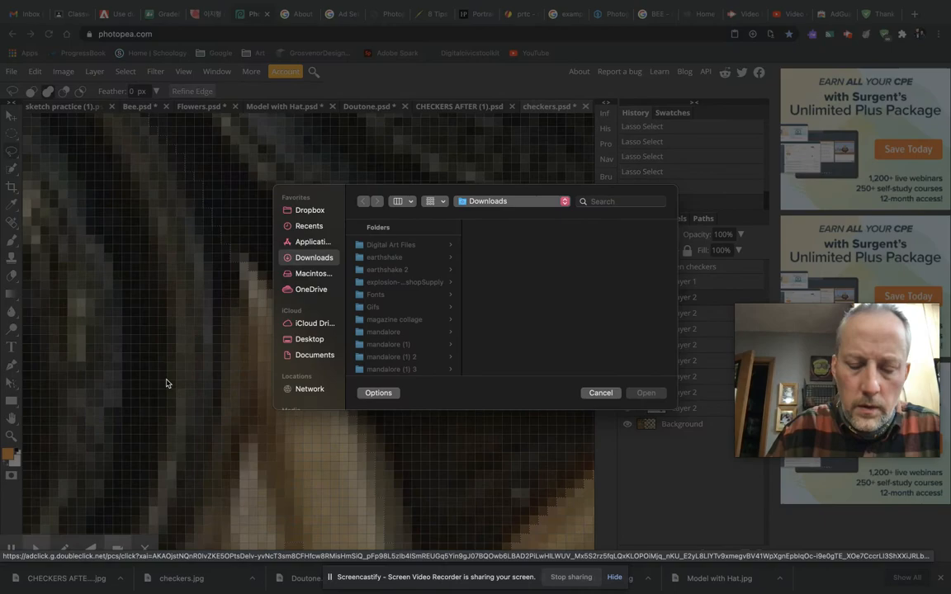
pyautogui.click(602, 394)
pyautogui.press('super+0')
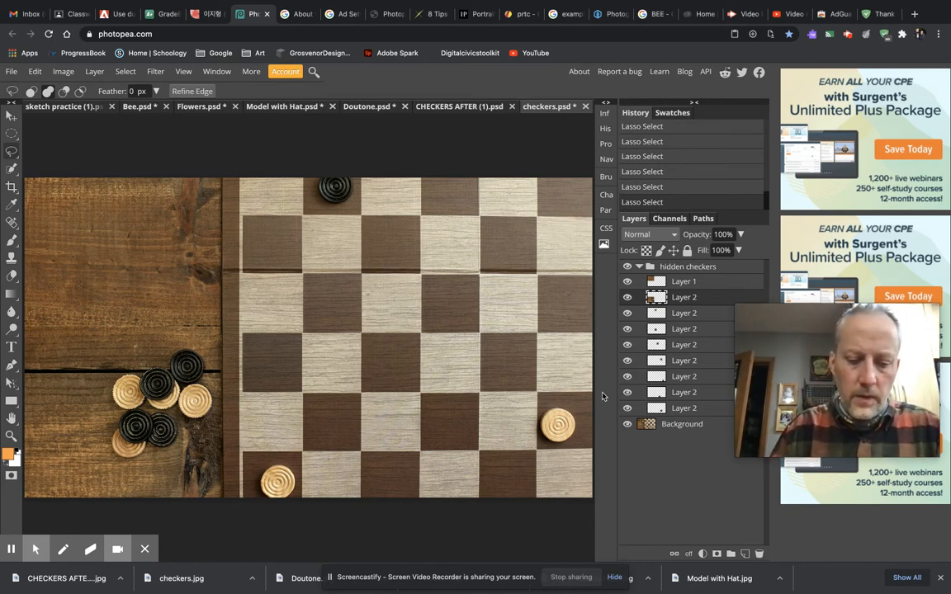
pyautogui.press('super+v')
pyautogui.press('v')
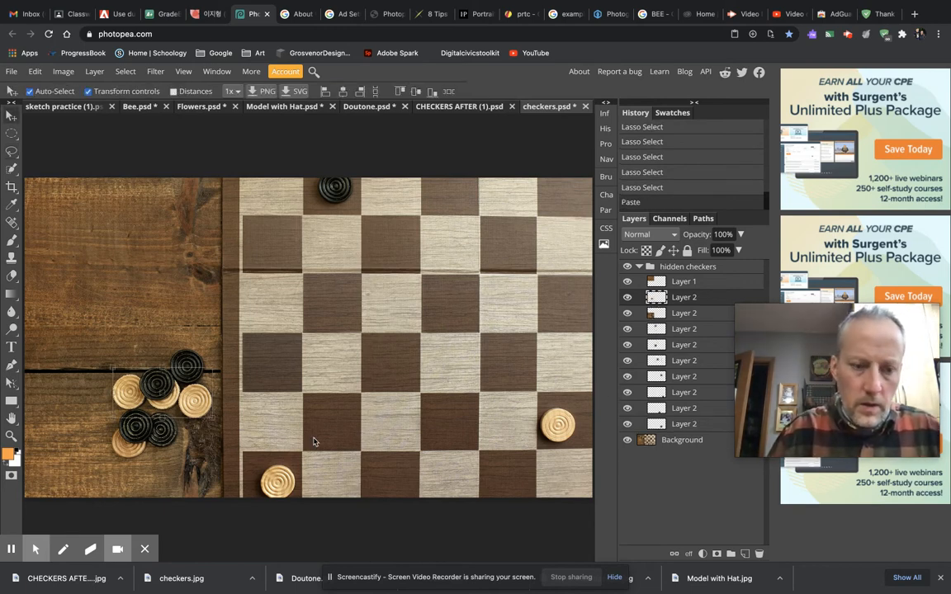
pyautogui.moveTo(157, 399); pyautogui.dragTo(518, 240)
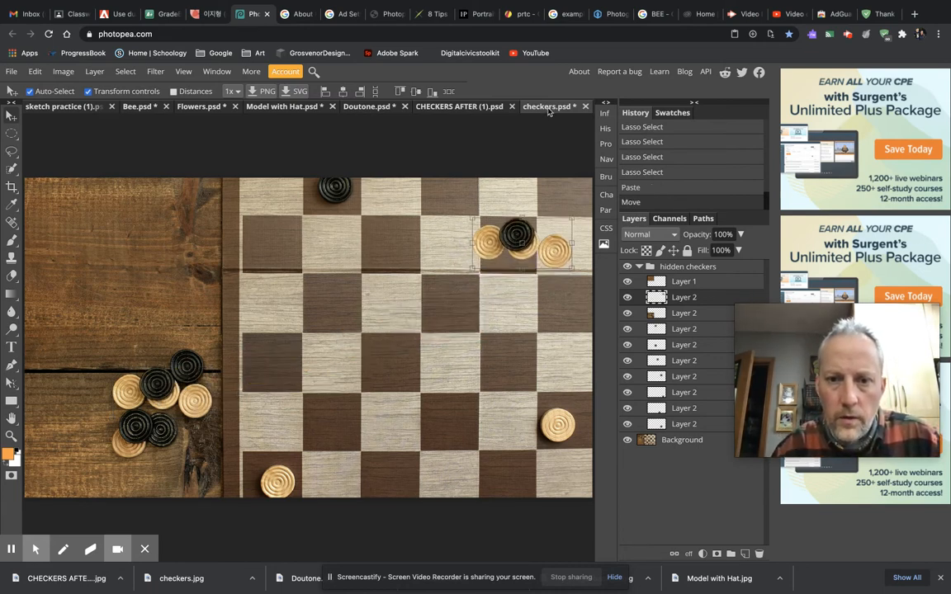
# Compare with the CHECKERS AFTER example and shift the copied checker group slightly left on the board
pyautogui.click(449, 107)
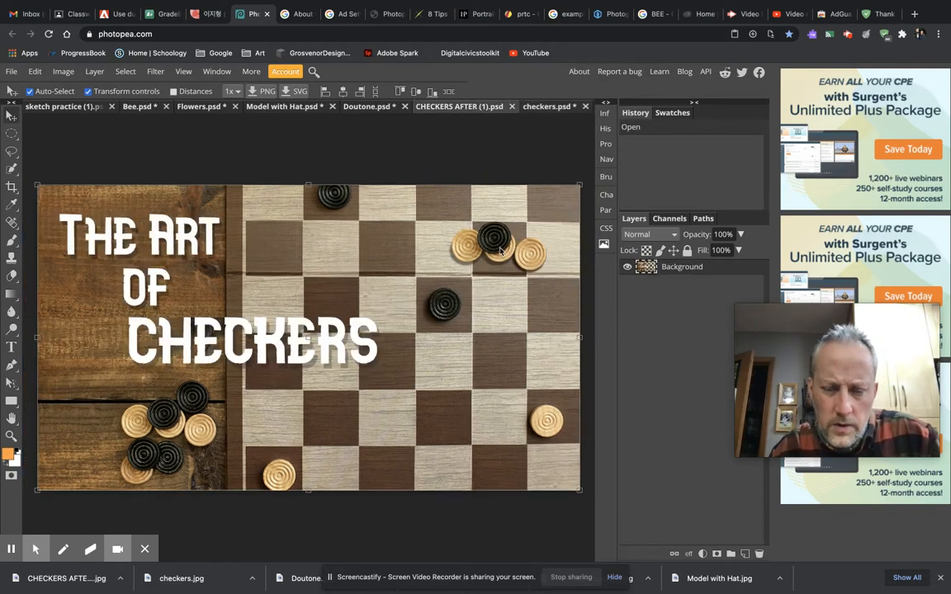
pyautogui.click(544, 107)
pyautogui.moveTo(517, 241); pyautogui.dragTo(508, 240)
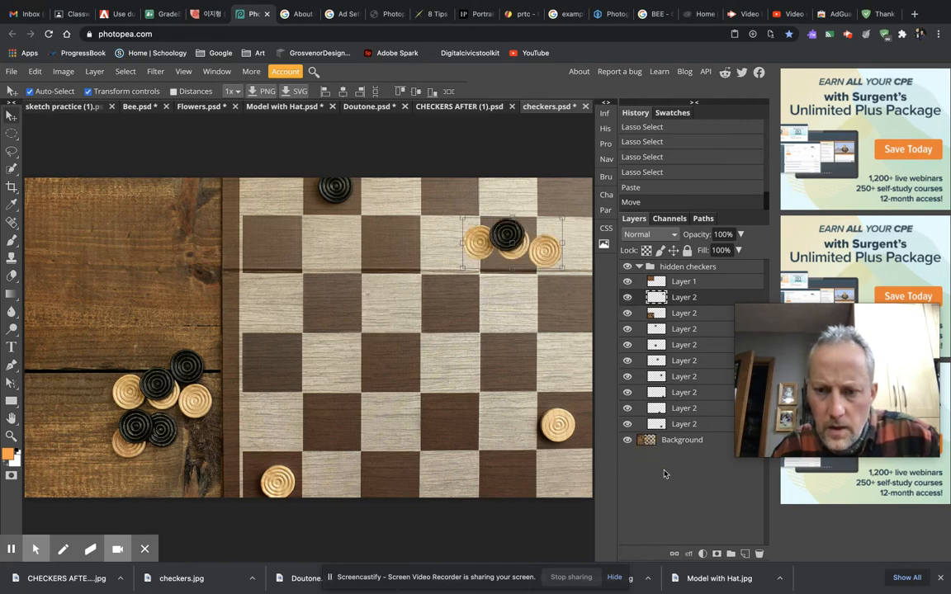
# Select the Background layer and set the Brush to a soft round tip with 0% hardness and a size of 80 px
pyautogui.click(686, 444)
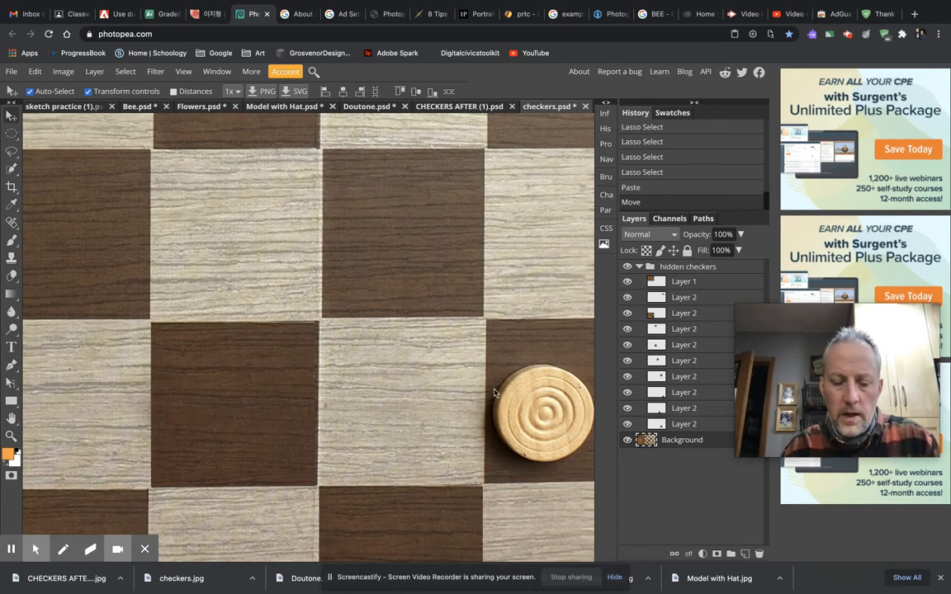
pyautogui.moveTo(478, 278); pyautogui.dragTo(495, 551)
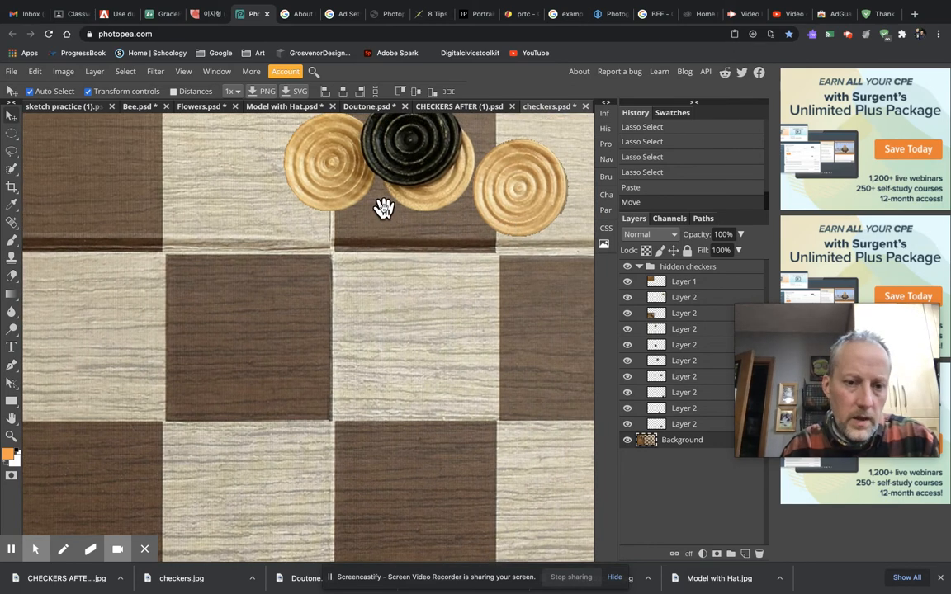
pyautogui.scroll(-5, 415, 223)
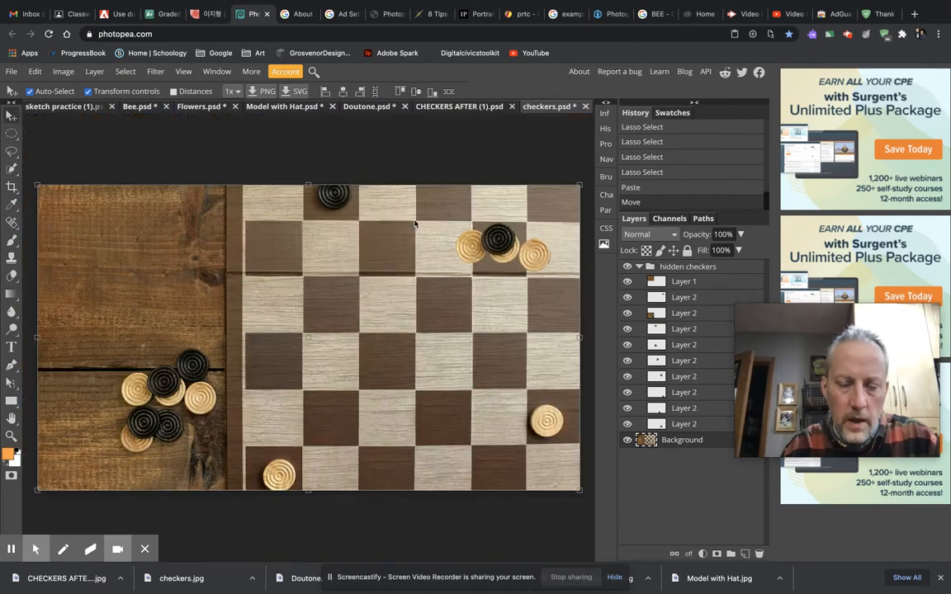
pyautogui.scroll(5, 499, 249)
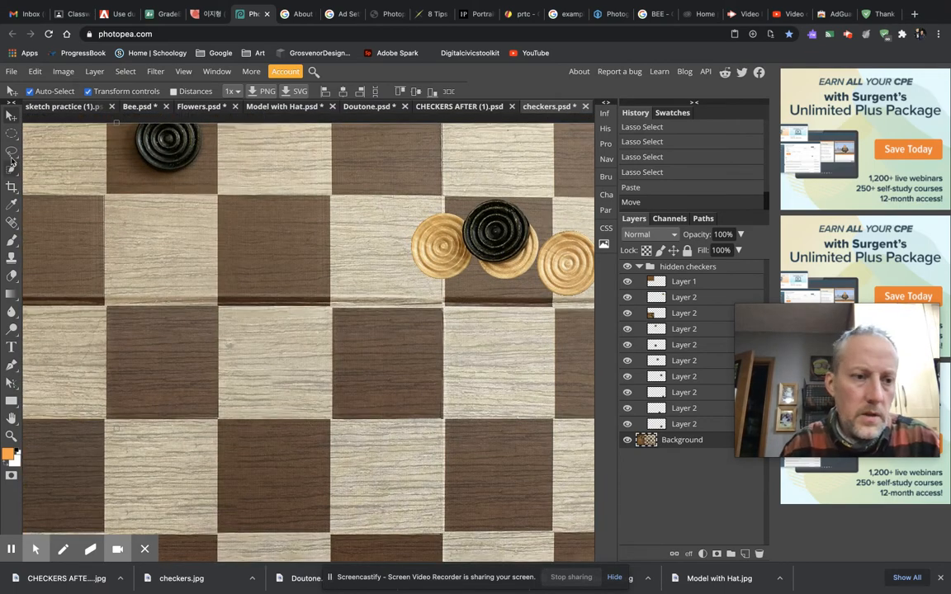
pyautogui.click(14, 243)
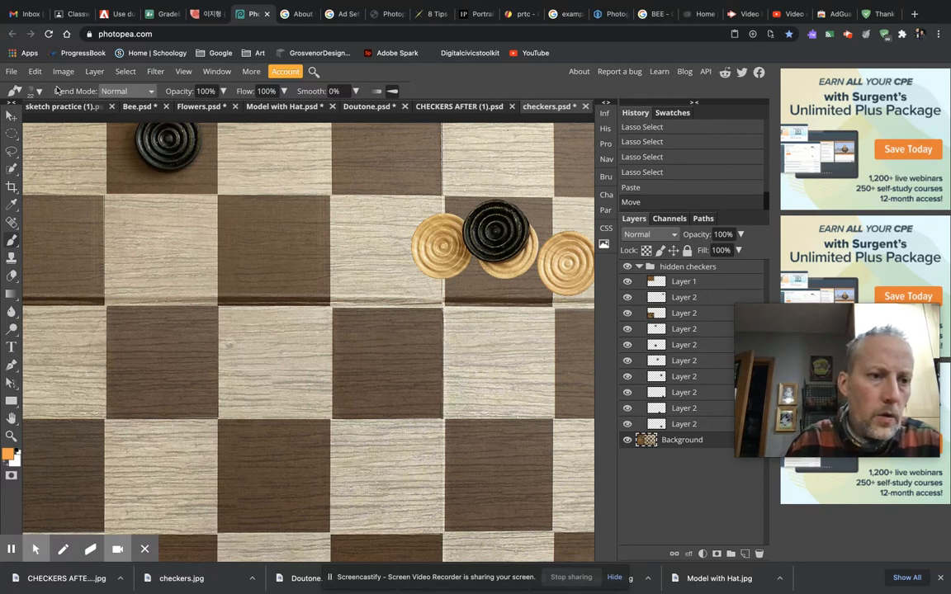
pyautogui.click(36, 91)
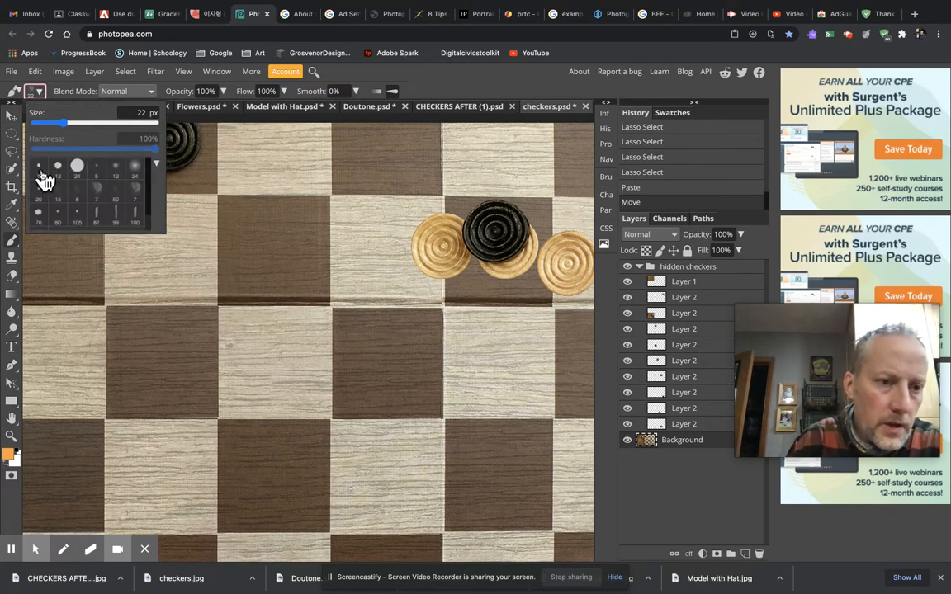
pyautogui.click(135, 168)
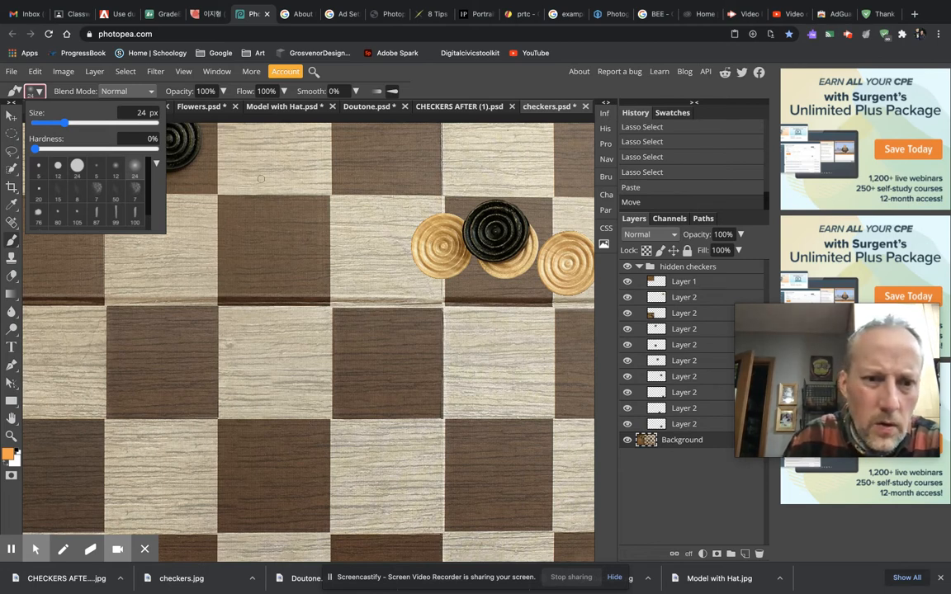
pyautogui.click(429, 83)
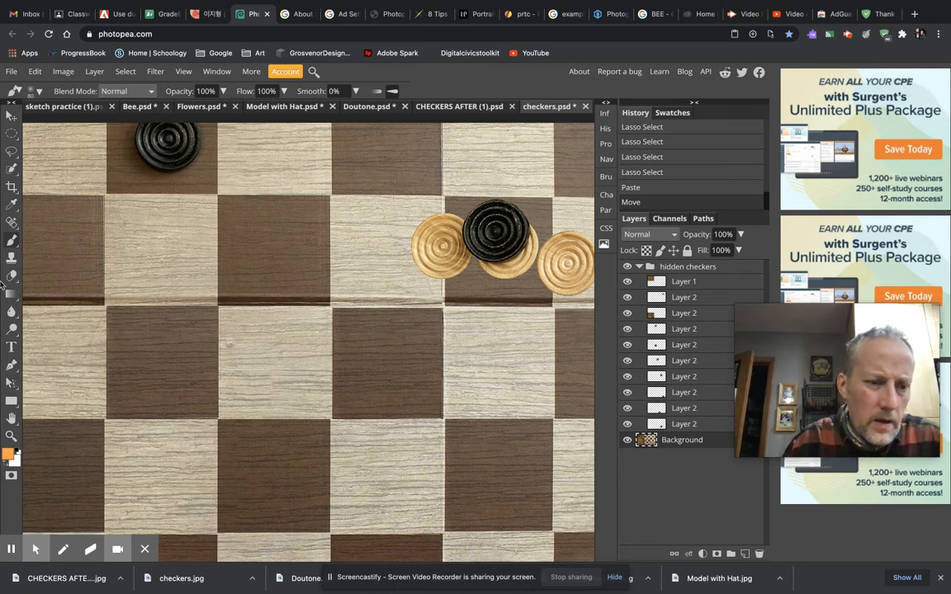
# Set the foreground color to black (000000) for the Brush
pyautogui.click(9, 452)
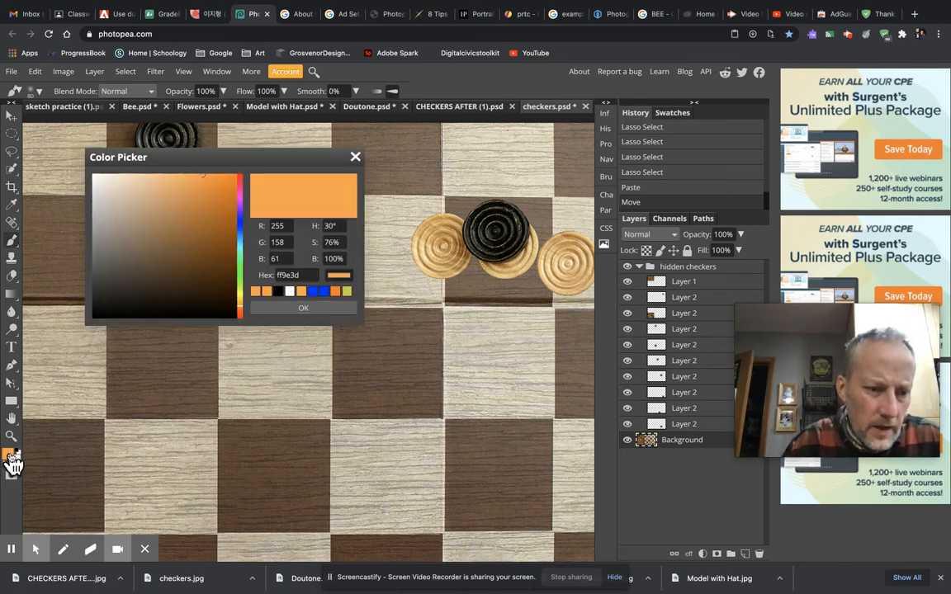
pyautogui.click(167, 268)
pyautogui.moveTo(167, 268); pyautogui.dragTo(99, 335)
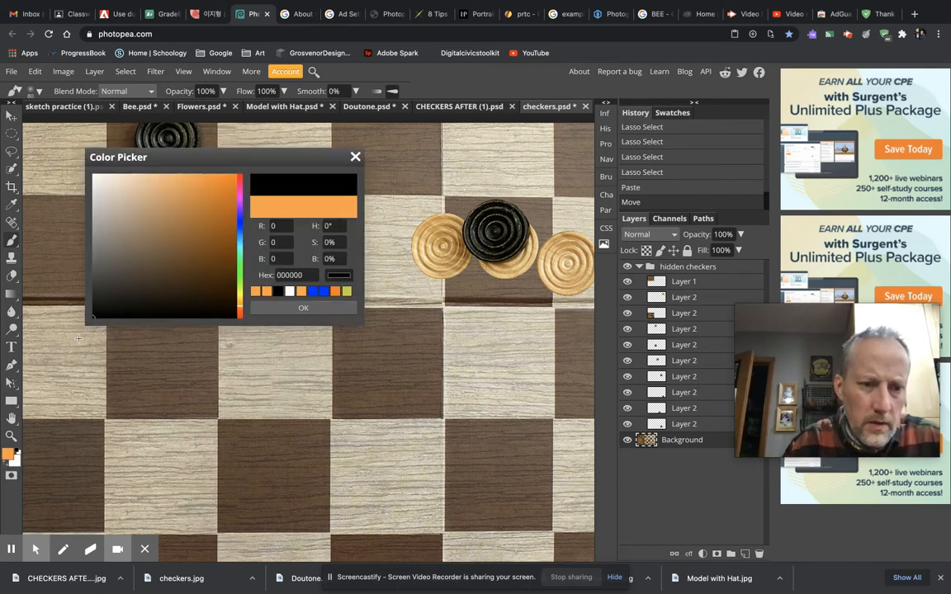
pyautogui.click(302, 308)
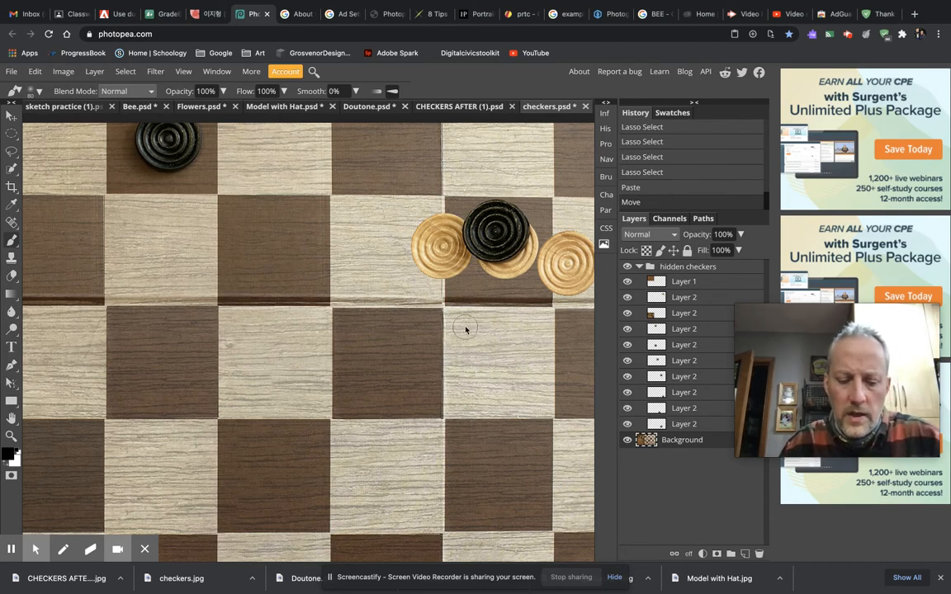
# Identify the copied checkers' layer by toggling its visibility, and select the Layer 2 directly beneath it
pyautogui.scroll(-3, 465, 328)
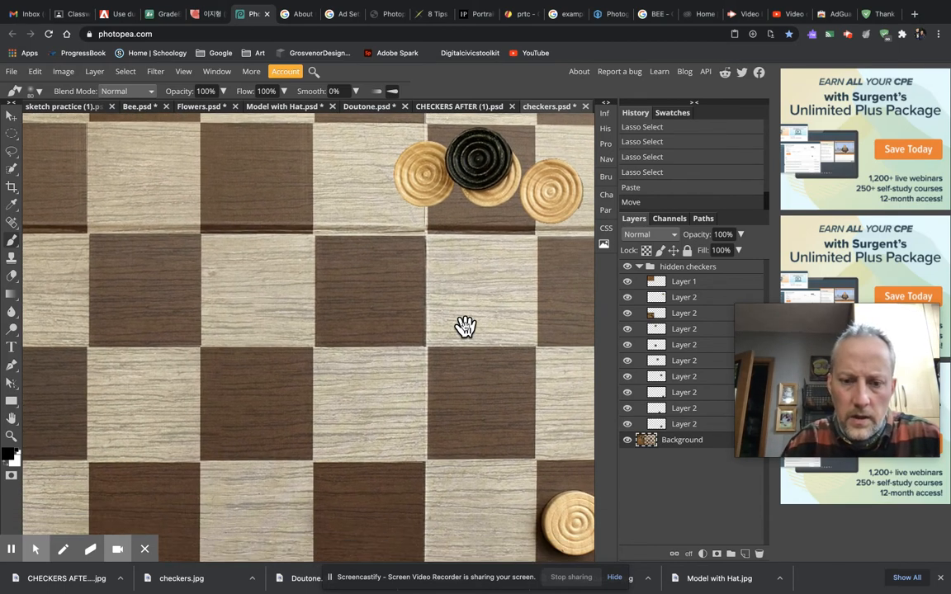
pyautogui.scroll(-5, 462, 325)
pyautogui.hscroll(3, 462, 325)
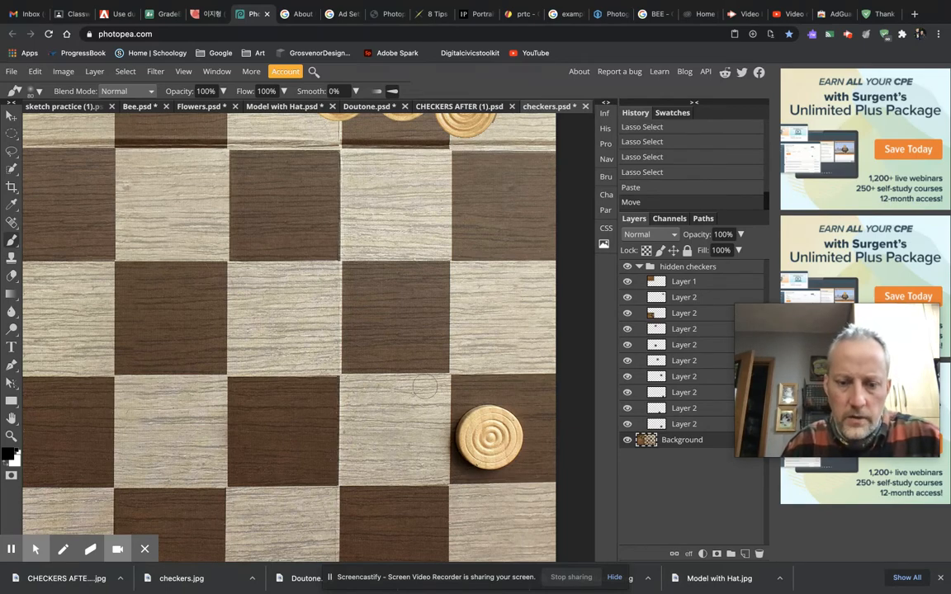
pyautogui.moveTo(394, 297); pyautogui.dragTo(457, 501)
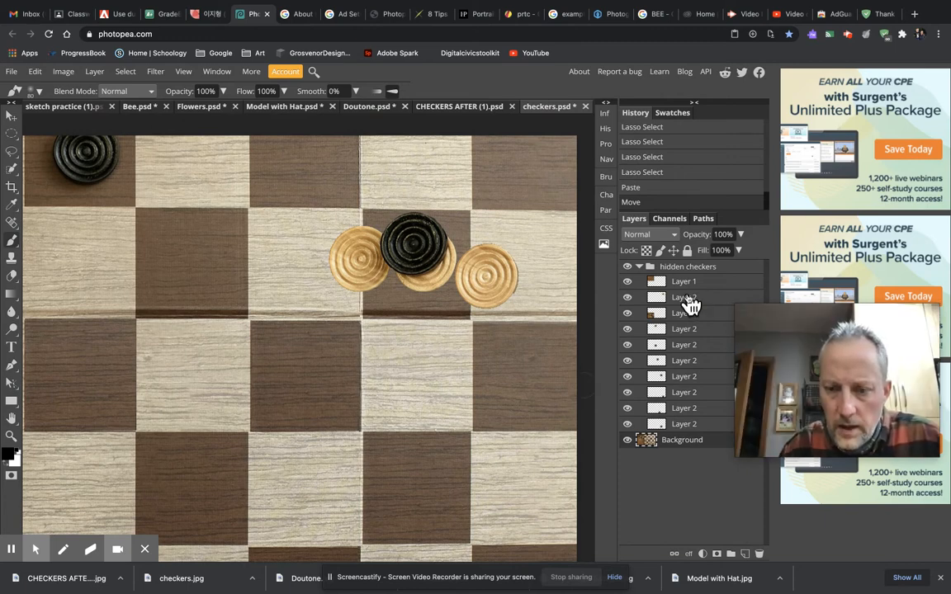
pyautogui.click(629, 298)
pyautogui.click(629, 298)
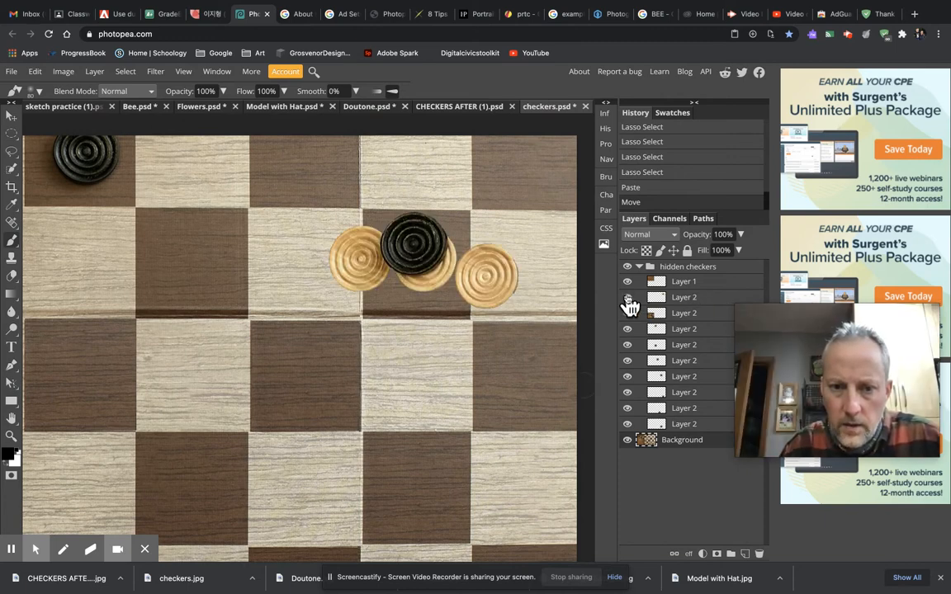
pyautogui.click(671, 314)
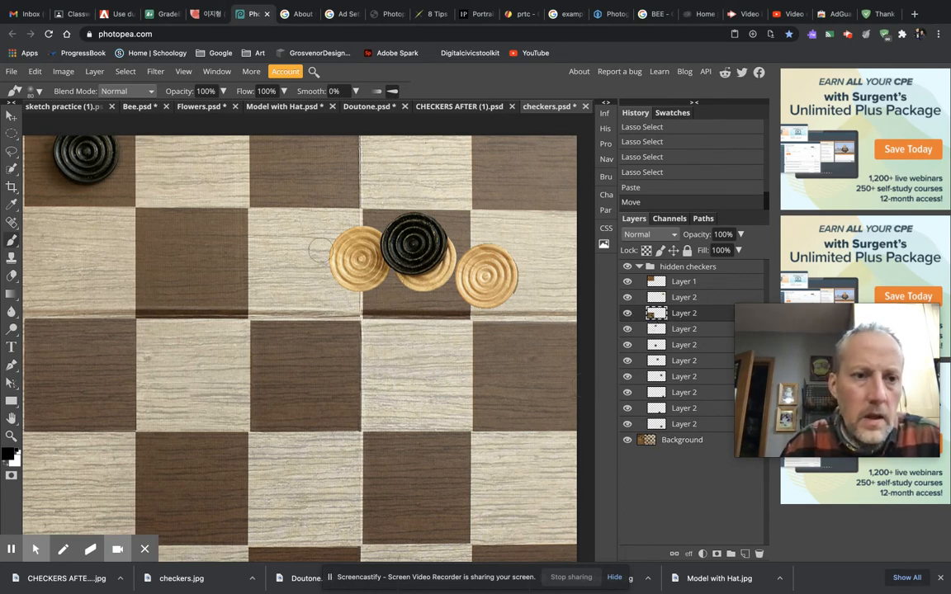
# Lower the Brush opacity to 49% and paint soft black shadows around the copied checkers on the upper-right board
pyautogui.click(222, 93)
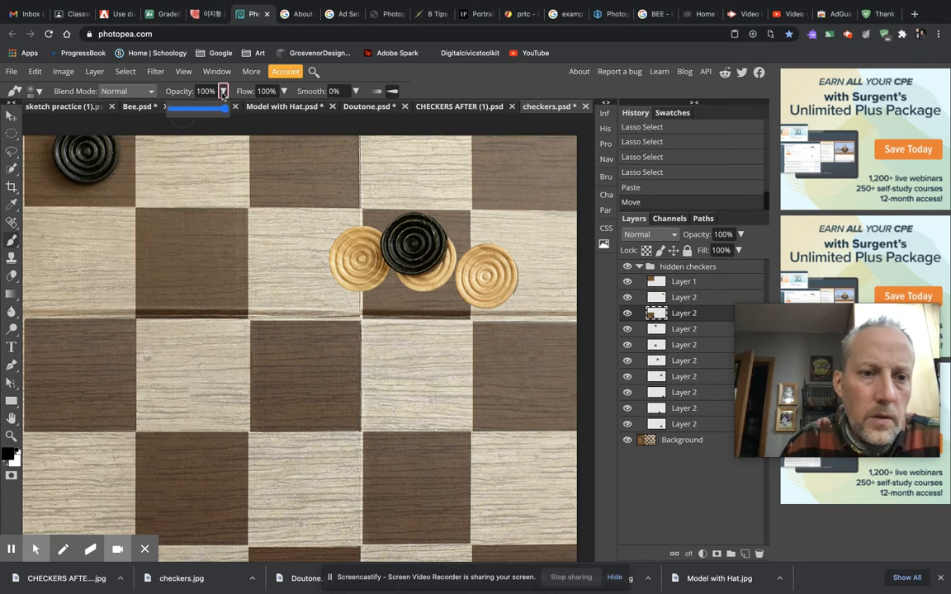
pyautogui.click(197, 110)
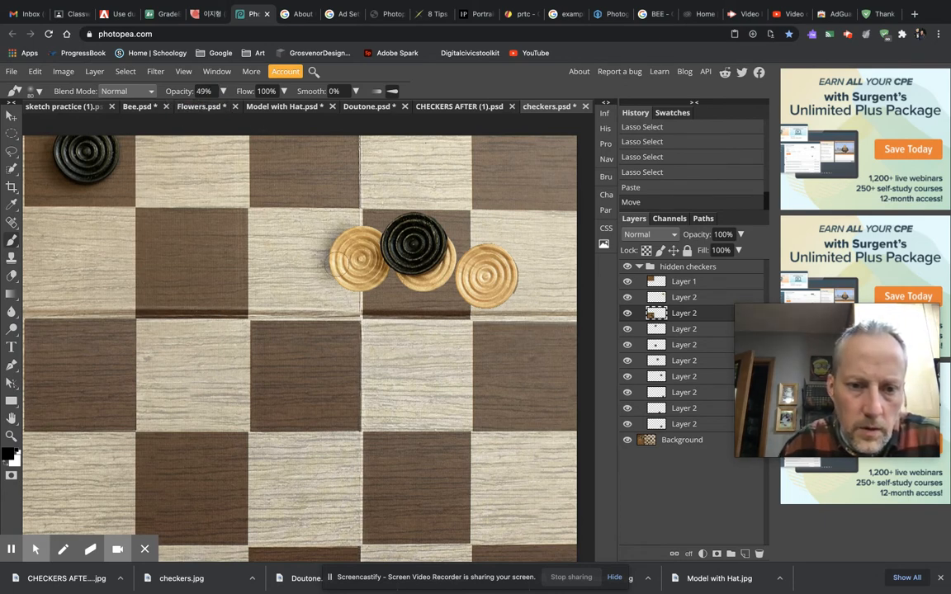
pyautogui.moveTo(336, 255); pyautogui.dragTo(331, 244)
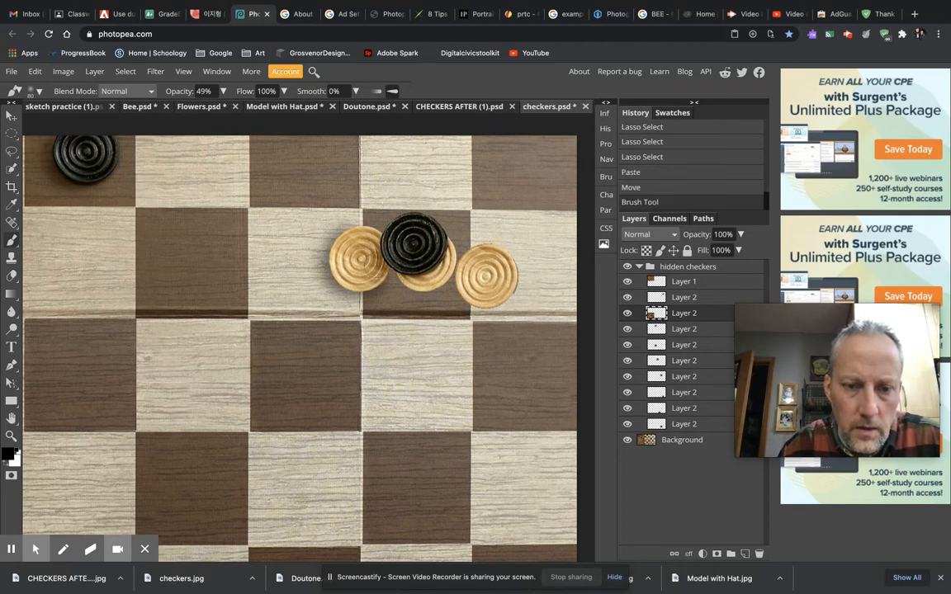
pyautogui.moveTo(577, 141); pyautogui.dragTo(570, 169)
pyautogui.moveTo(347, 243)
pyautogui.mouseDown()
pyautogui.moveTo(405, 284)
pyautogui.moveTo(384, 258)
pyautogui.moveTo(398, 248)
pyautogui.mouseUp()
pyautogui.moveTo(456, 272); pyautogui.dragTo(455, 282)
pyautogui.moveTo(418, 251)
pyautogui.mouseDown()
pyautogui.moveTo(419, 270)
pyautogui.moveTo(448, 268)
pyautogui.moveTo(423, 281)
pyautogui.moveTo(431, 264)
pyautogui.moveTo(355, 254)
pyautogui.mouseUp()
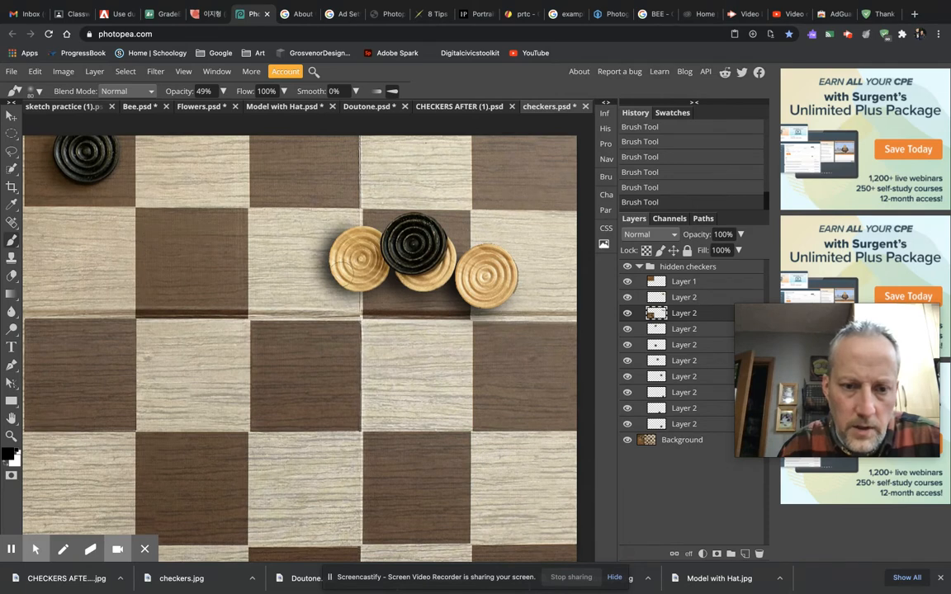
# Darken the shadow along the leftmost copied checker's edge, comparing the board with and without the last stroke
pyautogui.moveTo(329, 242); pyautogui.dragTo(335, 286)
pyautogui.hotkey('ctrl', 'z')
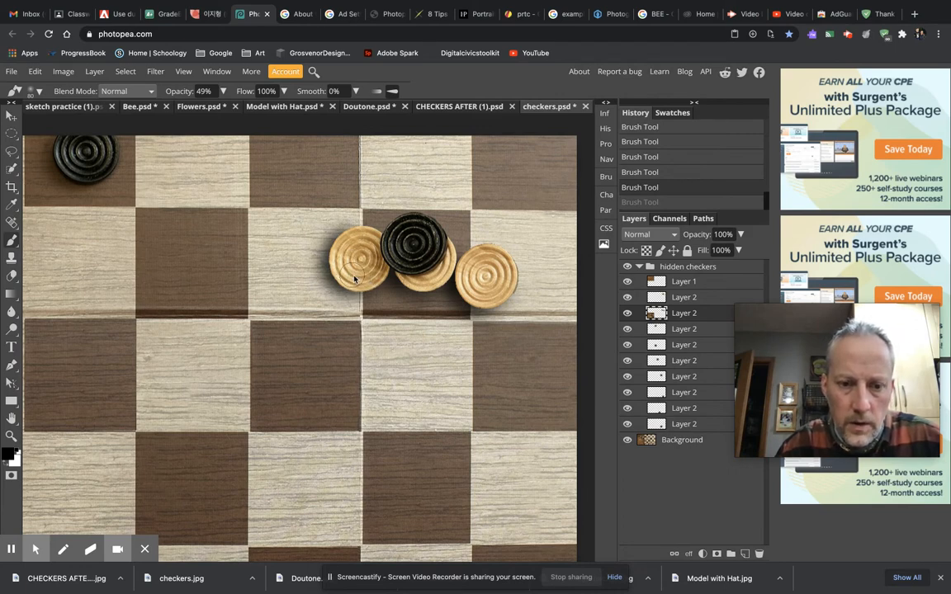
pyautogui.hotkey('ctrl', 'shift', 'z')
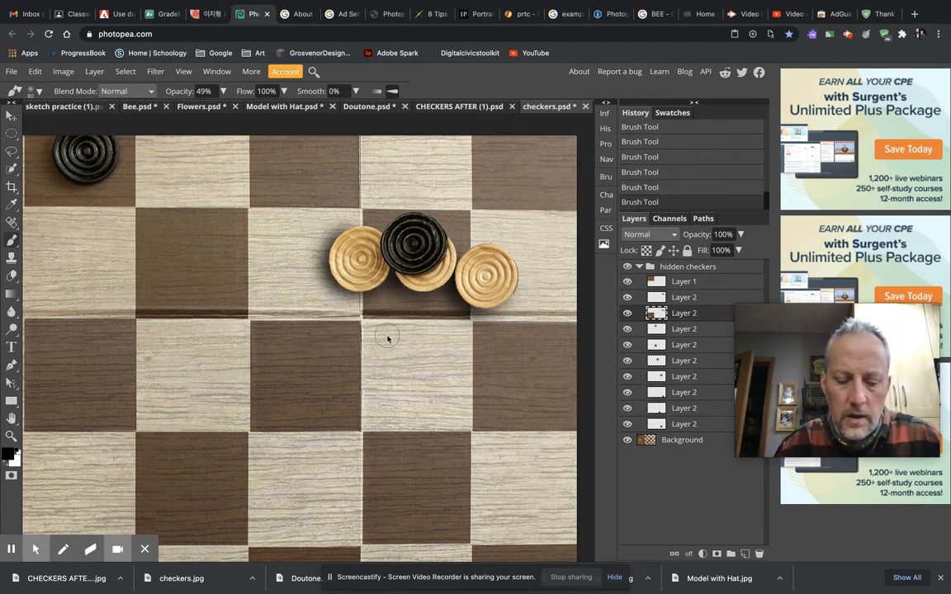
pyautogui.hotkey('ctrl', '0')
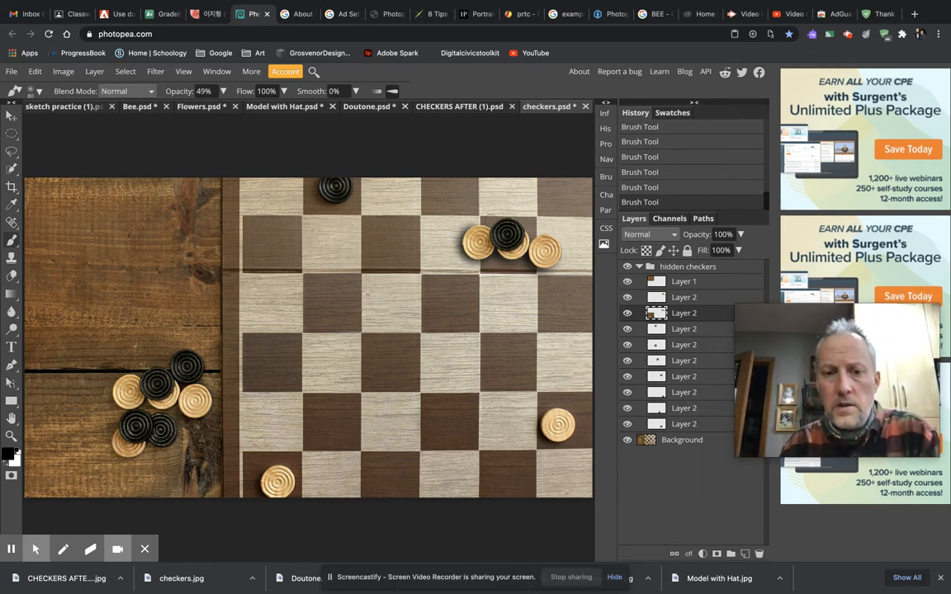
# Examine the title lettering and its shadow up close in the CHECKERS AFTER example
pyautogui.click(477, 107)
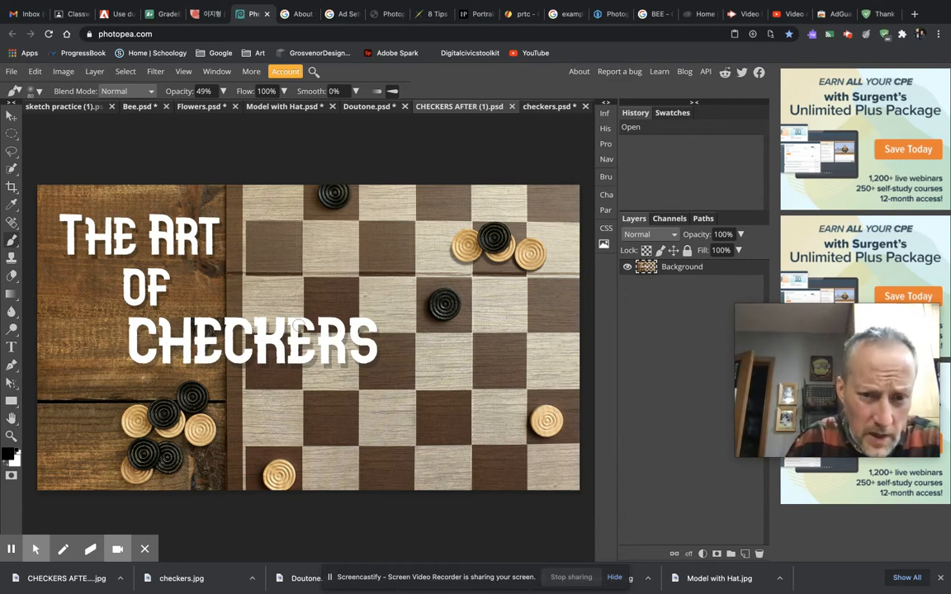
pyautogui.scroll(5, 330, 360)
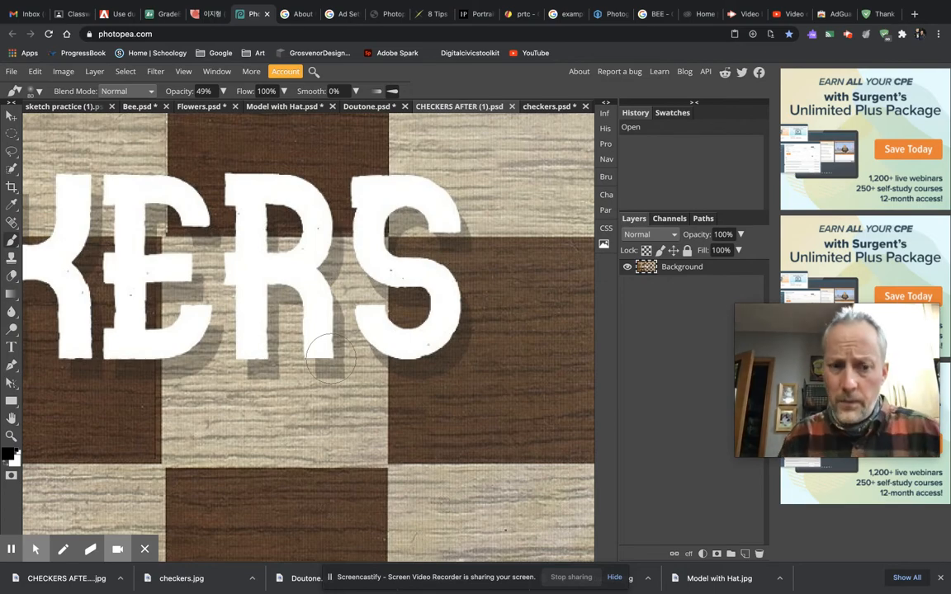
pyautogui.scroll(-5, 331, 359)
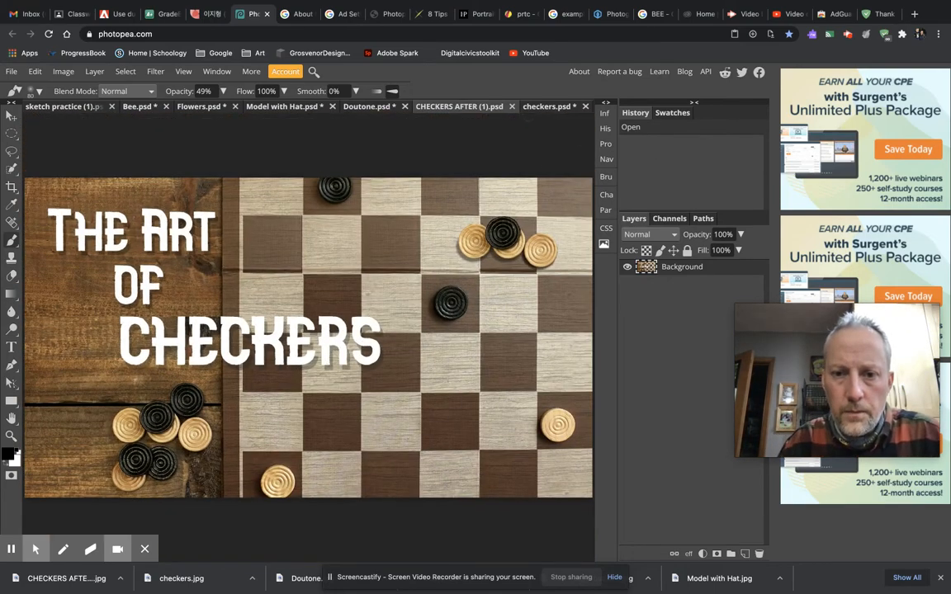
pyautogui.click(545, 108)
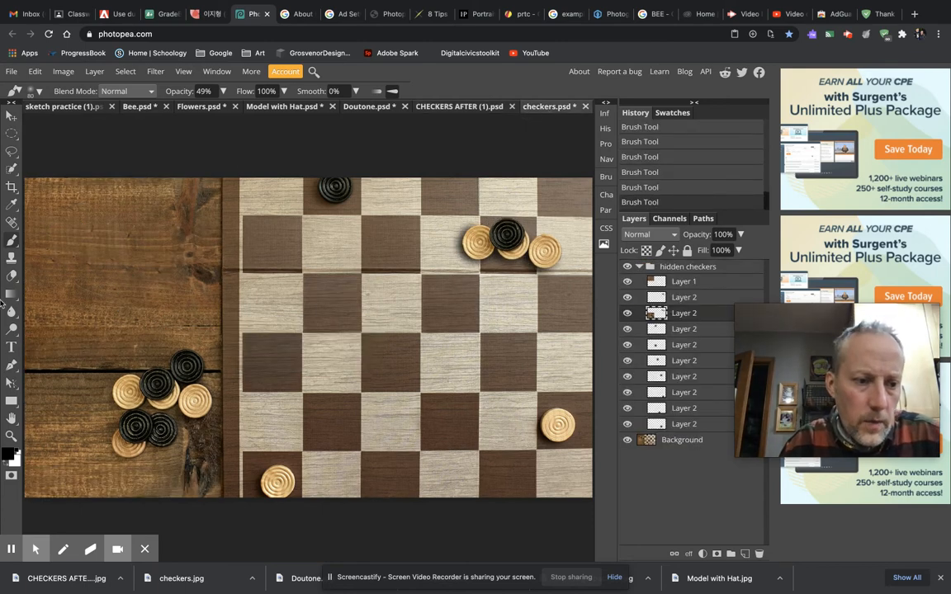
# Set the Type tool's text color to white (ffffff) and check the title placement in the CHECKERS AFTER example
pyautogui.click(11, 347)
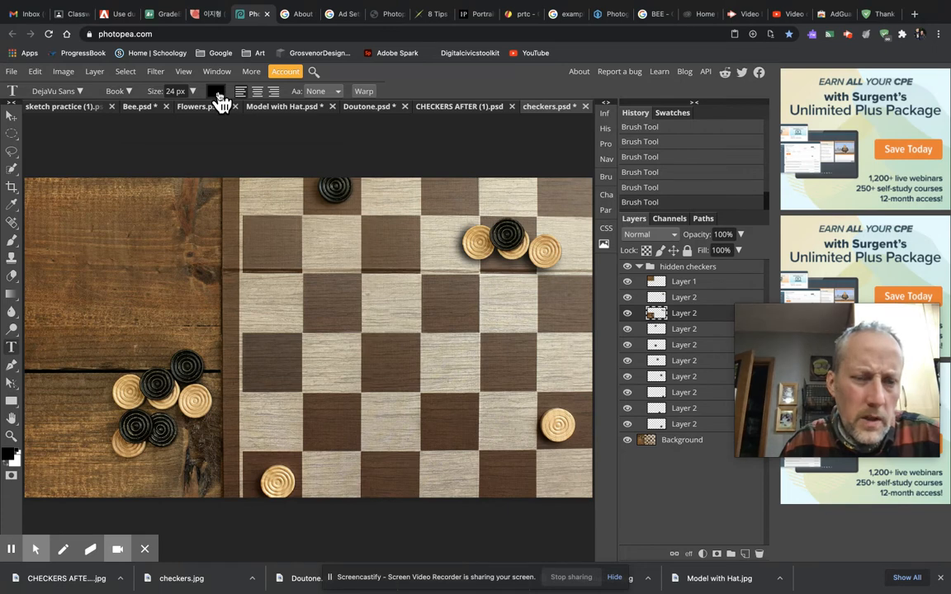
pyautogui.click(215, 91)
pyautogui.moveTo(119, 184); pyautogui.dragTo(83, 180)
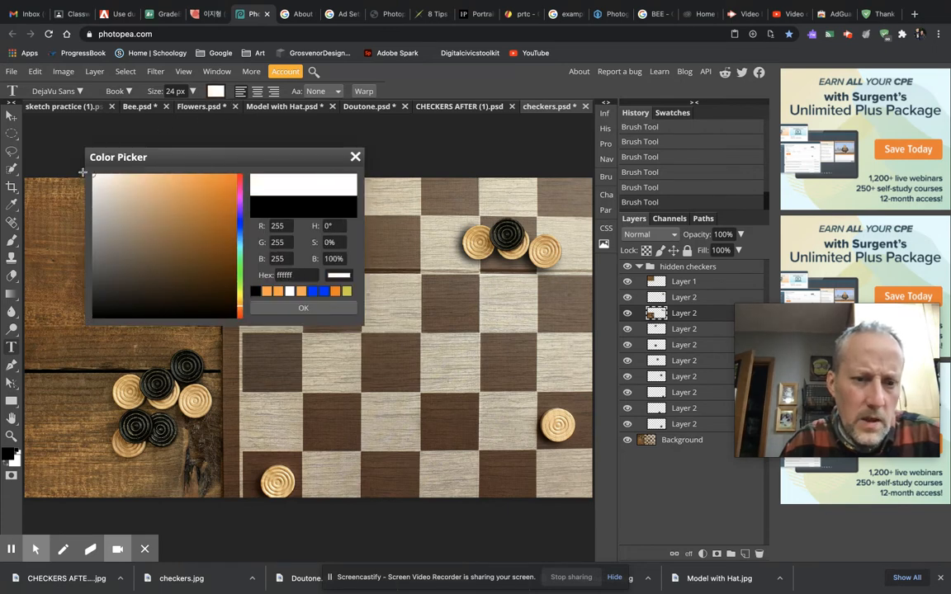
pyautogui.click(302, 308)
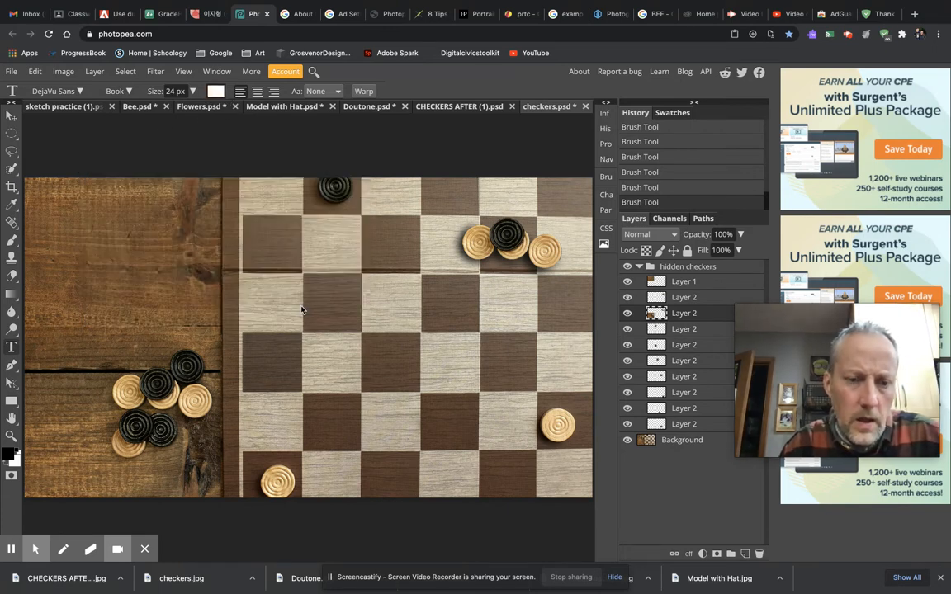
pyautogui.click(460, 108)
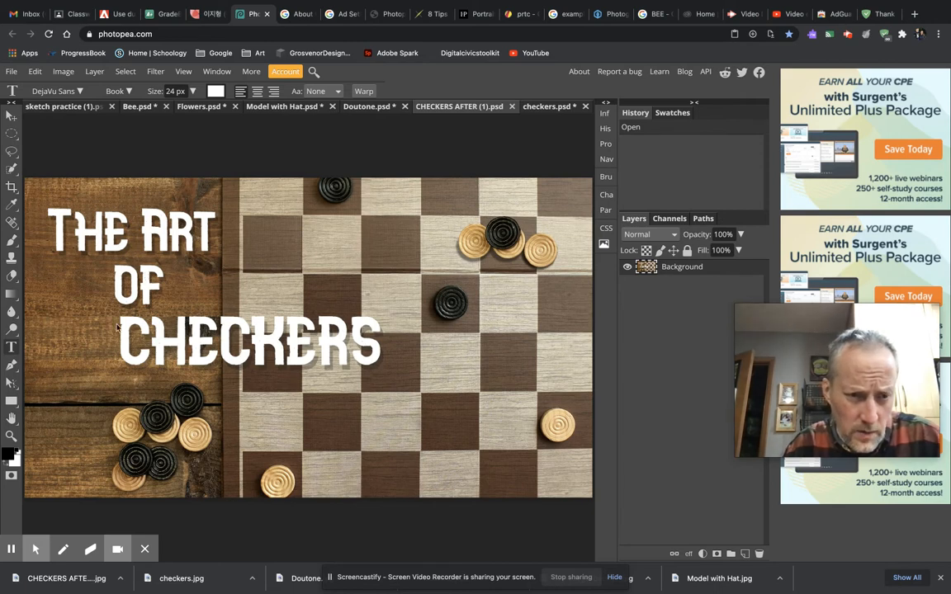
pyautogui.click(545, 108)
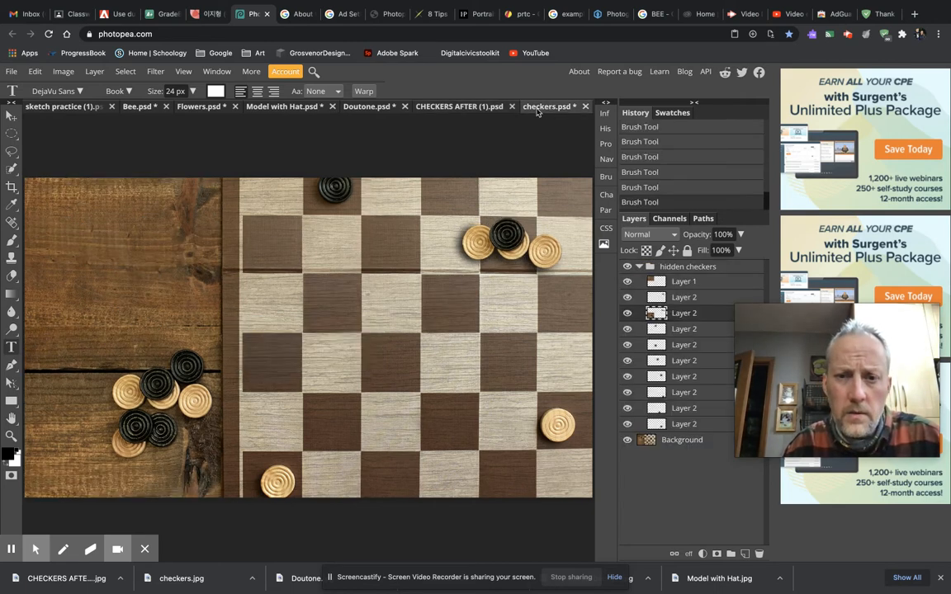
# Start a text layer on the wood panel, move it above the hidden checkers group and collapse the group
pyautogui.click(141, 262)
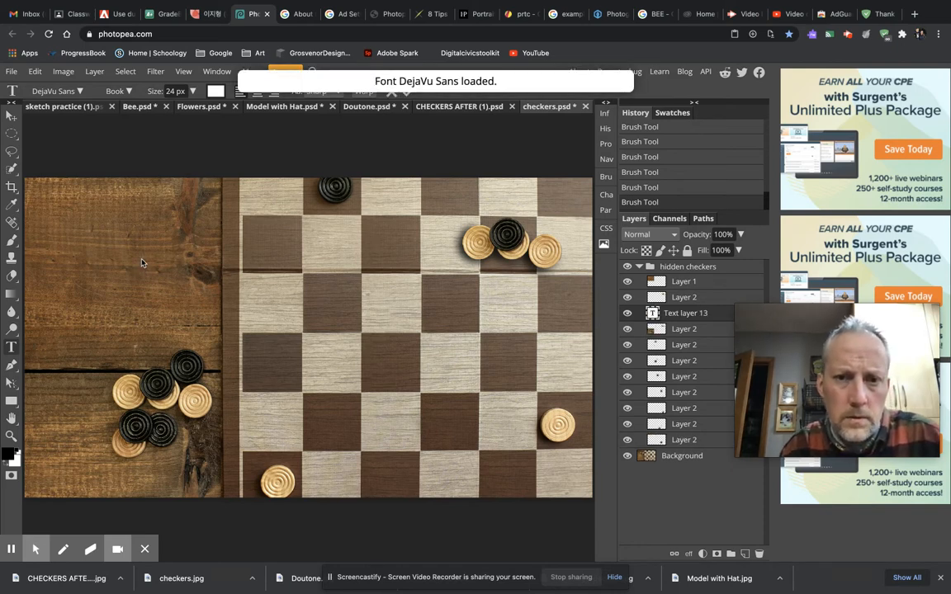
pyautogui.moveTo(684, 313); pyautogui.dragTo(684, 269)
pyautogui.click(640, 282)
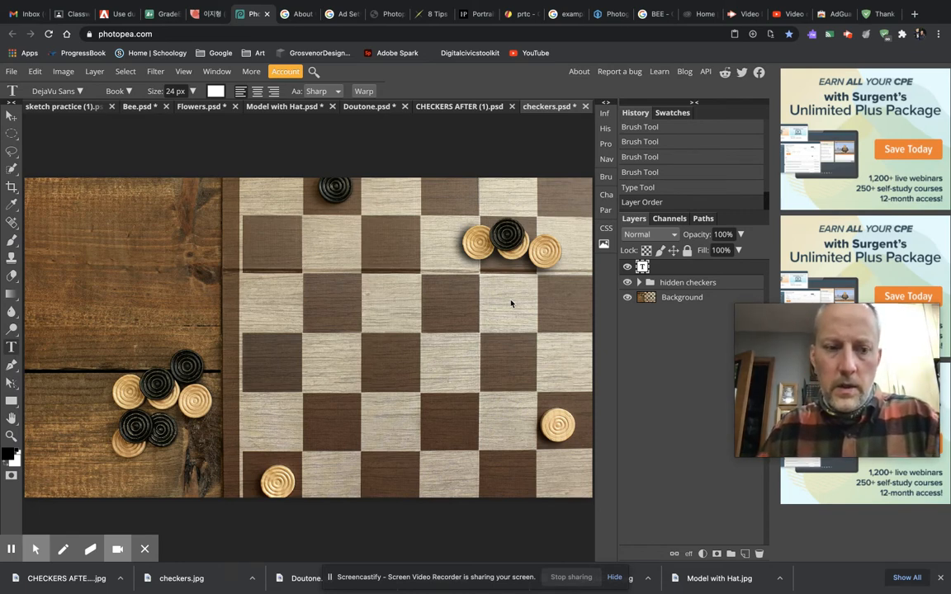
# Try to enter the title text on the wood area by starting another text layer
pyautogui.press('e')
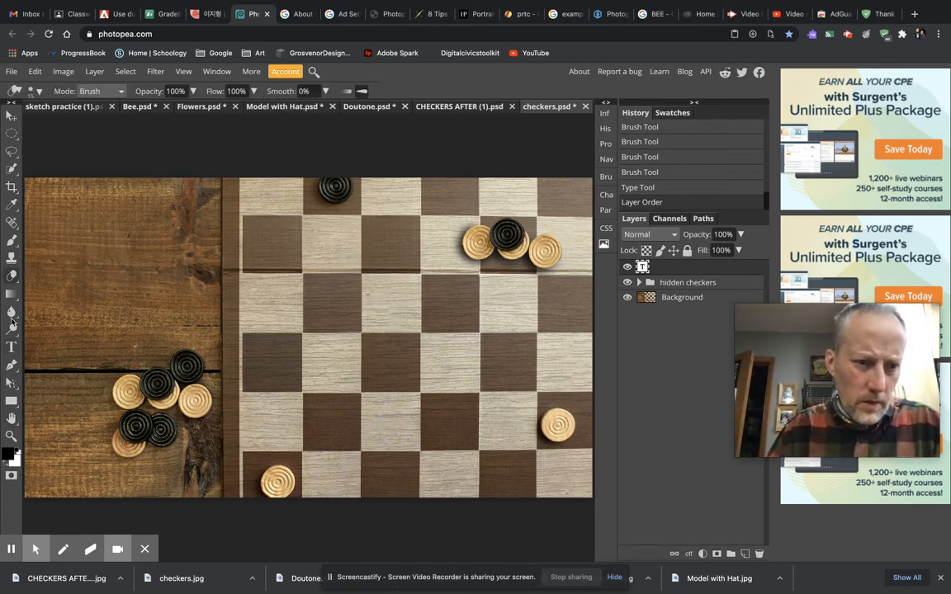
pyautogui.click(12, 347)
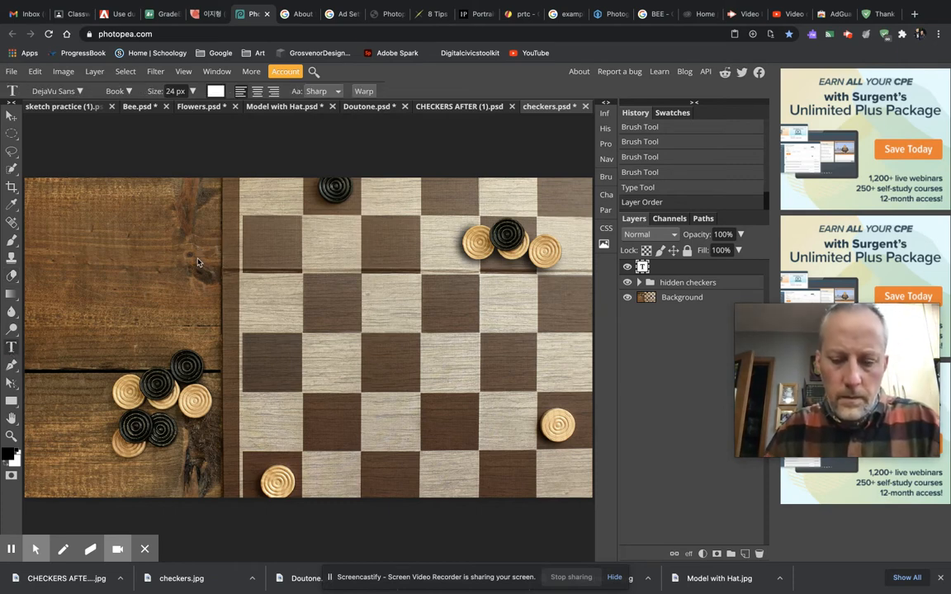
pyautogui.press('e')
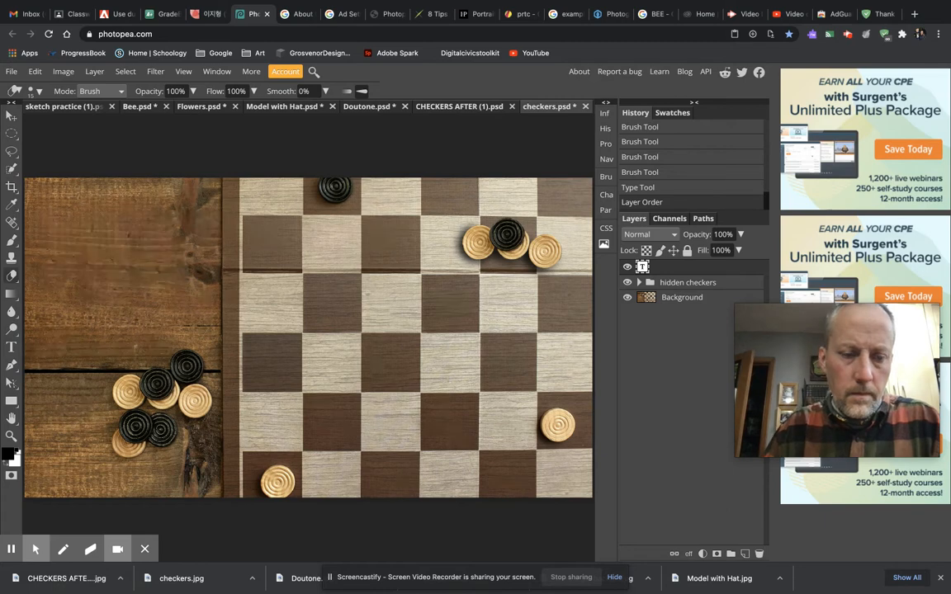
pyautogui.click(11, 346)
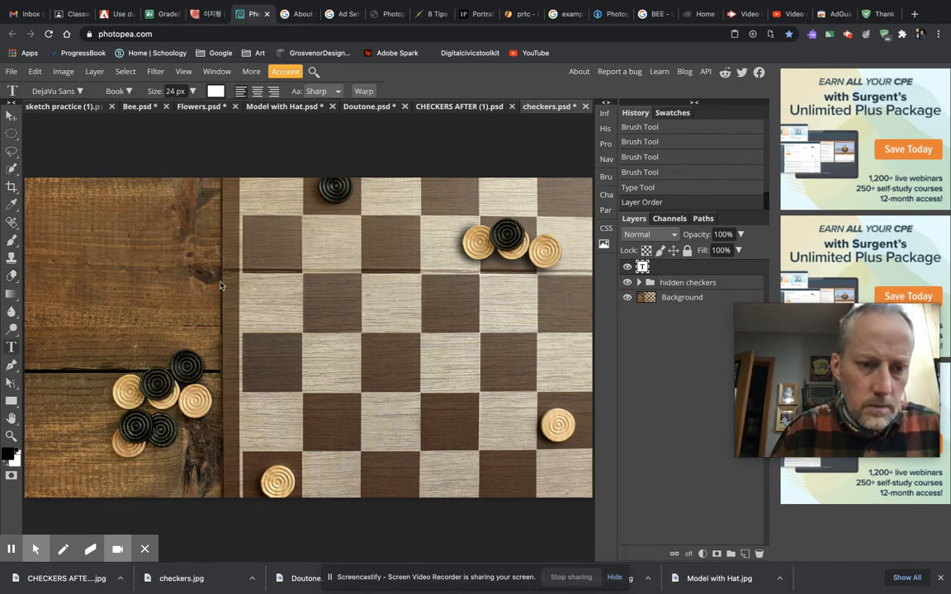
pyautogui.click(175, 249)
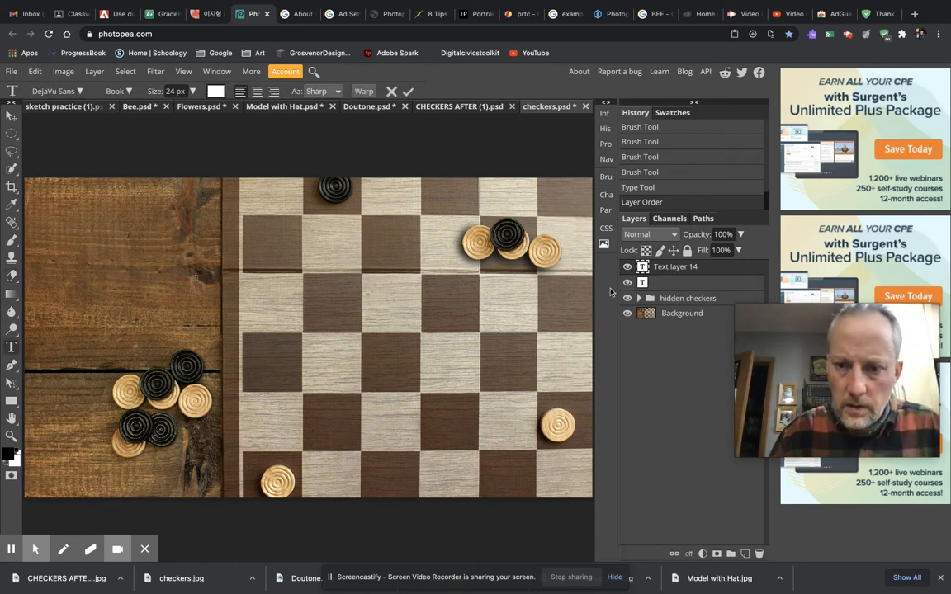
# Delete both empty text layers above the hidden checkers group
pyautogui.click(664, 283)
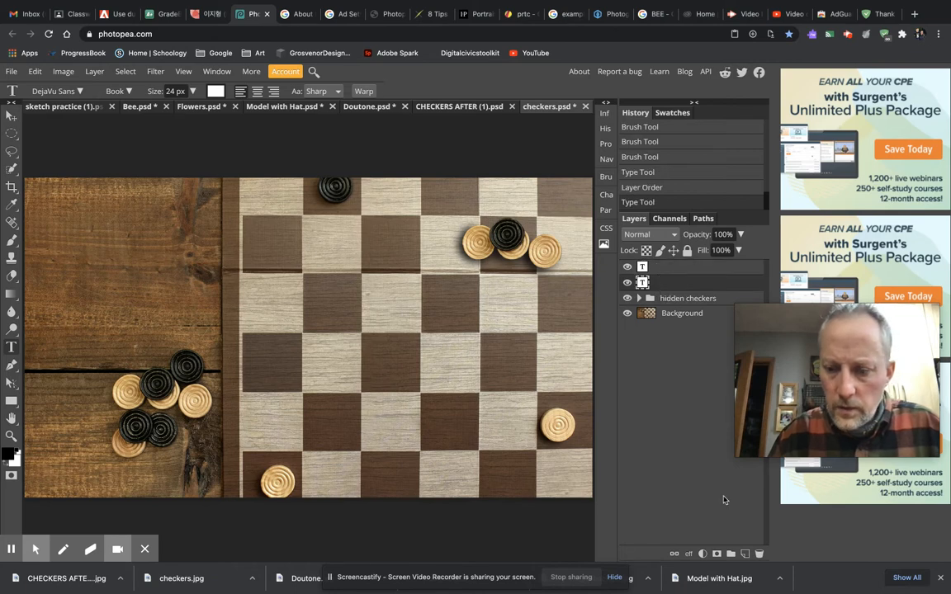
pyautogui.click(759, 553)
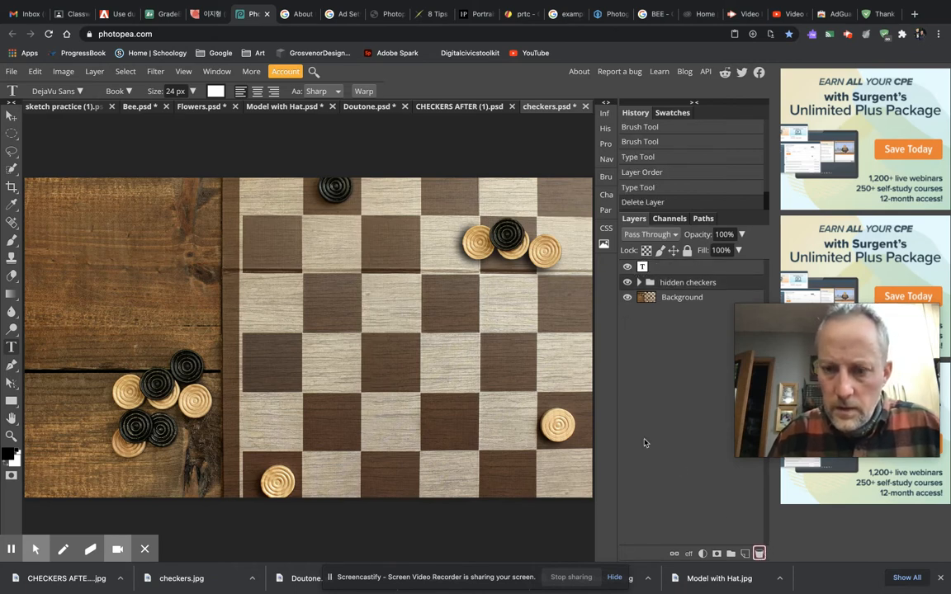
pyautogui.click(666, 269)
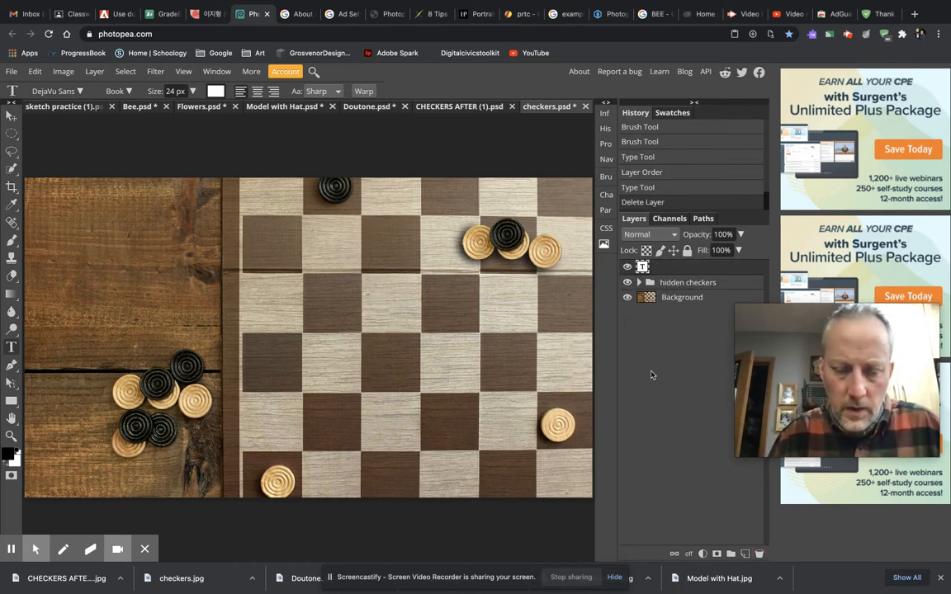
pyautogui.click(758, 554)
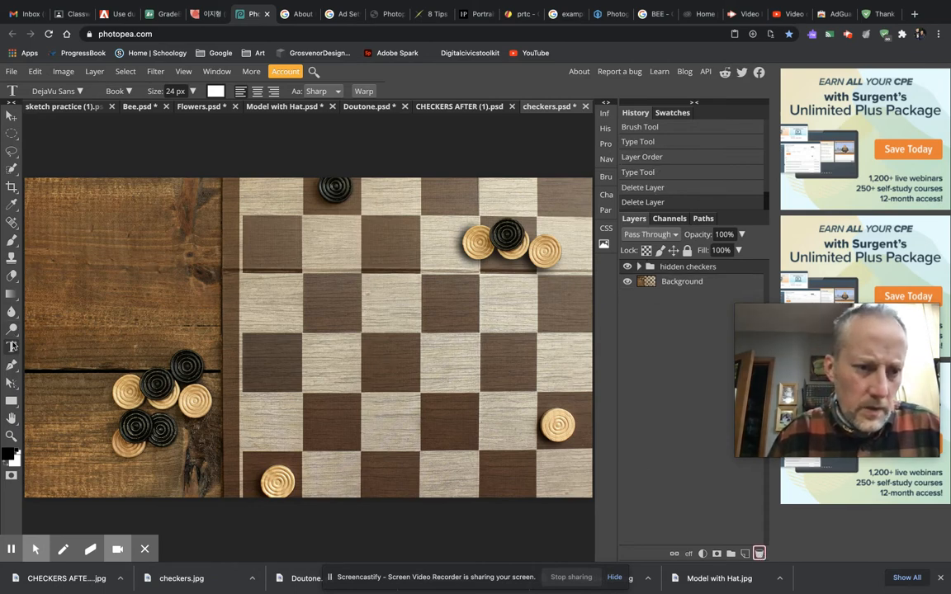
# Add the text "The Art" on the wood panel and enlarge it to 75 px
pyautogui.click(160, 234)
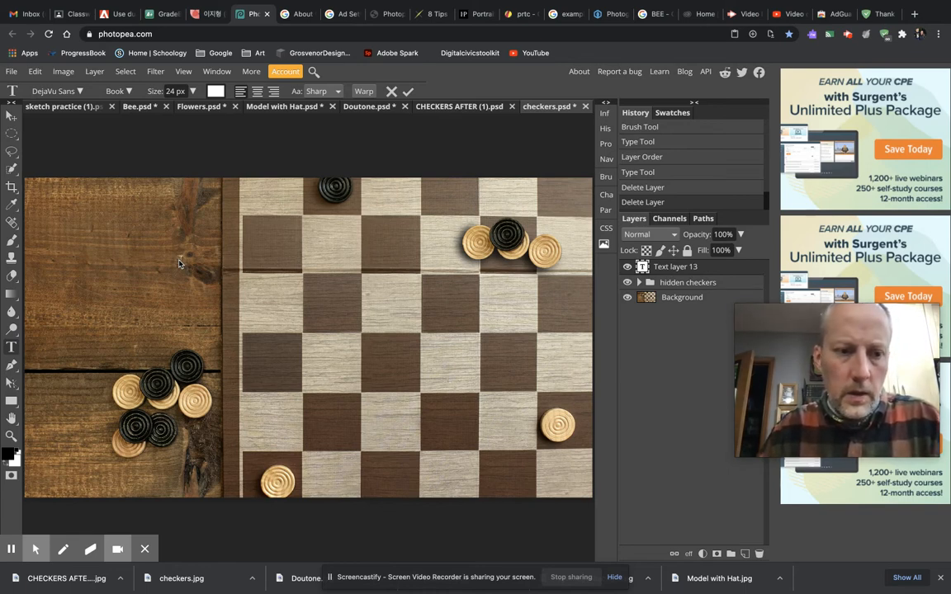
pyautogui.write('The Art')
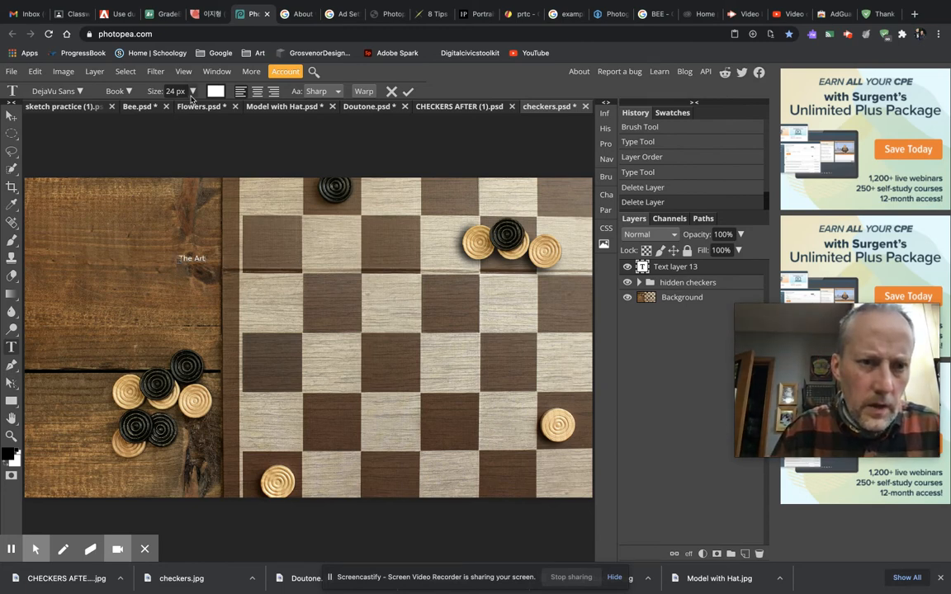
pyautogui.moveTo(196, 257); pyautogui.dragTo(177, 231)
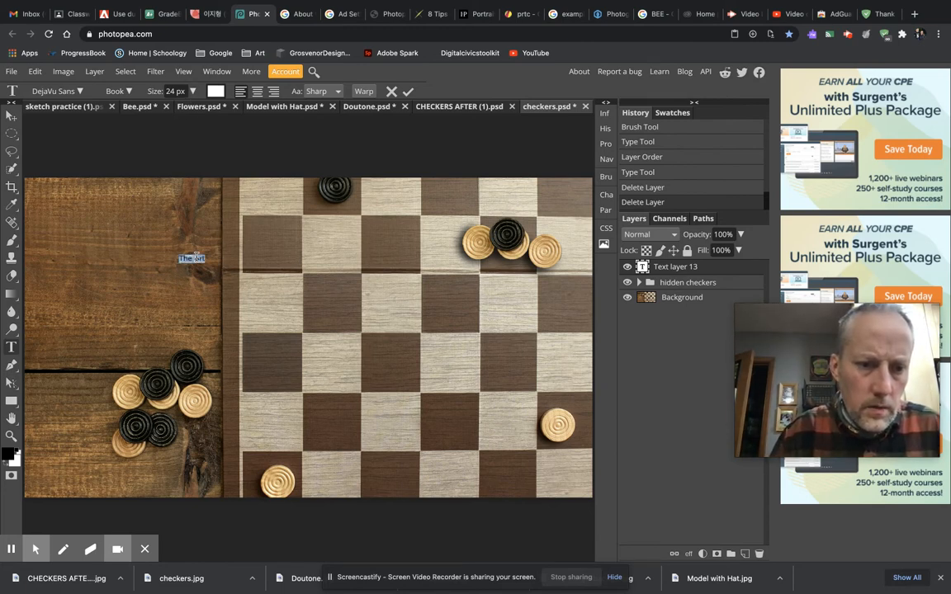
pyautogui.click(192, 90)
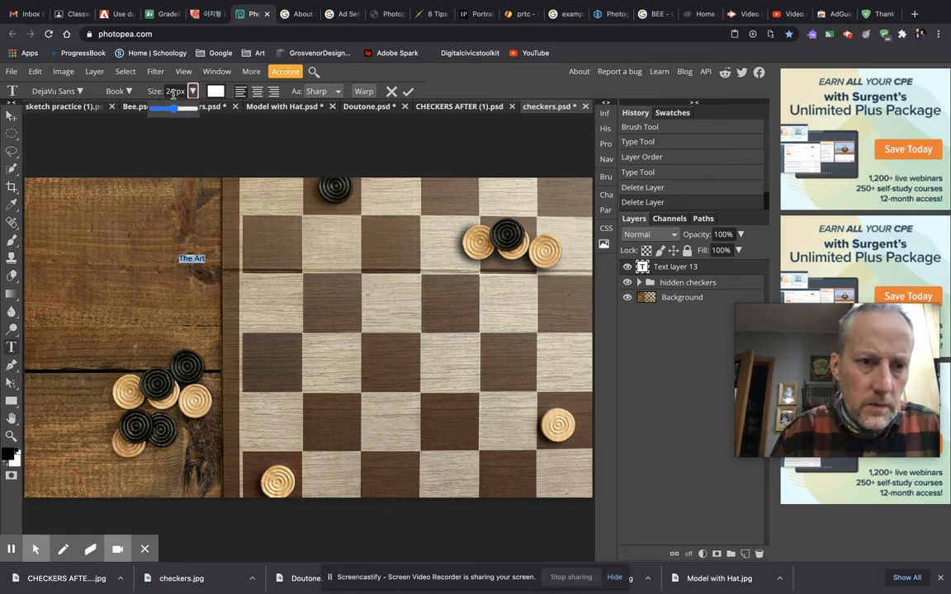
pyautogui.click(173, 92)
pyautogui.doubleClick(173, 92)
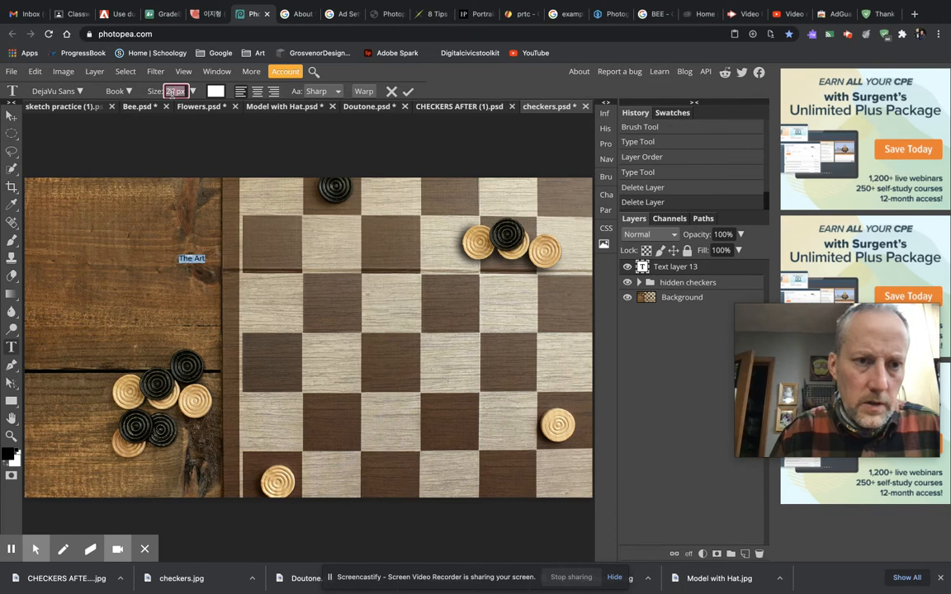
pyautogui.write('72')
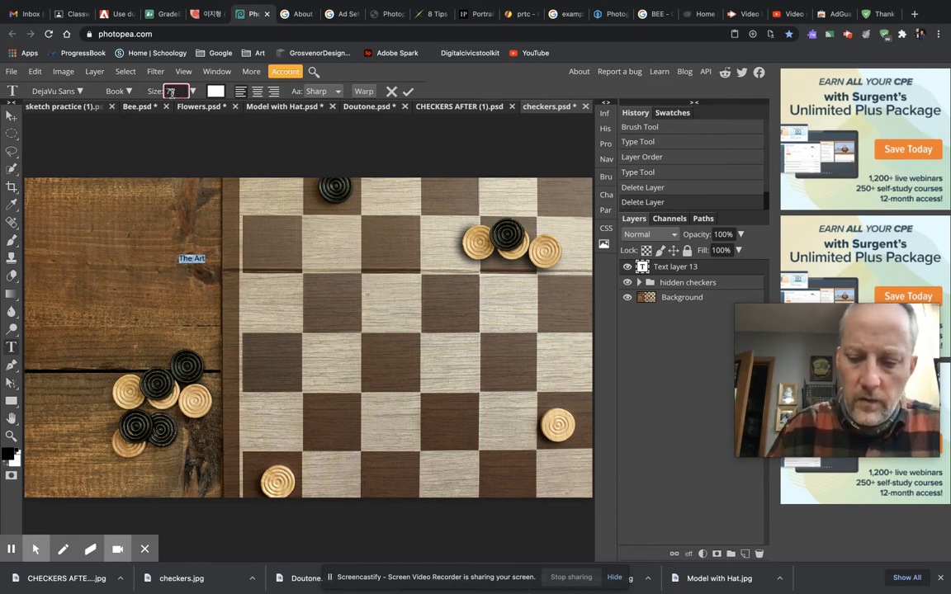
pyautogui.write('5')
pyautogui.press('Return')
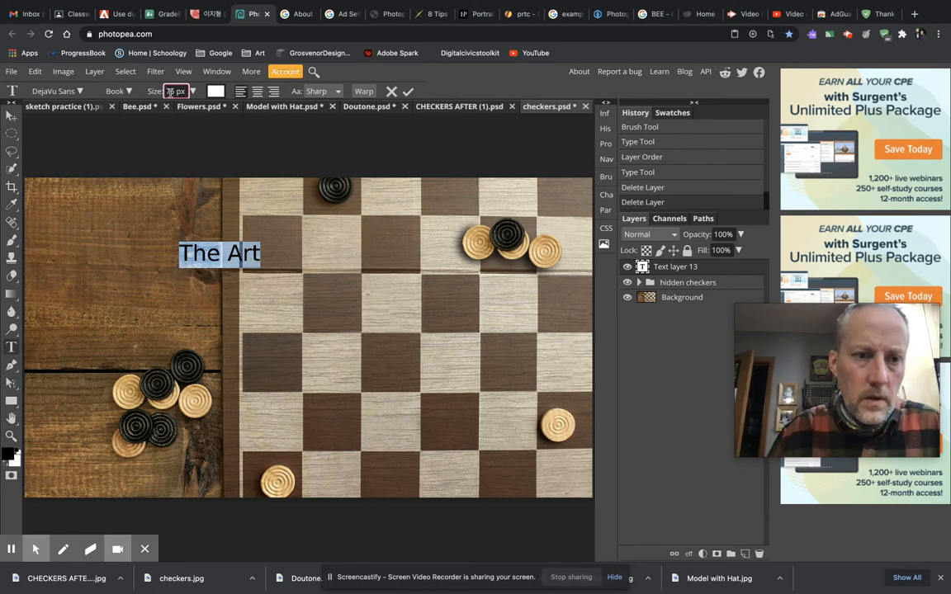
# Enlarge the "The Art" text further, trying 125 px before setting the size to 150 px
pyautogui.write('50')
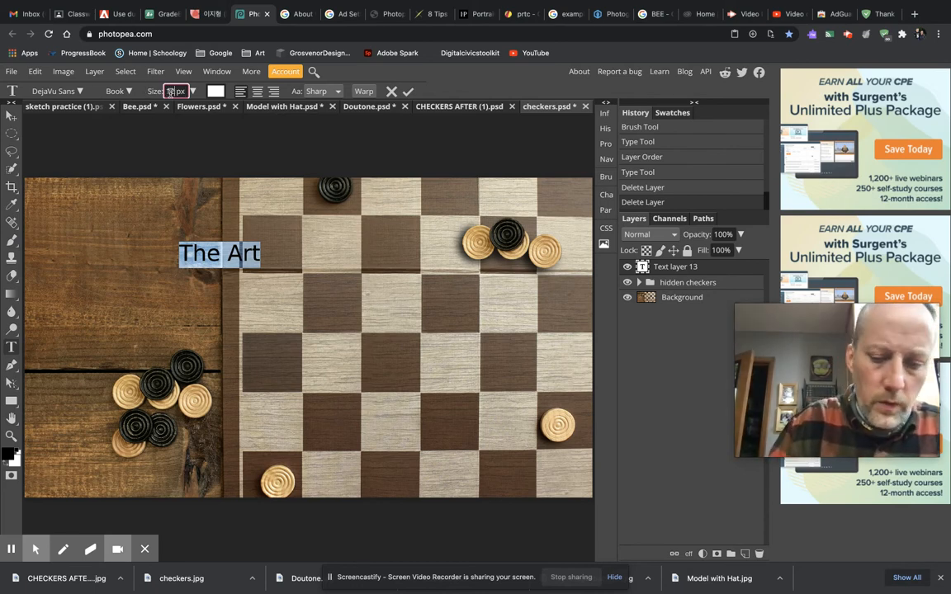
pyautogui.press('Return')
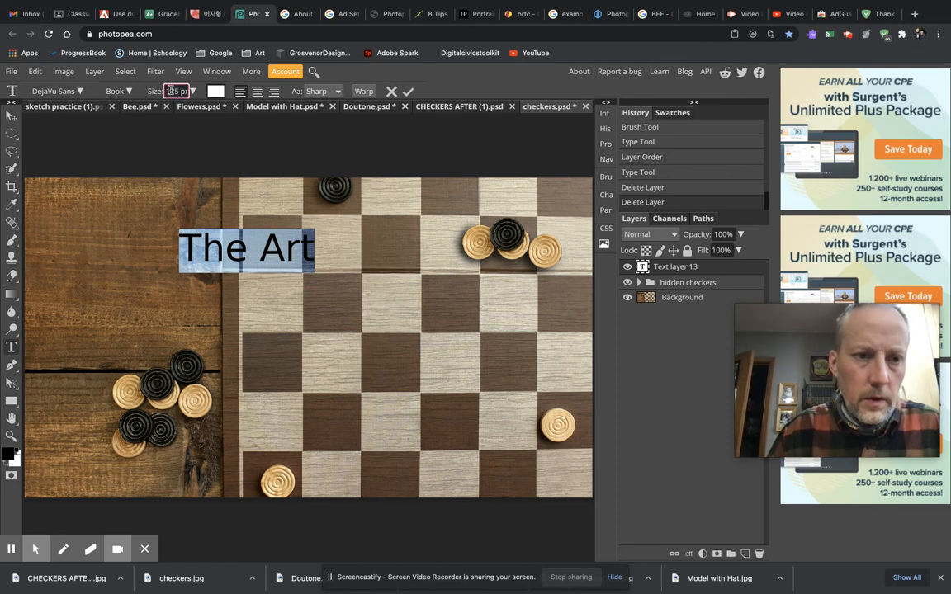
pyautogui.write('1')
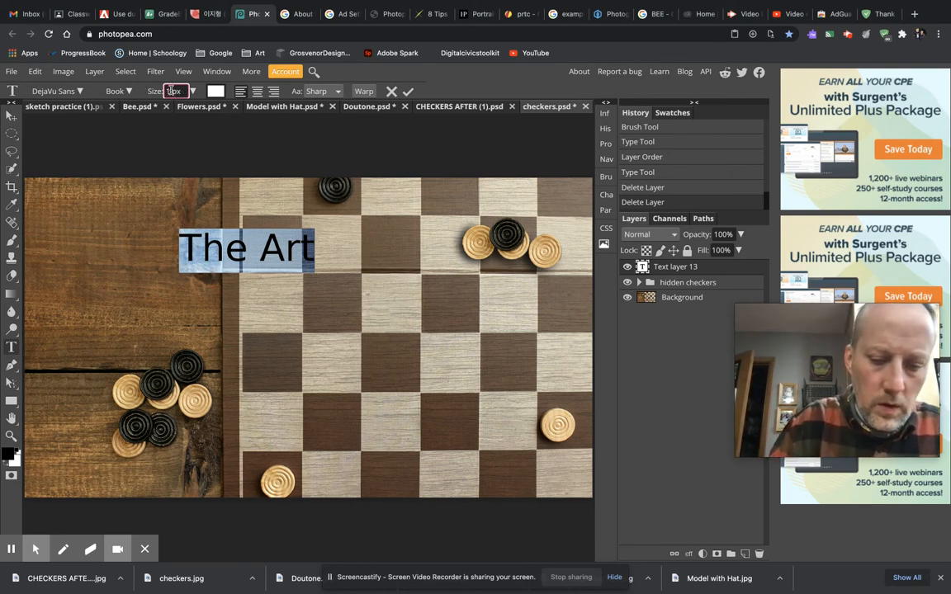
pyautogui.write('50')
pyautogui.press('Return')
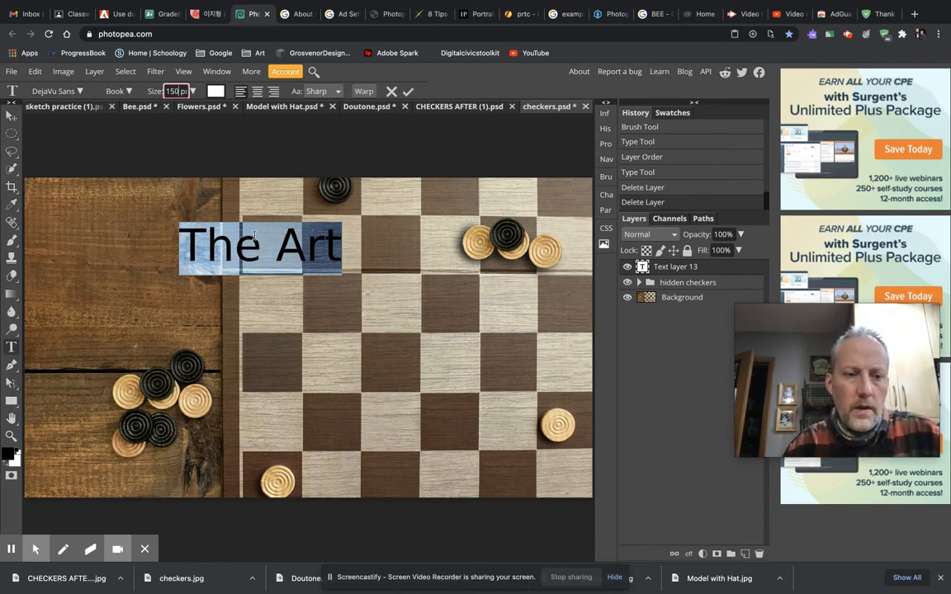
# Try the ExtraLight and Condensed styles of DejaVu Sans on the "The Art" text
pyautogui.click(128, 91)
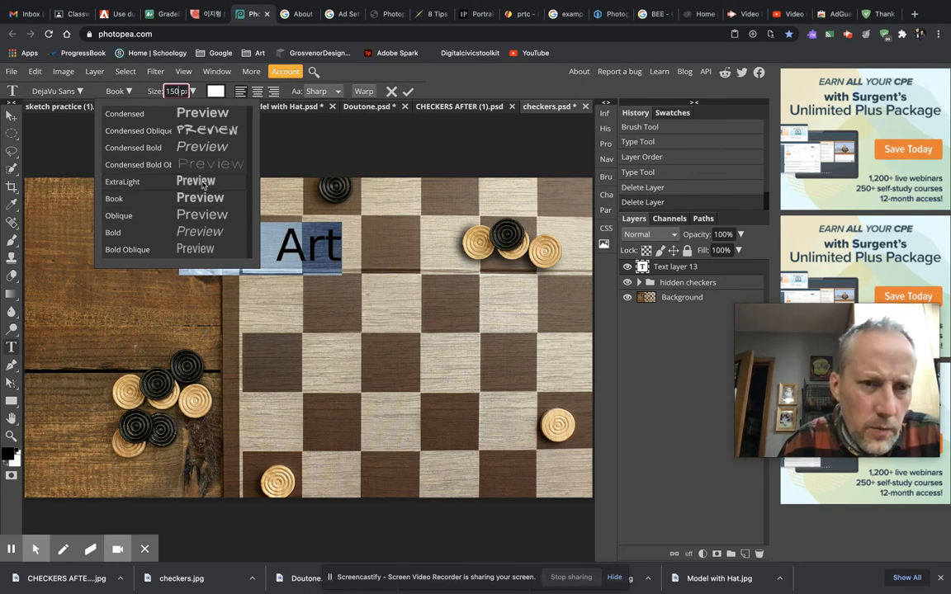
pyautogui.click(203, 183)
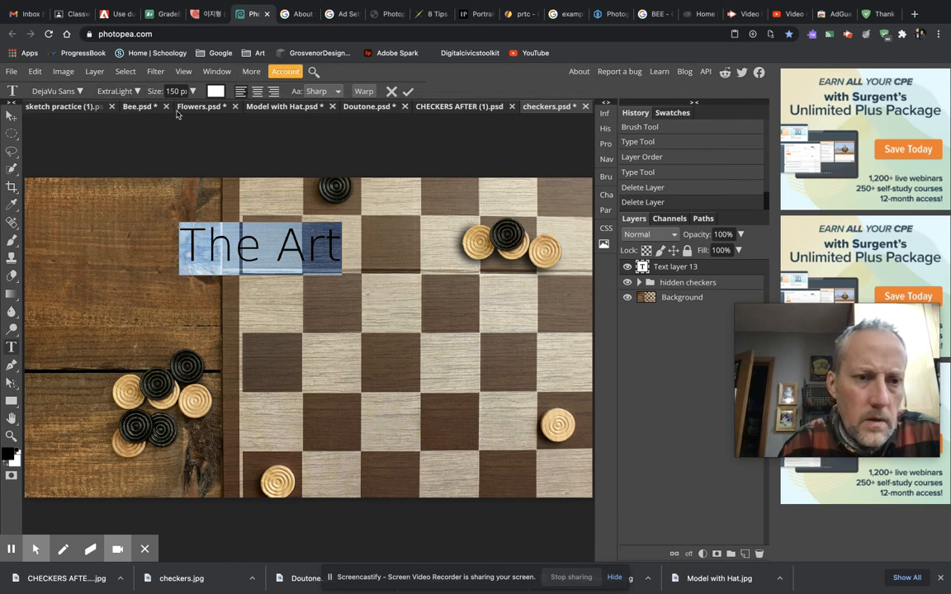
pyautogui.click(137, 93)
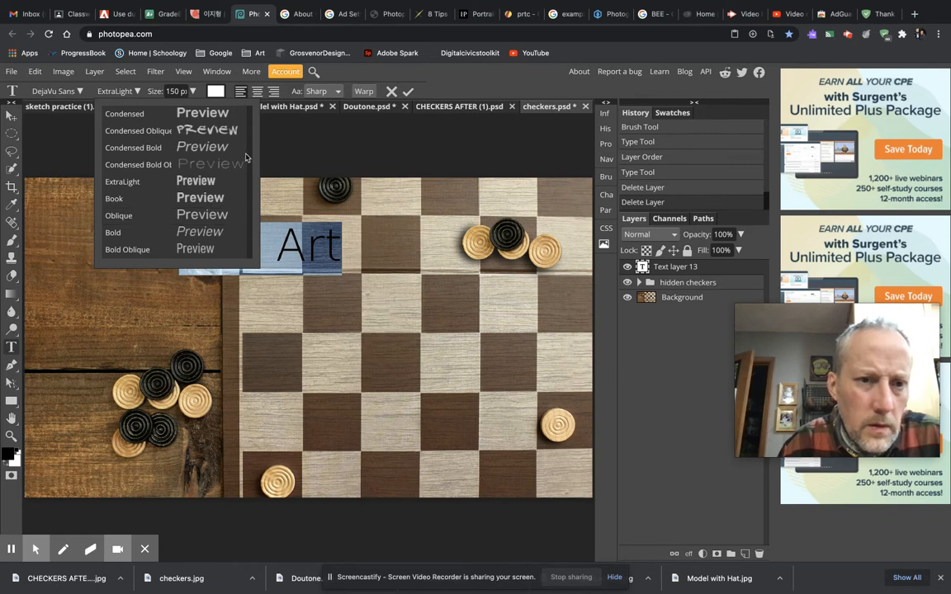
pyautogui.click(204, 118)
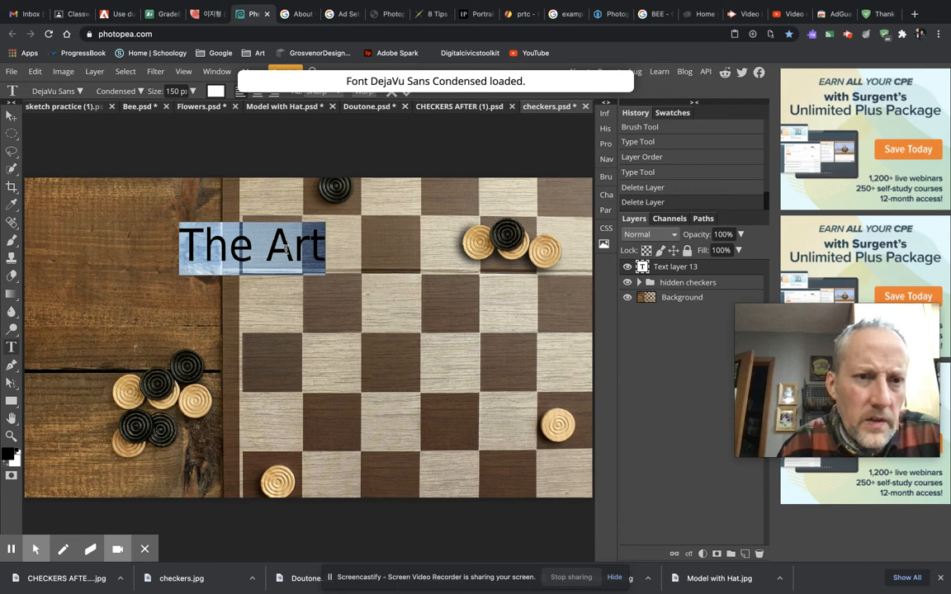
# Change the font of the "The Art" text to Denk One and commit the text layer
pyautogui.click(72, 93)
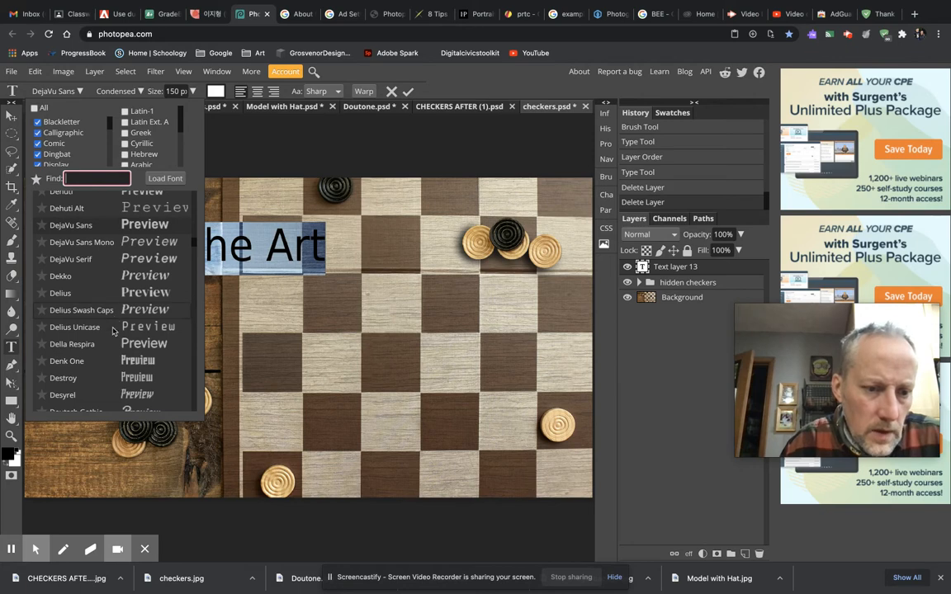
pyautogui.click(130, 363)
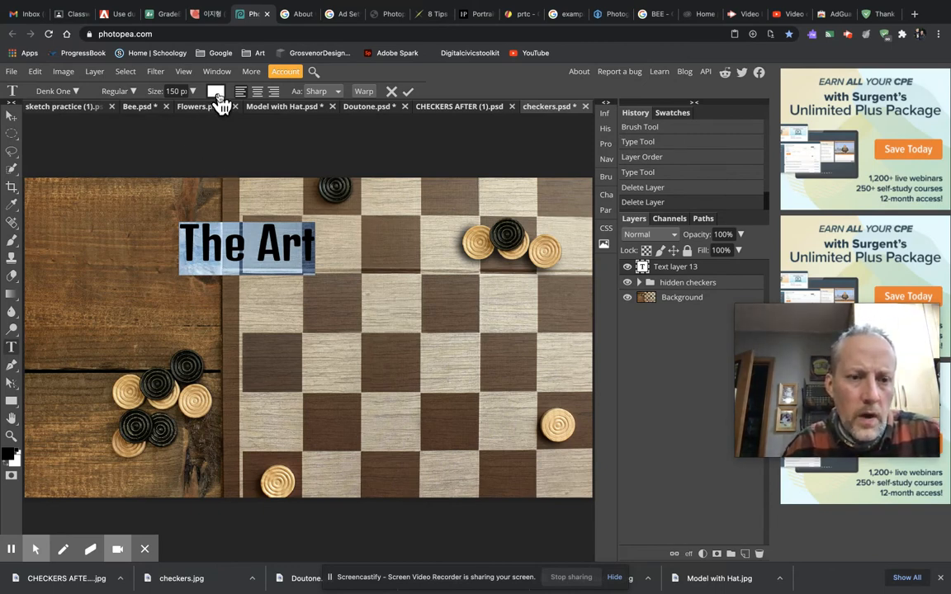
pyautogui.click(317, 258)
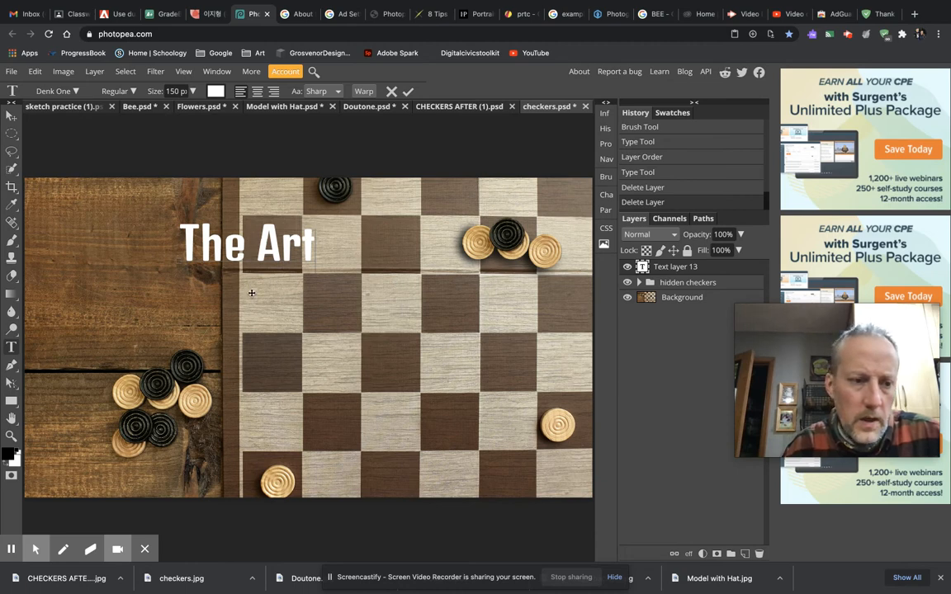
pyautogui.click(11, 349)
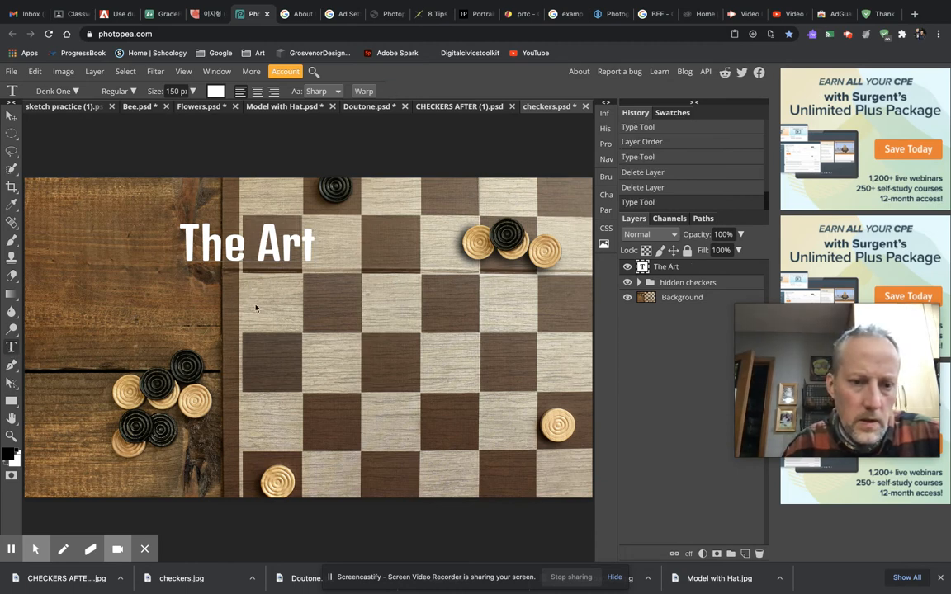
# Add a separate text layer below "The Art" reading "of" and "Checkers" on two lines
pyautogui.click(253, 295)
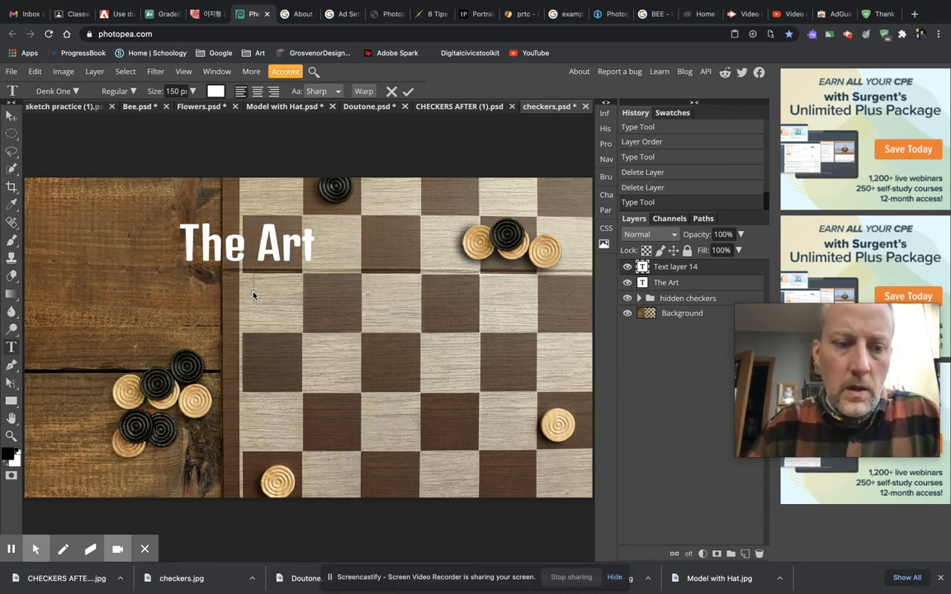
pyautogui.write('of')
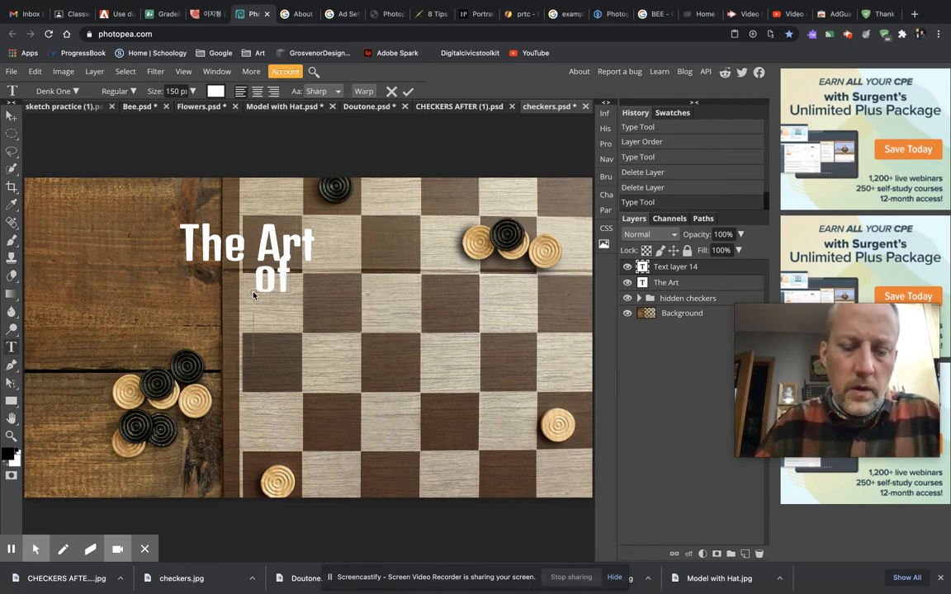
pyautogui.write('che')
pyautogui.press('BackSpace')
pyautogui.press('BackSpace')
pyautogui.press('BackSpace')
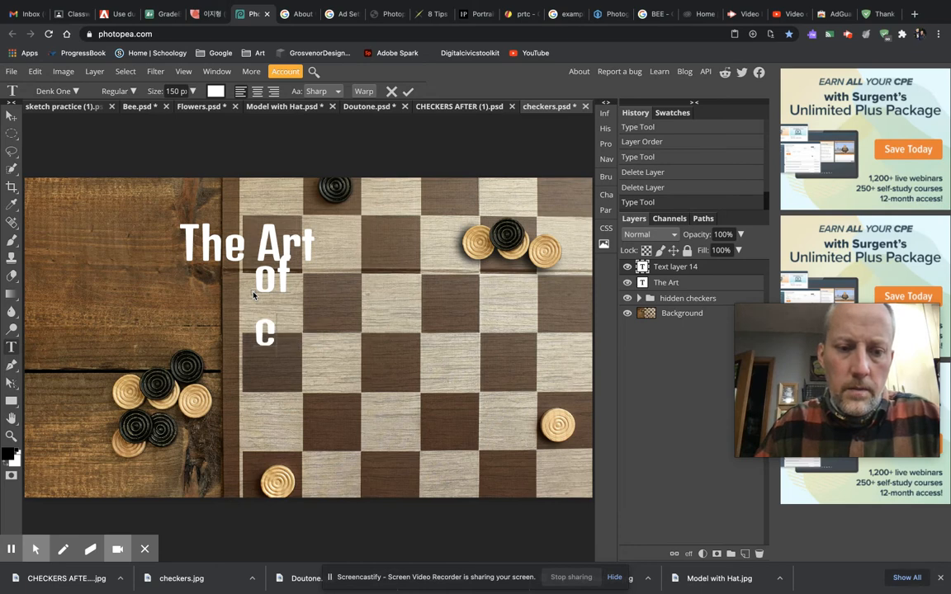
pyautogui.write('Che')
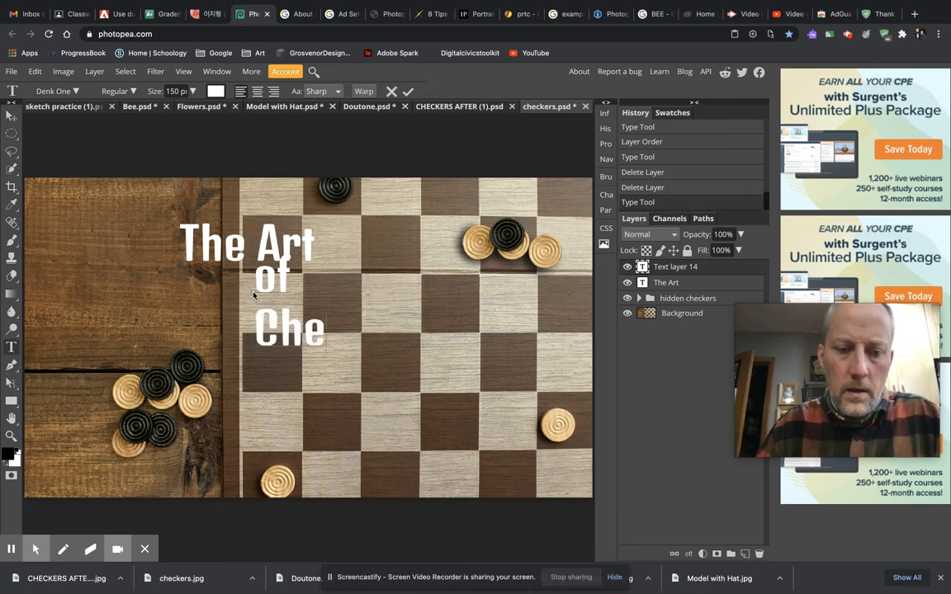
pyautogui.write('ckers')
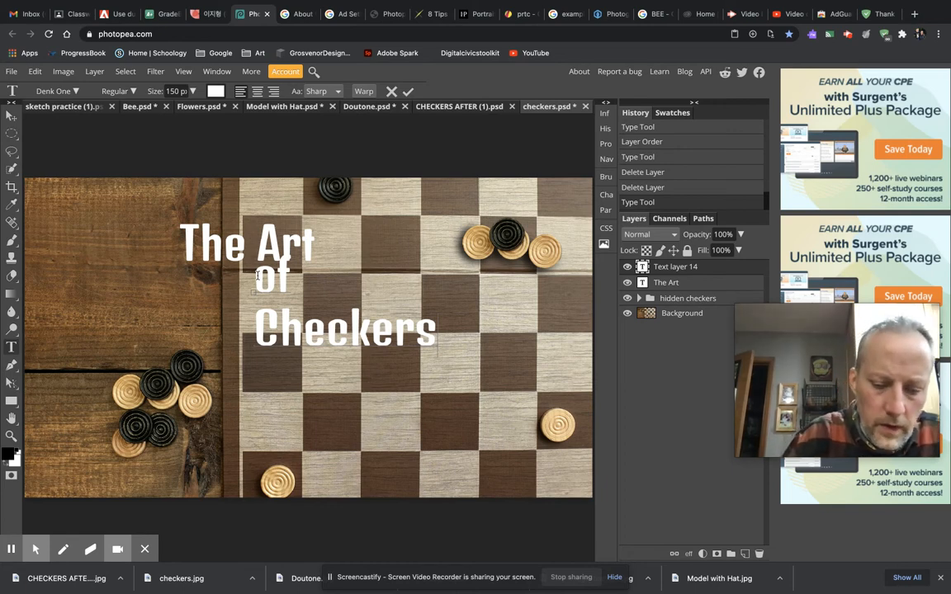
pyautogui.write('v')
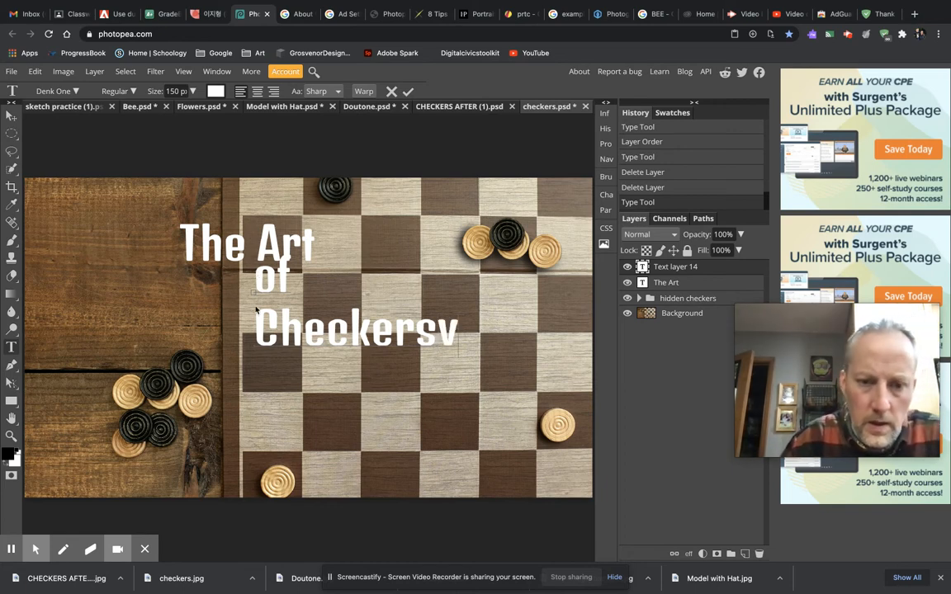
pyautogui.press('BackSpace')
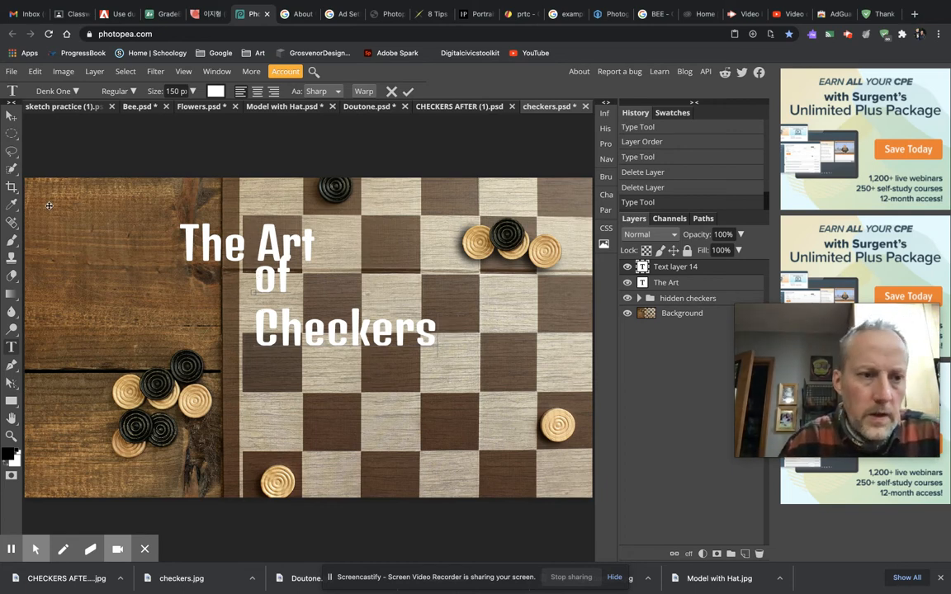
# Move both title texts over the wood area following the CHECKERS AFTER example, and scale "of Checkers" to about 148%
pyautogui.click(12, 115)
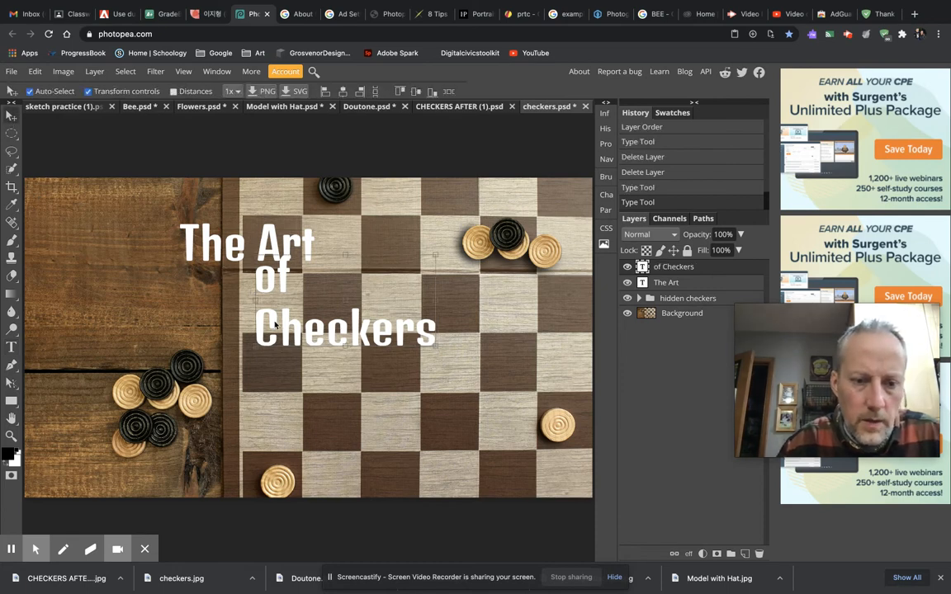
pyautogui.moveTo(279, 328); pyautogui.dragTo(300, 339)
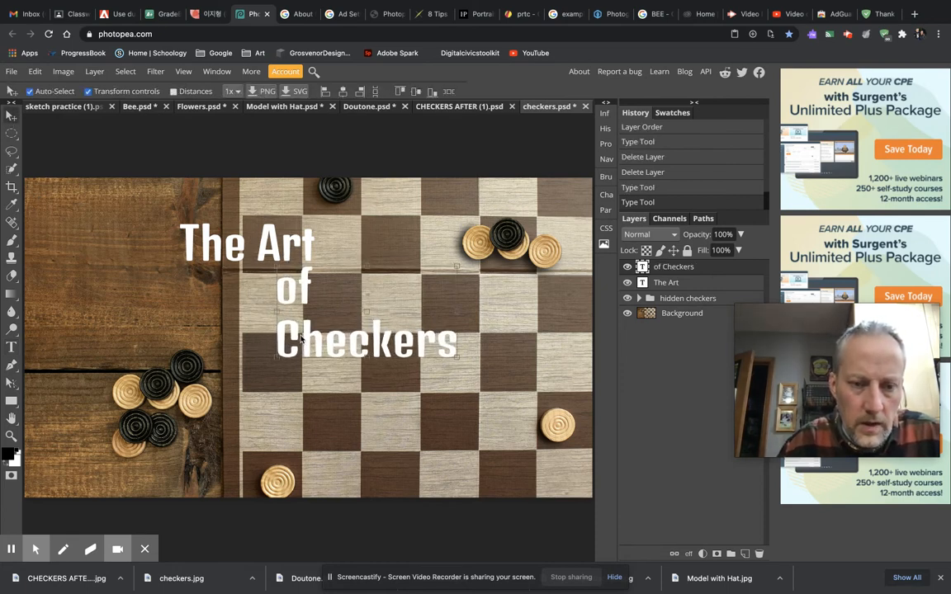
pyautogui.click(467, 111)
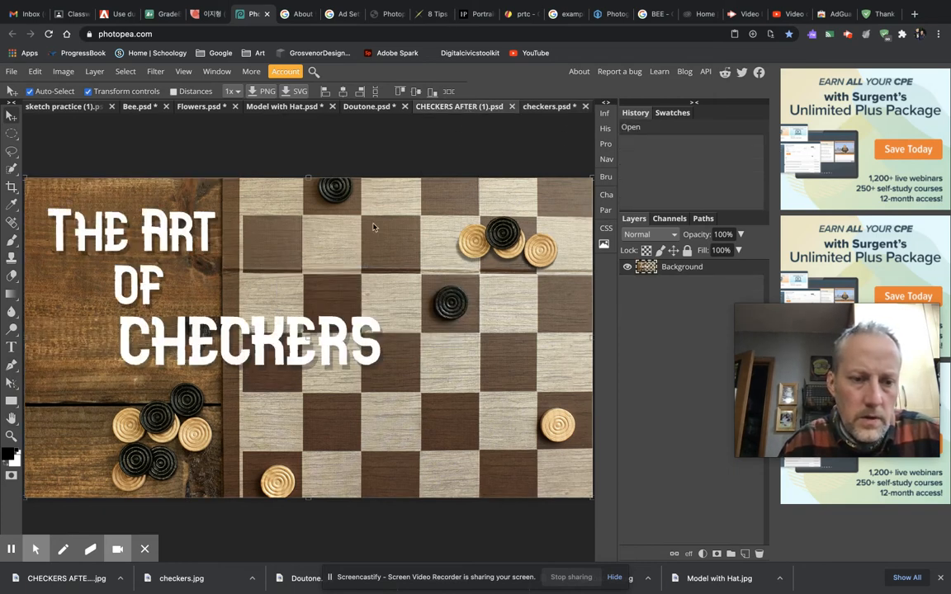
pyautogui.click(533, 108)
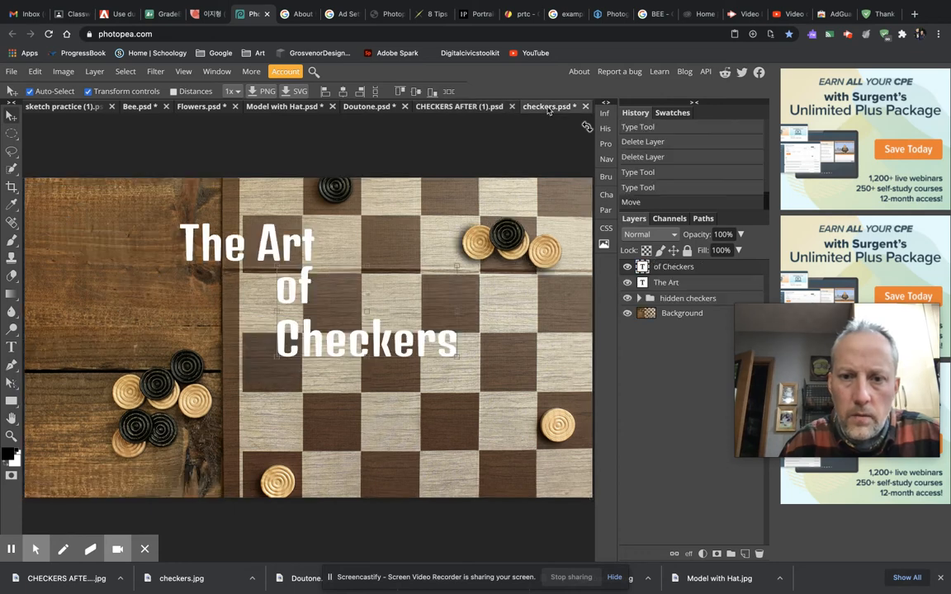
pyautogui.moveTo(275, 249); pyautogui.dragTo(171, 238)
pyautogui.moveTo(292, 299); pyautogui.dragTo(143, 286)
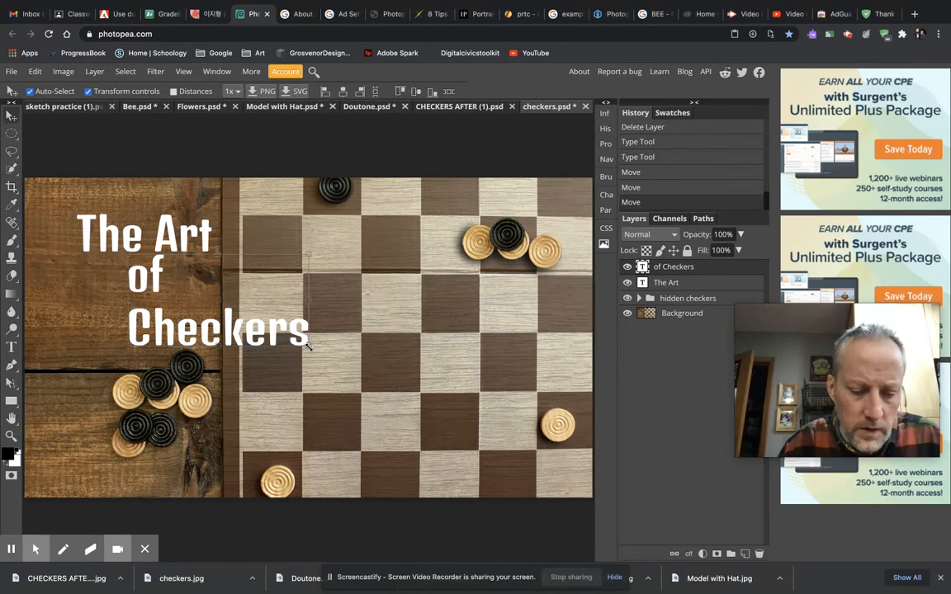
pyautogui.moveTo(308, 346); pyautogui.dragTo(395, 407)
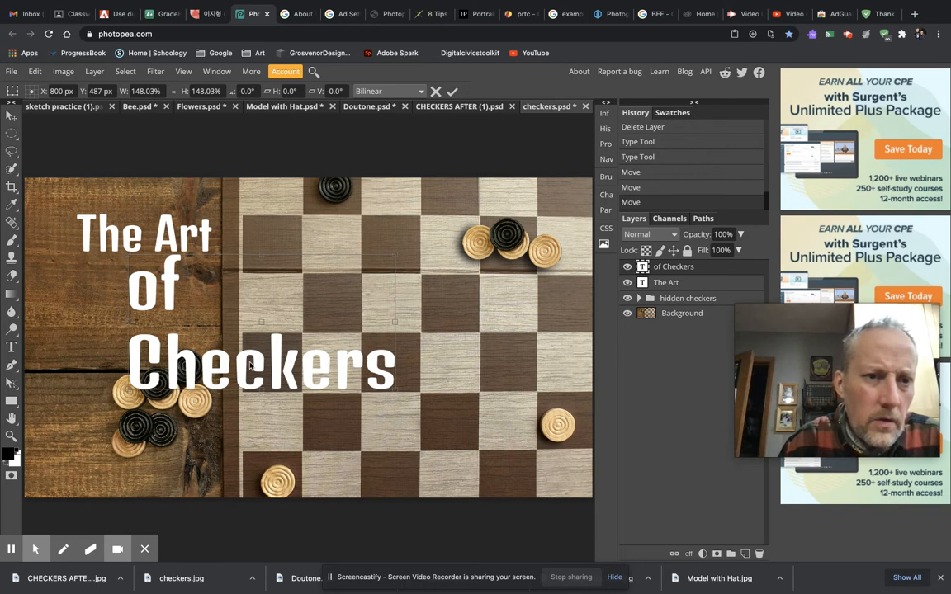
pyautogui.press('Return')
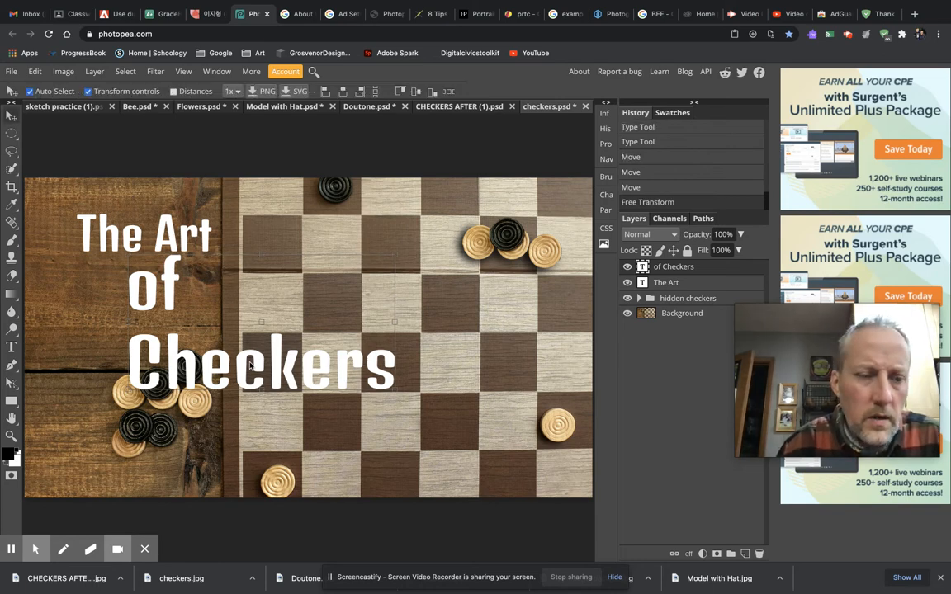
# Set the size of the "The Art" text to 222 px and shift the "of Checkers" text to the right beneath it
pyautogui.click(12, 347)
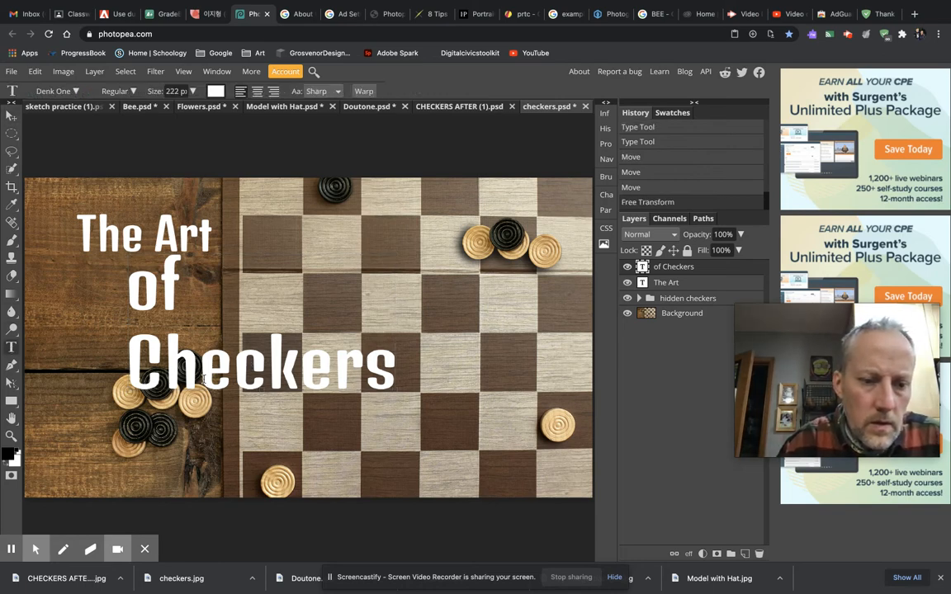
pyautogui.doubleClick(236, 374)
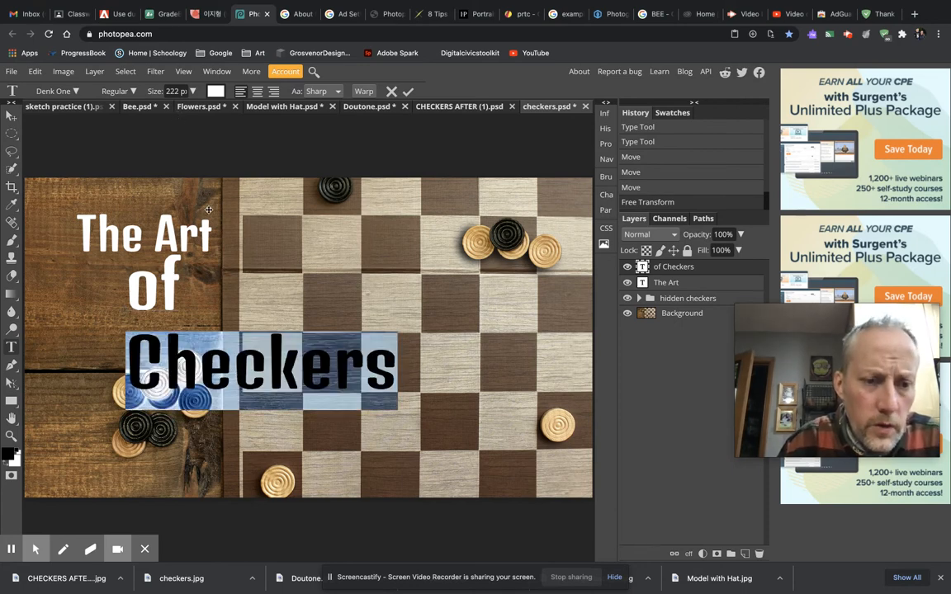
pyautogui.click(684, 285)
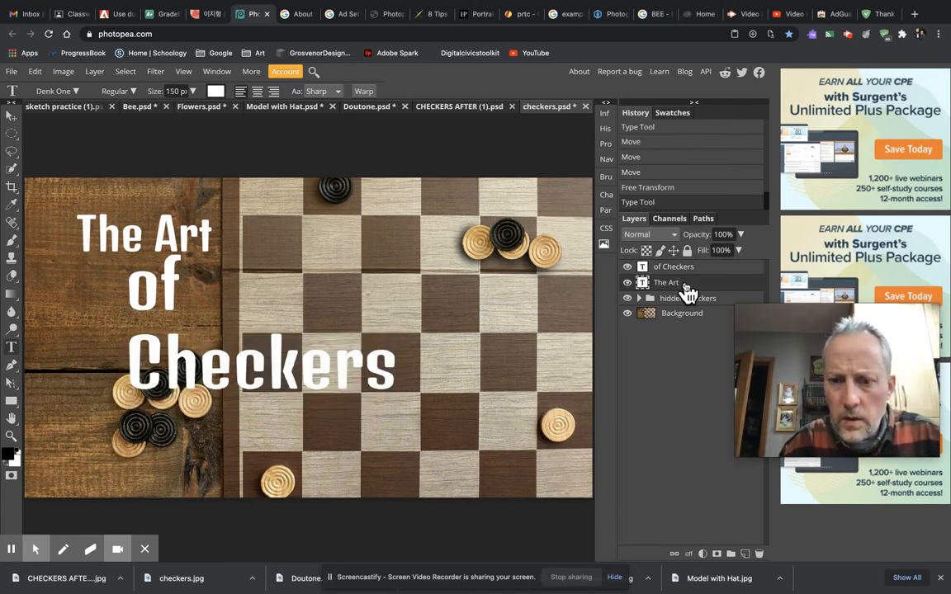
pyautogui.click(627, 283)
pyautogui.click(626, 283)
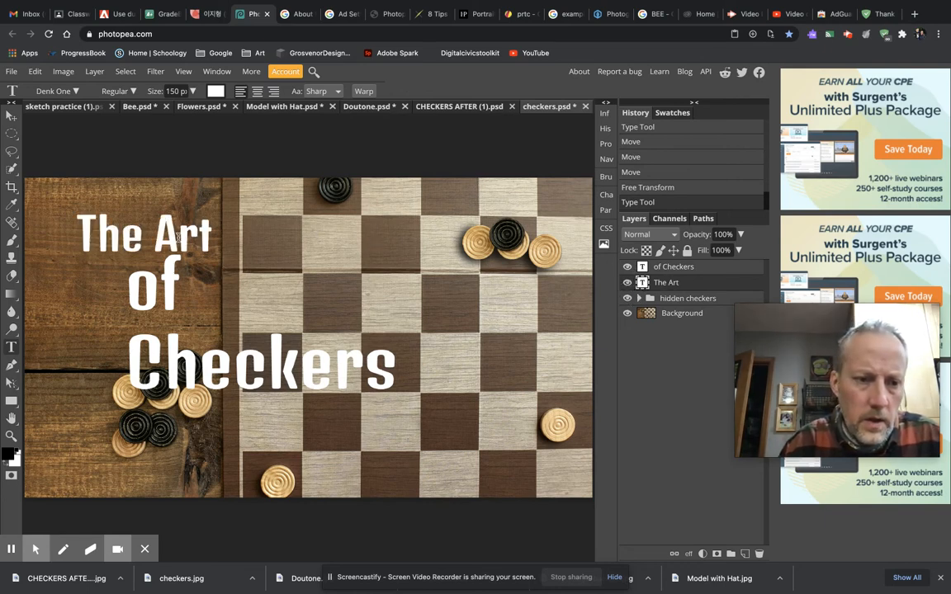
pyautogui.tripleClick(161, 213)
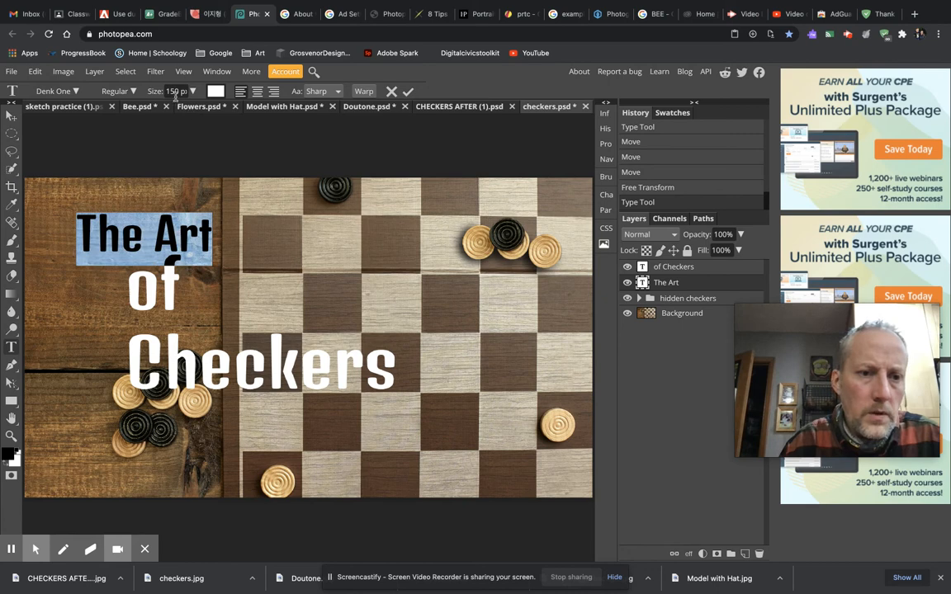
pyautogui.click(173, 91)
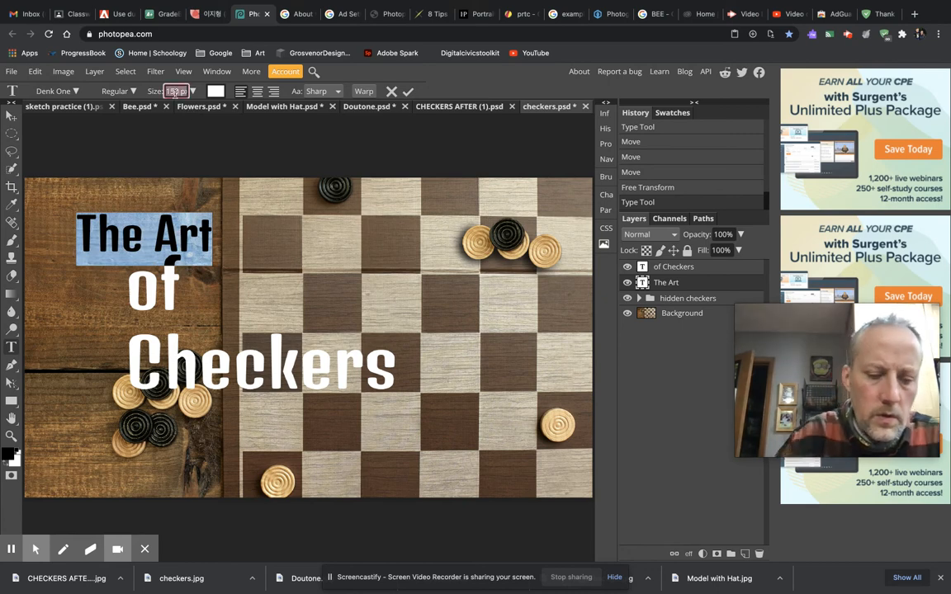
pyautogui.write('222')
pyautogui.press('Return')
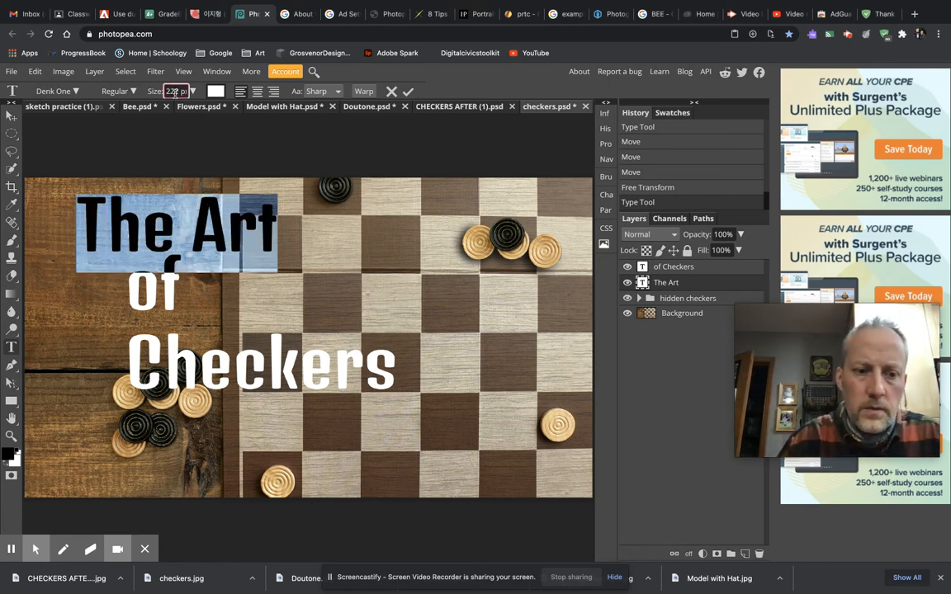
pyautogui.click(10, 117)
pyautogui.moveTo(175, 369); pyautogui.dragTo(221, 373)
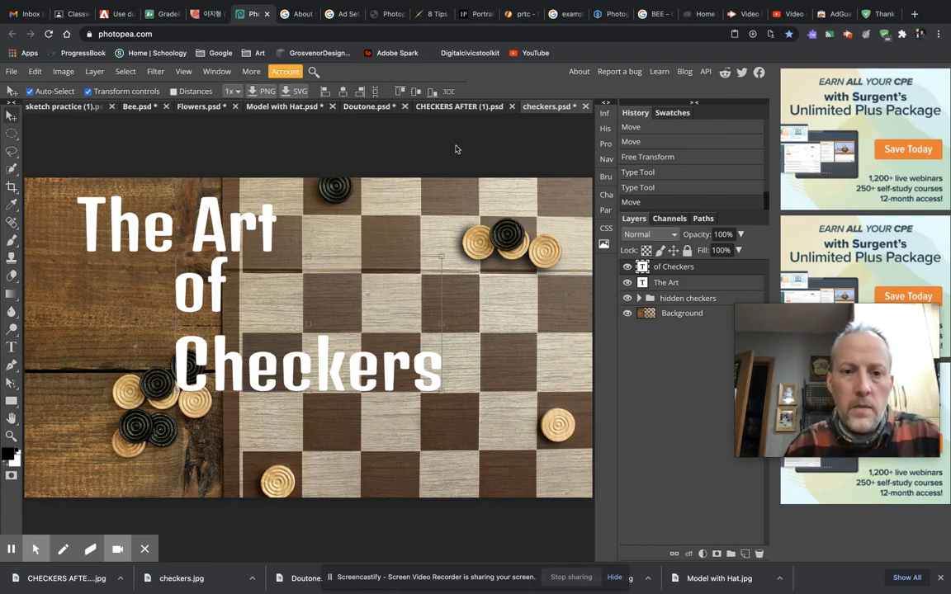
# Examine the shadows behind the title lettering in the CHECKERS AFTER example and return to the checkers document
pyautogui.click(482, 108)
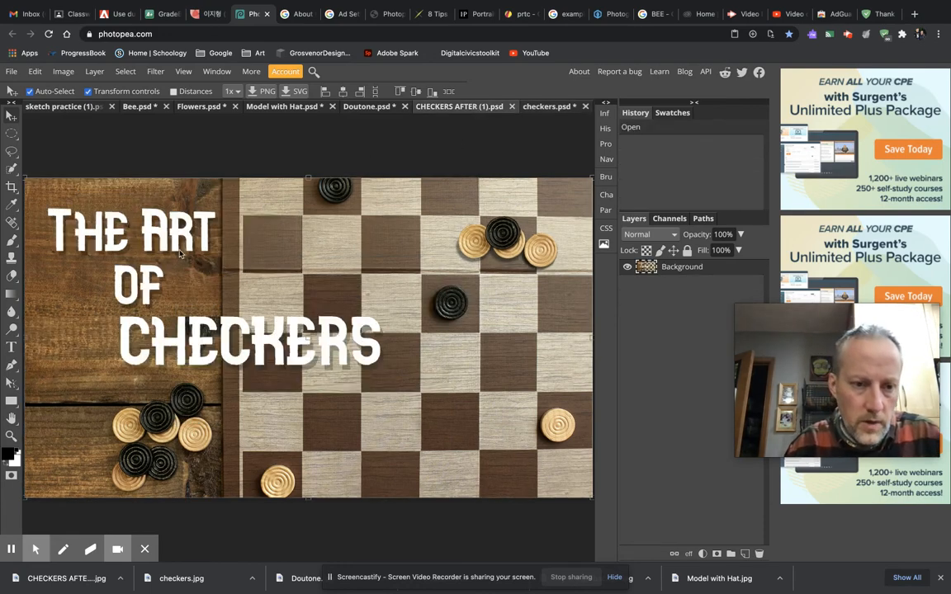
pyautogui.scroll(4, 169, 248)
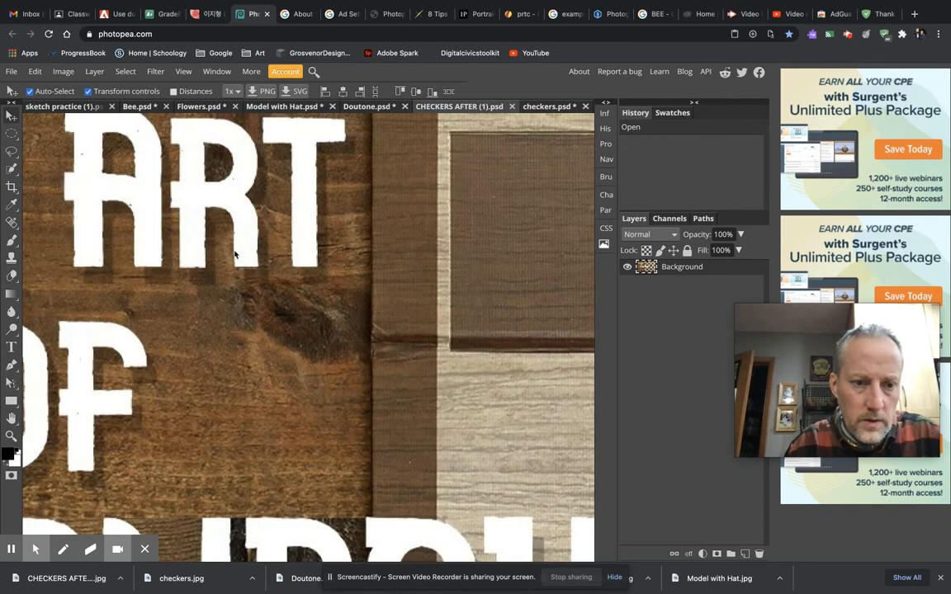
pyautogui.moveTo(443, 410); pyautogui.dragTo(255, 230)
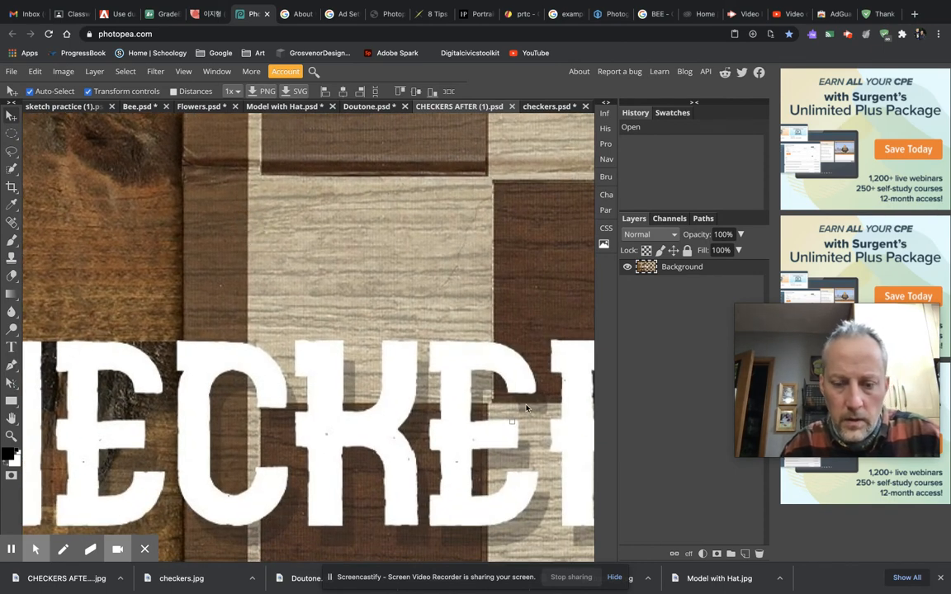
pyautogui.hotkey('ctrl', '0')
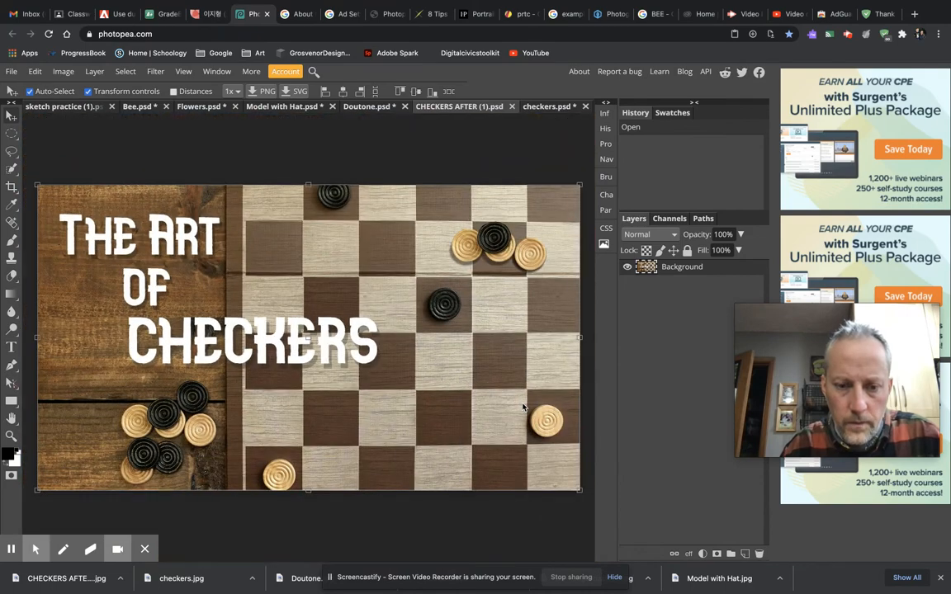
pyautogui.click(506, 108)
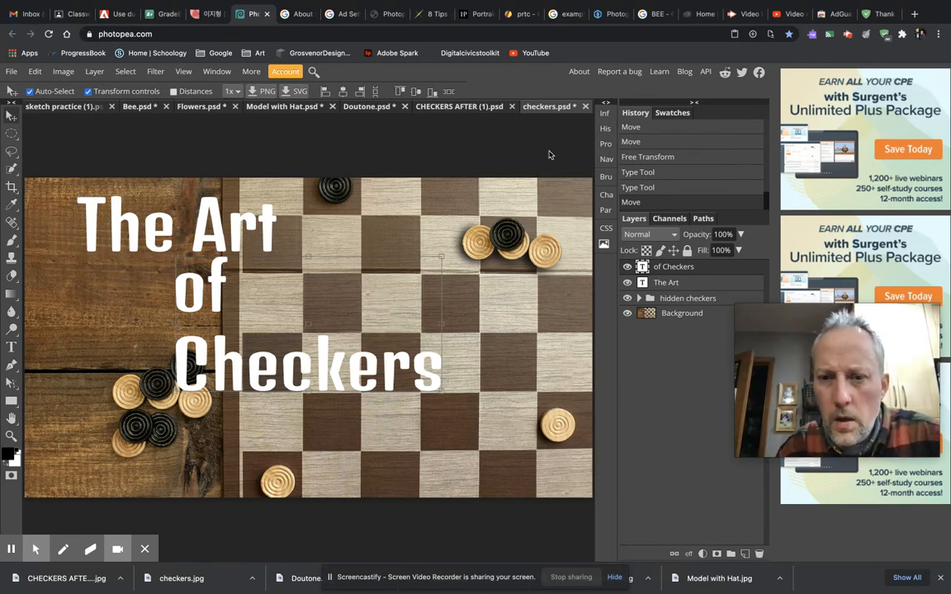
# Add a drop shadow layer style to the "of Checkers" text layer with its angle set to 53°
pyautogui.click(607, 196)
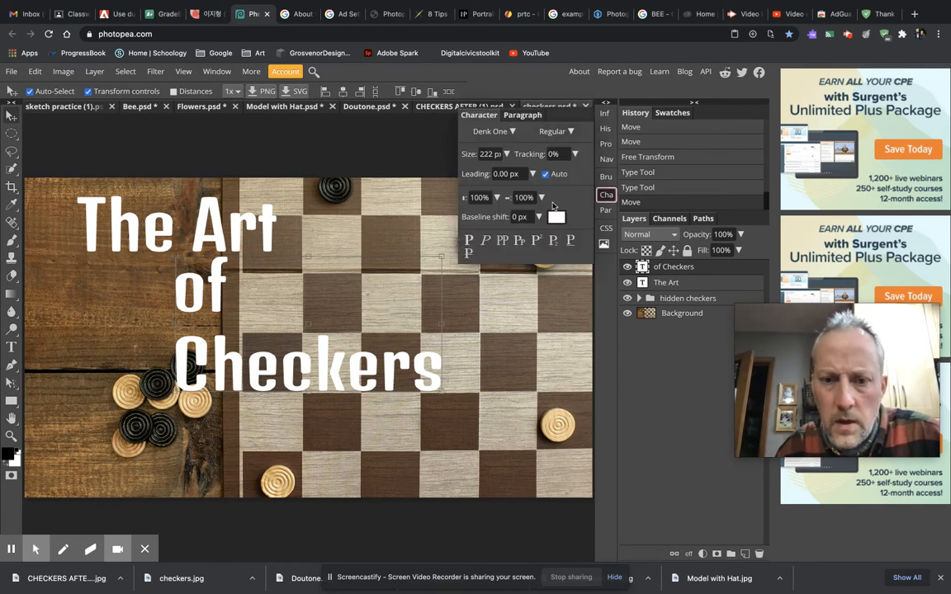
pyautogui.doubleClick(720, 272)
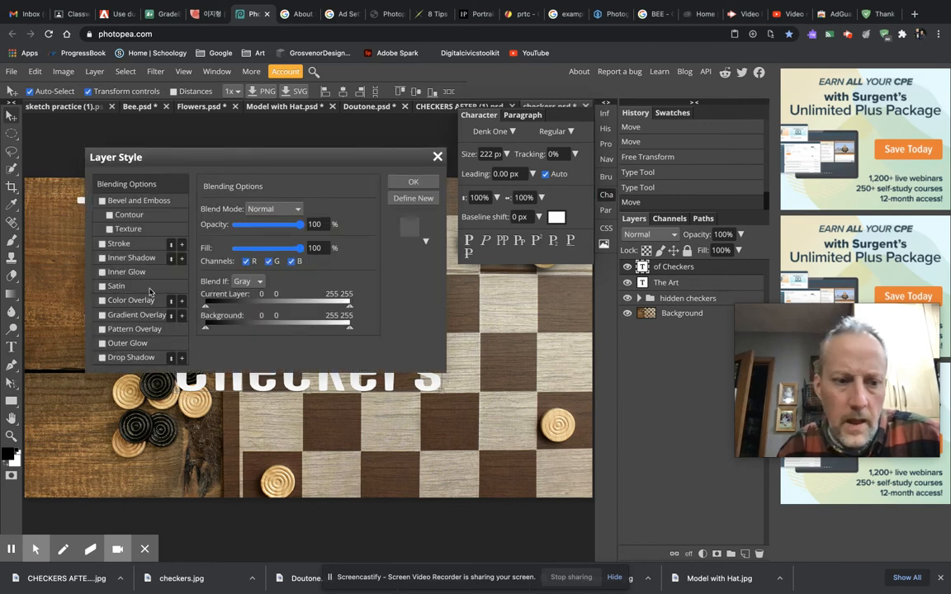
pyautogui.click(102, 358)
pyautogui.moveTo(314, 159); pyautogui.dragTo(702, 128)
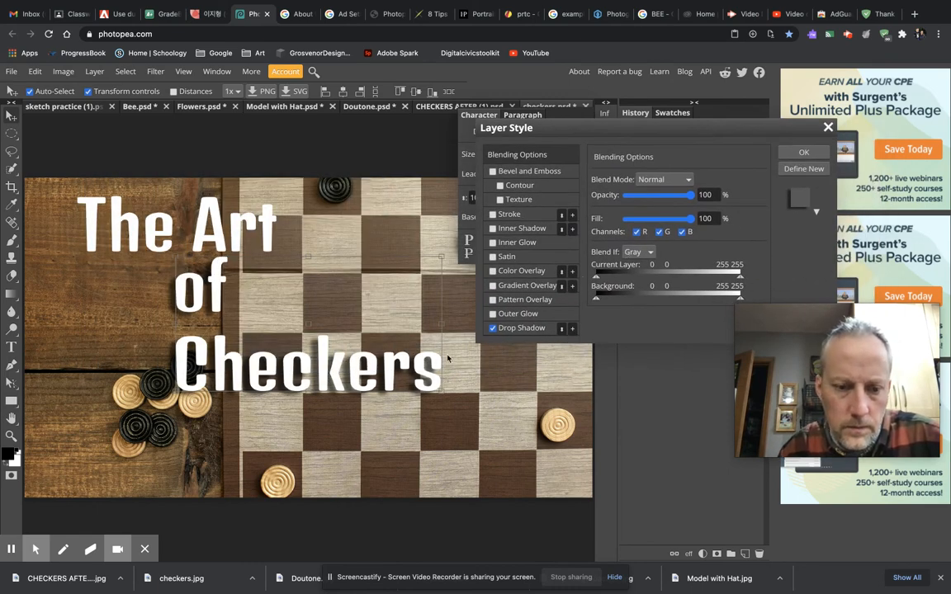
pyautogui.click(522, 328)
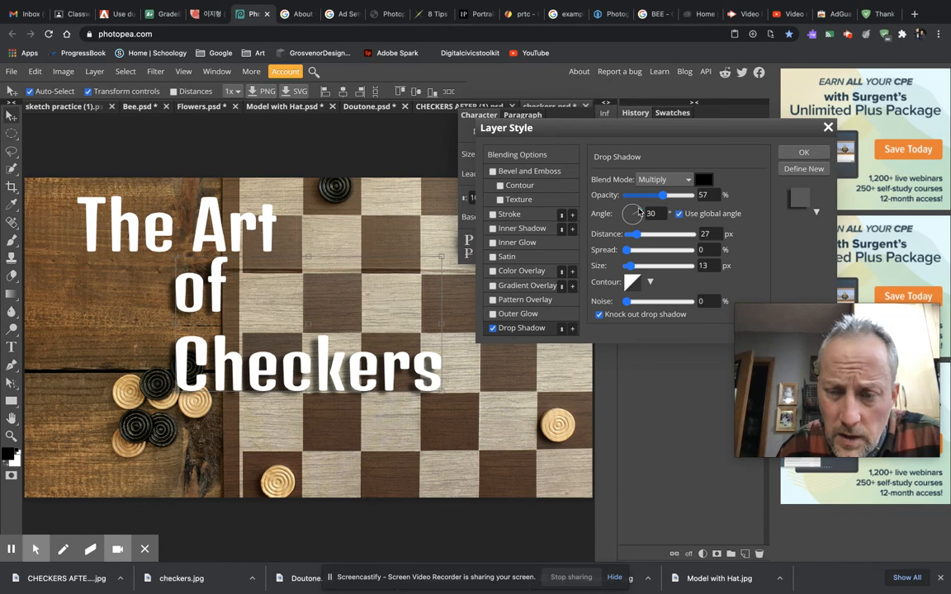
pyautogui.moveTo(640, 211); pyautogui.dragTo(638, 210)
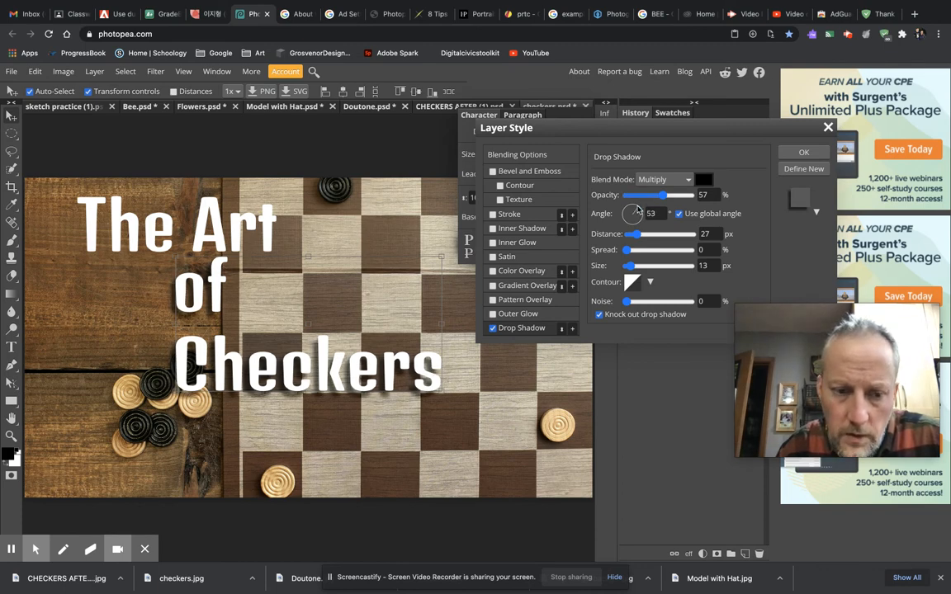
pyautogui.click(803, 152)
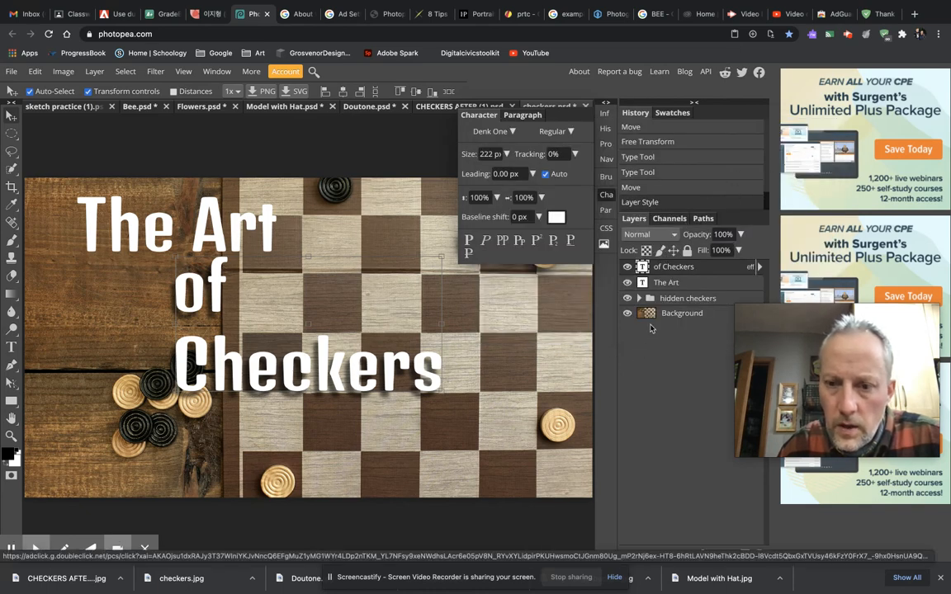
# Review the drop shadow settings from the effects list of the "of Checkers" layer and collapse the list
pyautogui.click(758, 269)
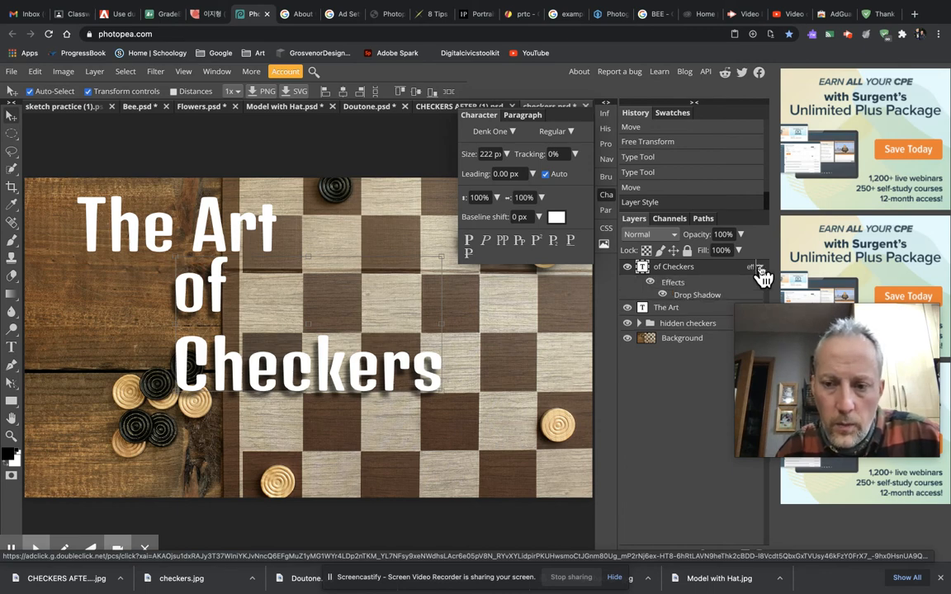
pyautogui.doubleClick(693, 299)
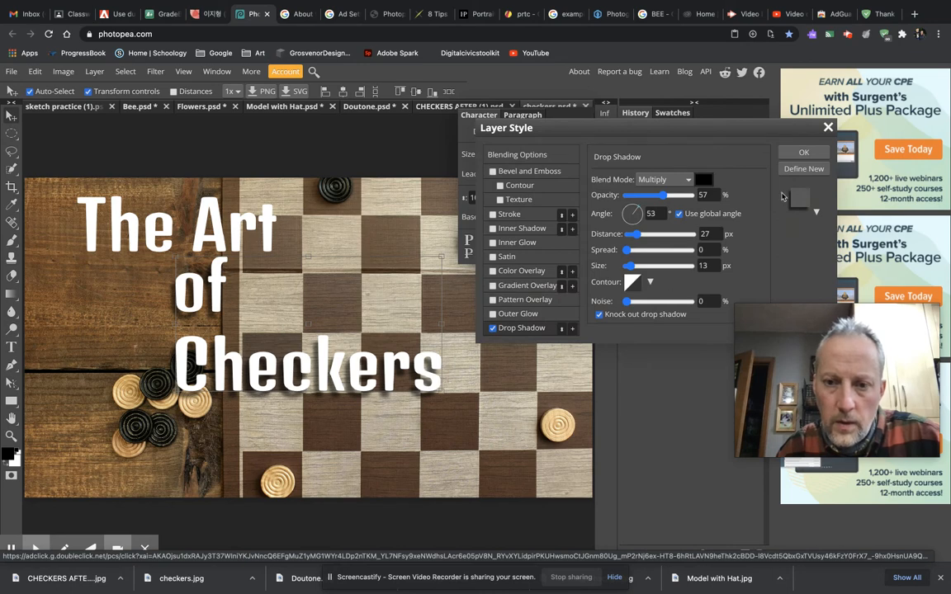
pyautogui.click(828, 127)
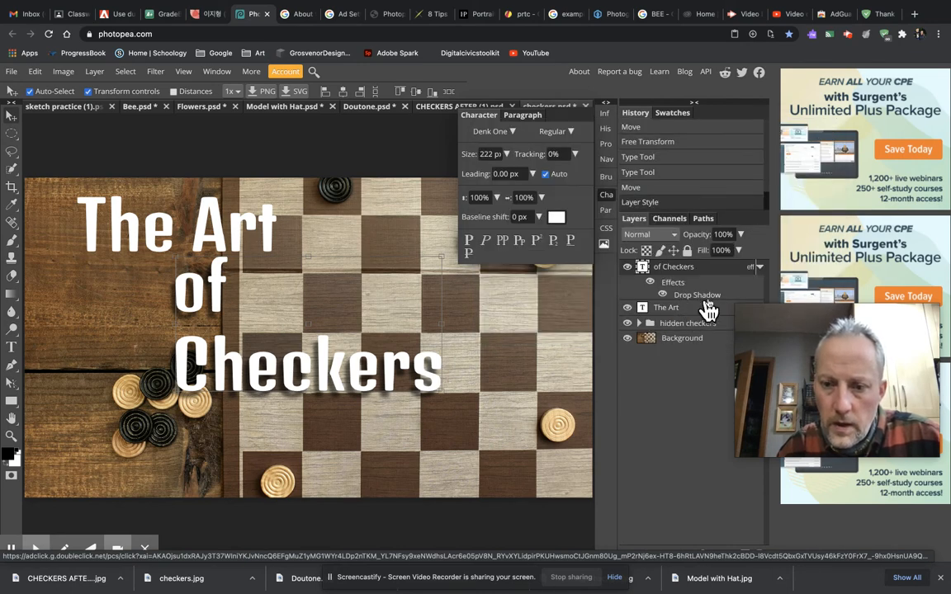
pyautogui.click(759, 266)
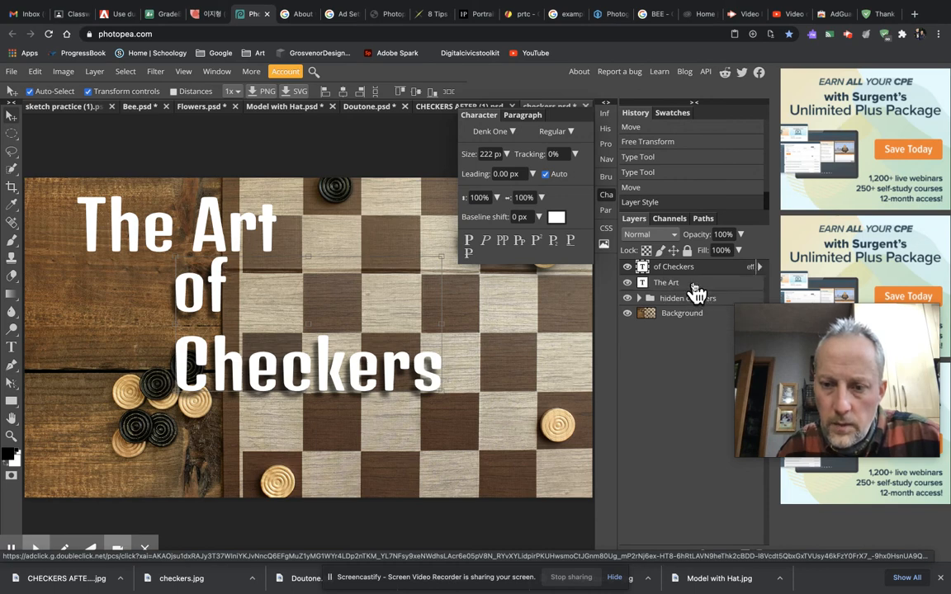
# Add a drop shadow to the "The Art" text layer, using the global light angle
pyautogui.click(684, 282)
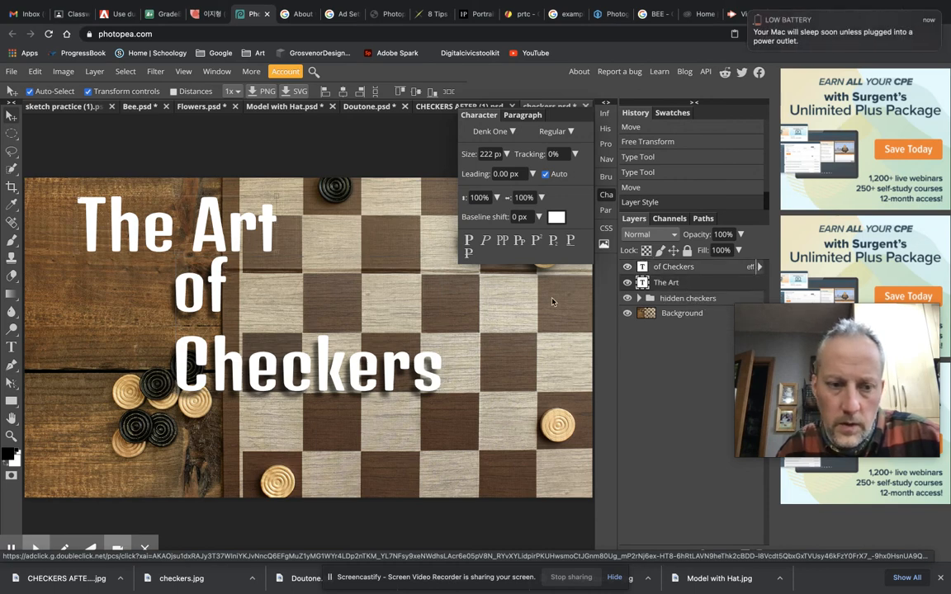
pyautogui.doubleClick(706, 289)
pyautogui.click(493, 329)
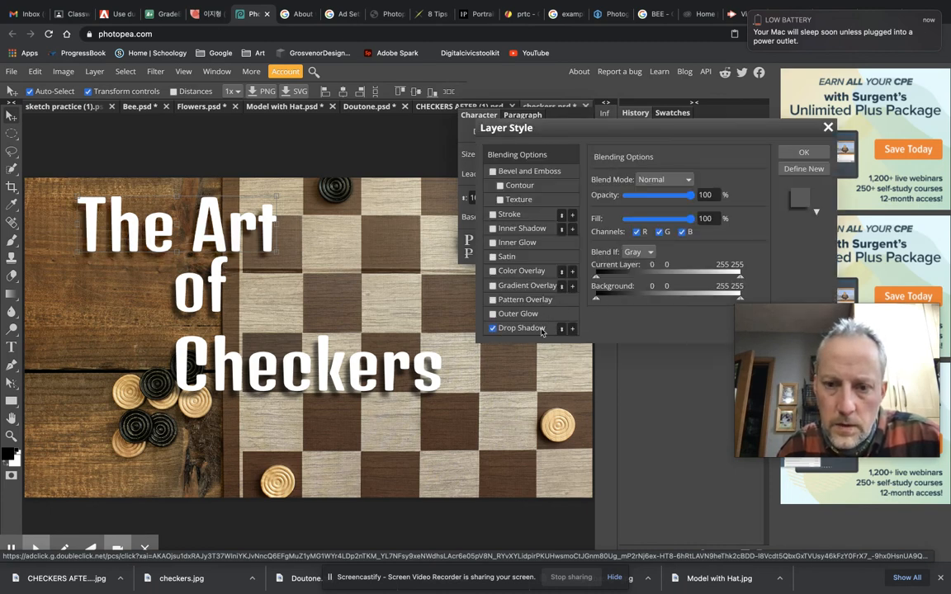
pyautogui.click(528, 329)
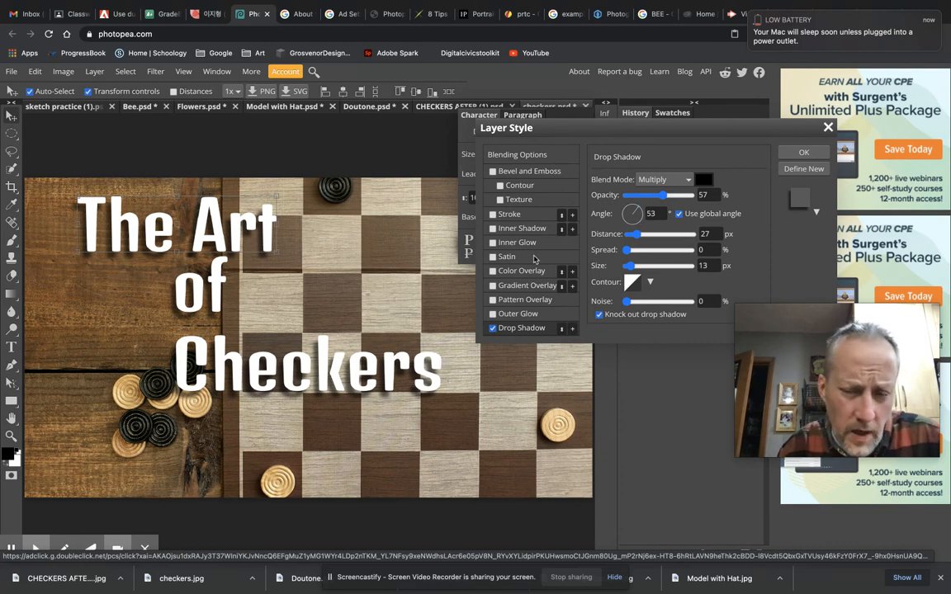
pyautogui.click(801, 149)
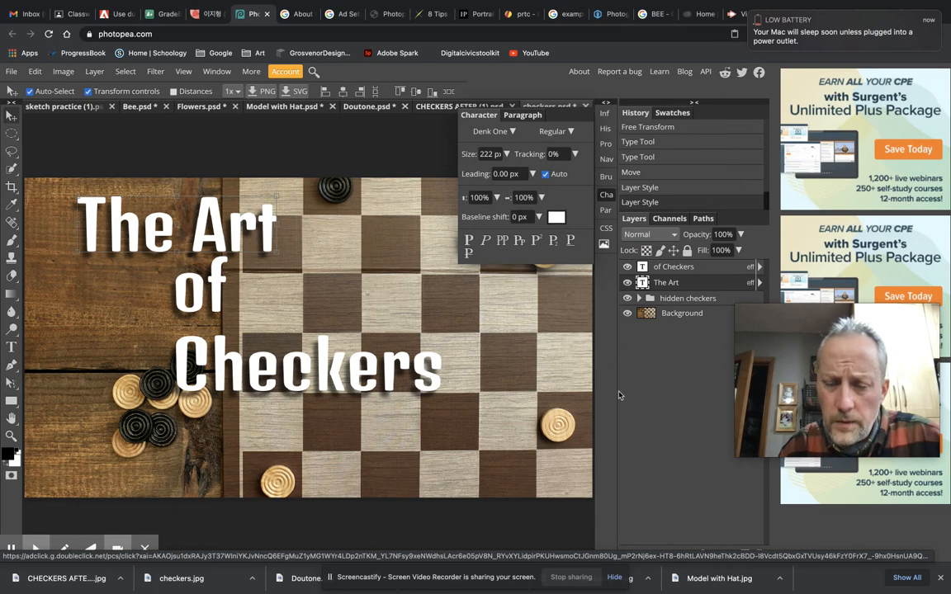